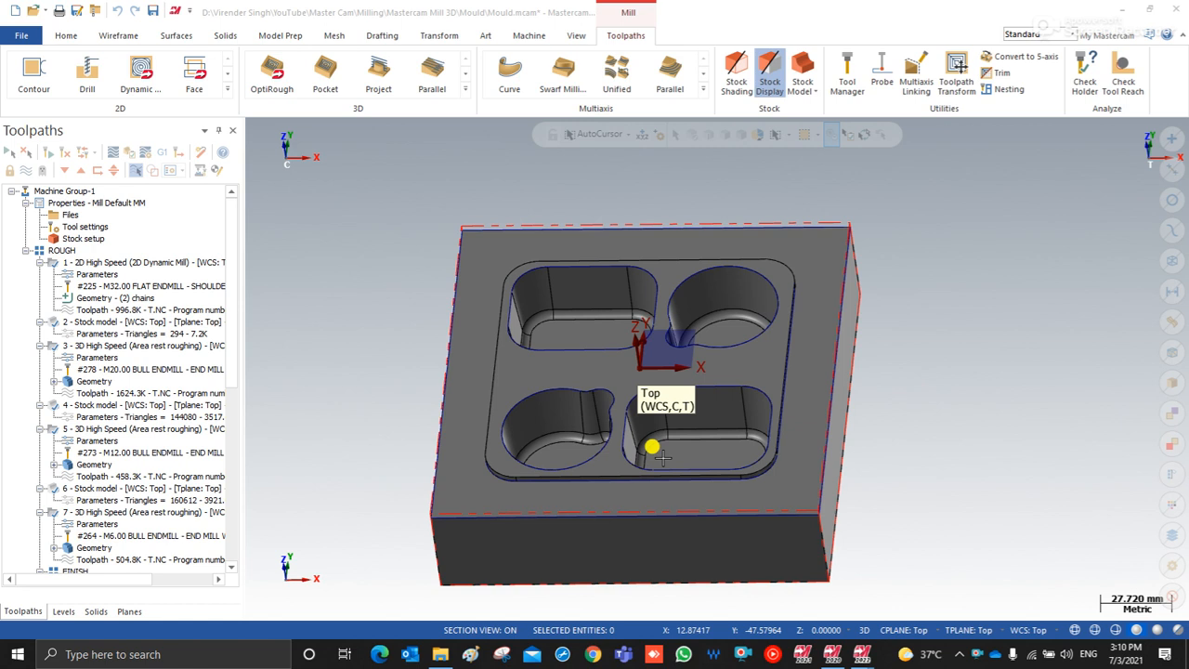
pyautogui.press('XF86MonBrightnessUp')
pyautogui.press('XF86MonBrightnessUp')
pyautogui.press('XF86MonBrightnessUp')
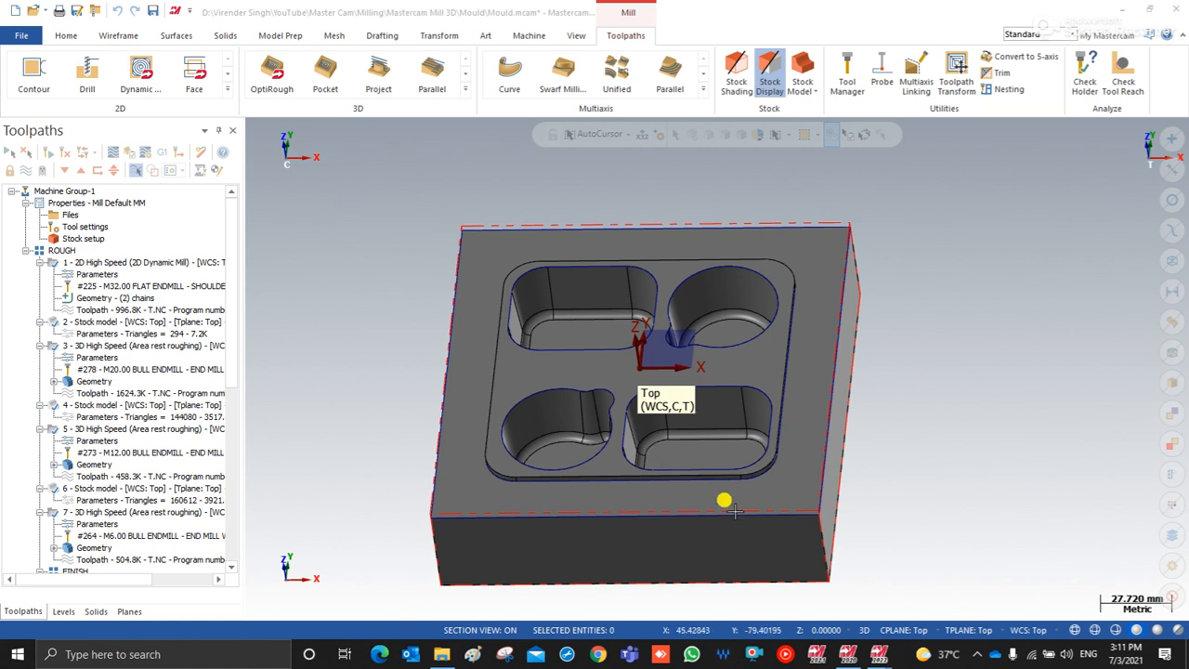
# Step: Switch to the Mastercam Simulator and watch the verification of all the mould's operations
pyautogui.moveTo(879, 636)
pyautogui.click(957, 588)
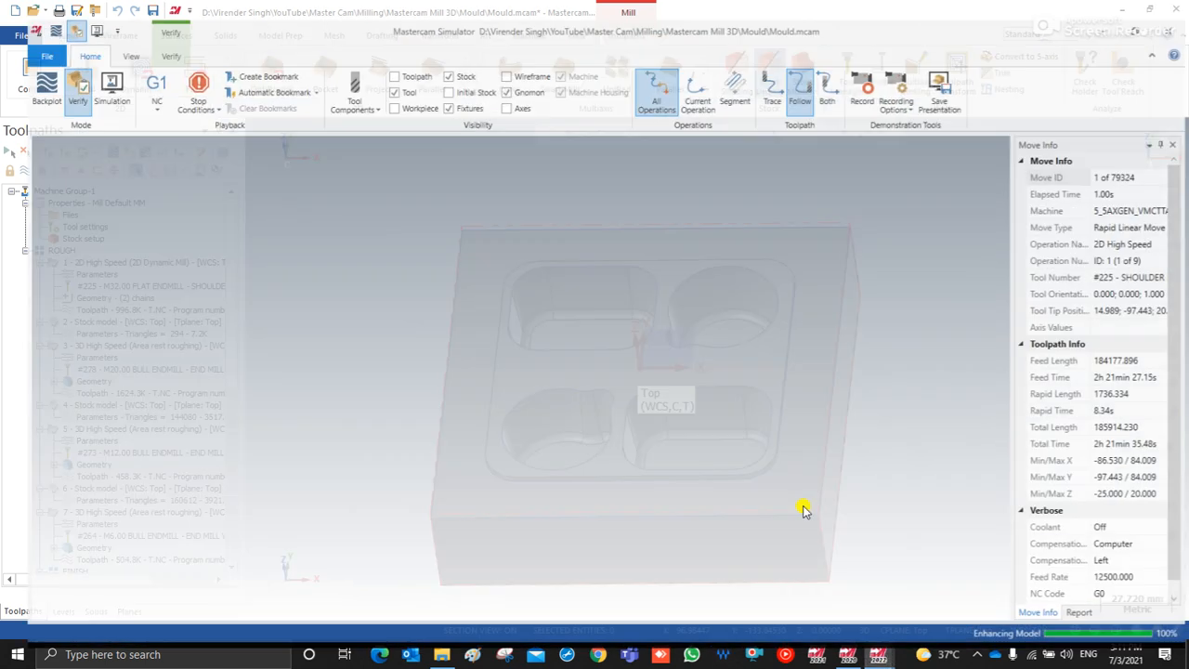
pyautogui.scroll(-2, 545, 285)
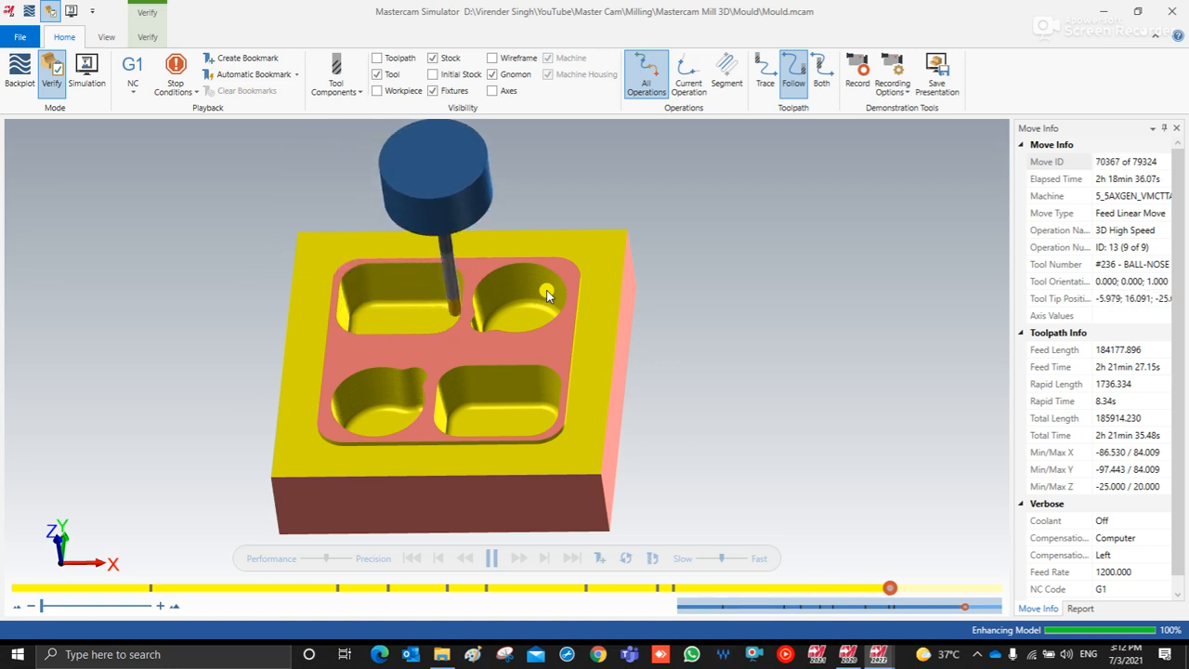
pyautogui.scroll(-2, 592, 281)
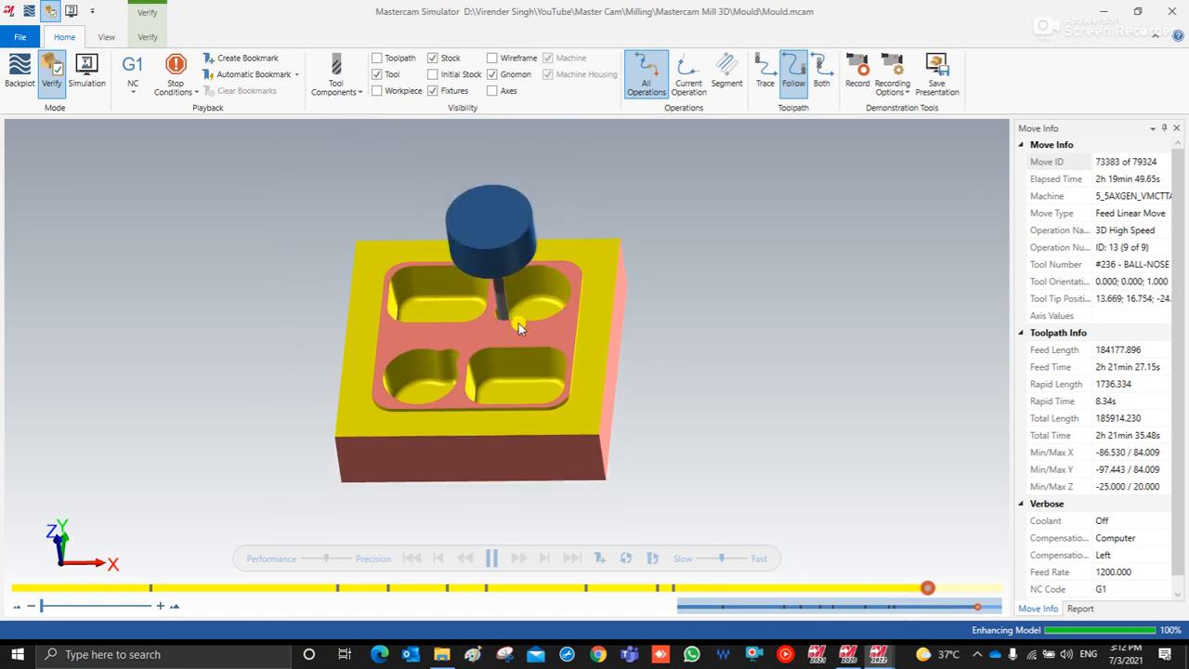
pyautogui.scroll(2, 435, 358)
# Step: Hide the tool in the simulation and examine the four machined pockets up close
pyautogui.moveTo(435, 358); pyautogui.dragTo(467, 340)
pyautogui.click(382, 76)
pyautogui.moveTo(464, 282); pyautogui.dragTo(473, 306)
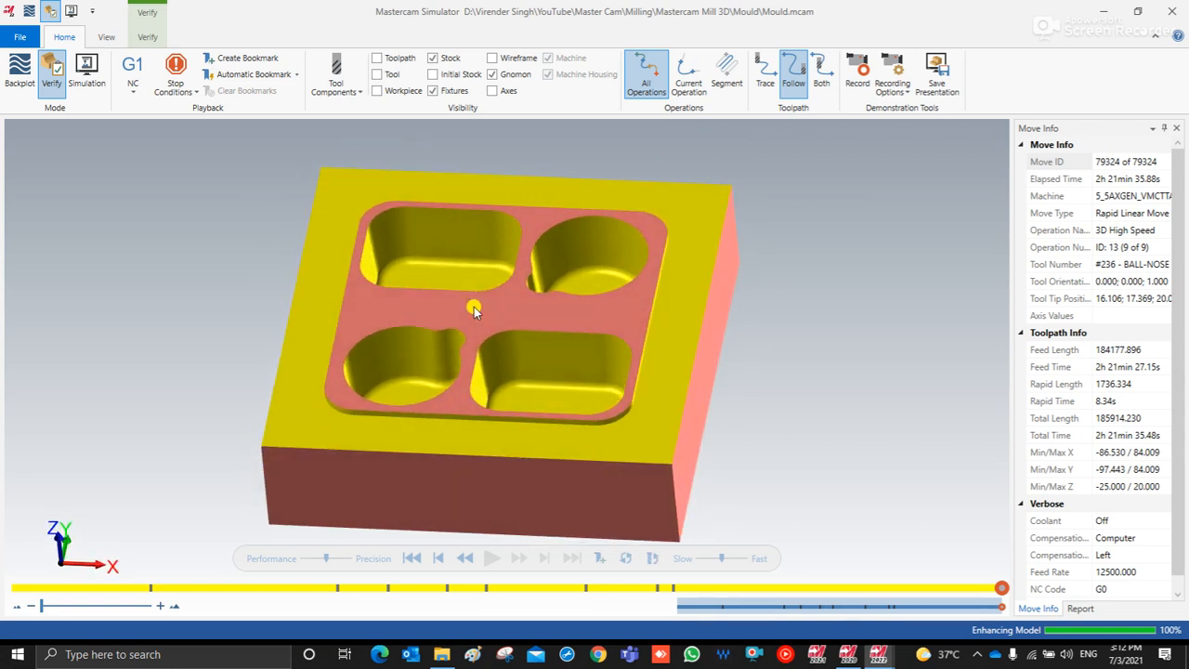
pyautogui.scroll(2, 473, 319)
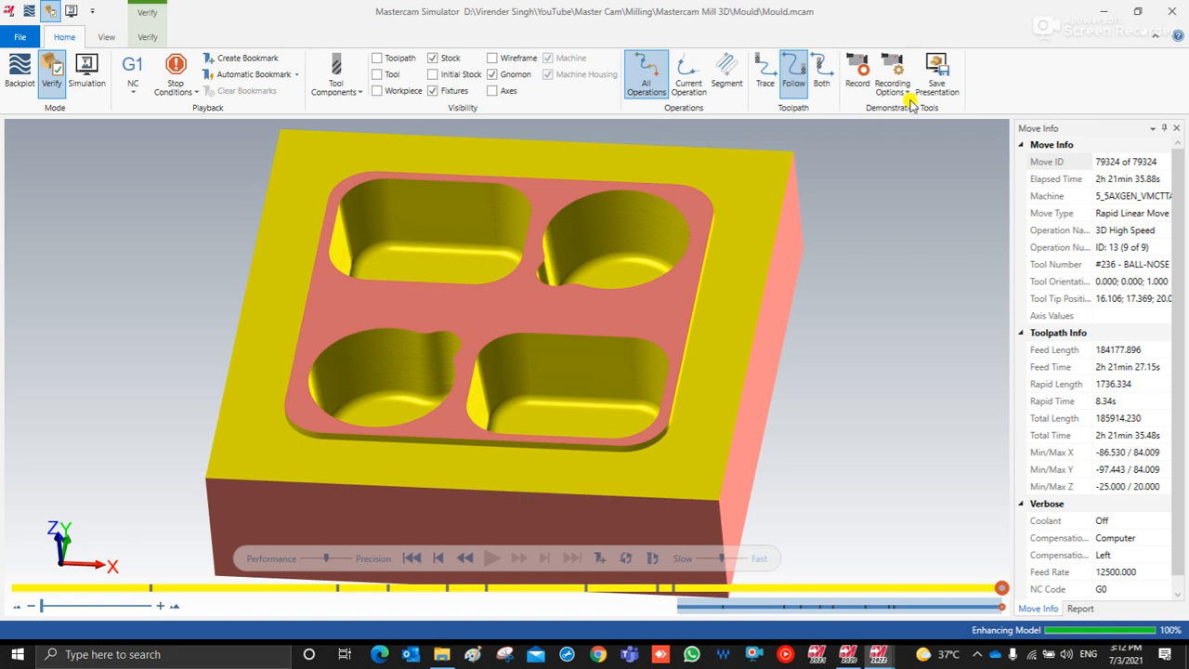
# Step: Return to the Mastercam model window and show the whole mould fitted in the Top (WCS) view
pyautogui.click(1103, 11)
pyautogui.rightClick(321, 263)
pyautogui.click(353, 343)
pyautogui.rightClick(492, 234)
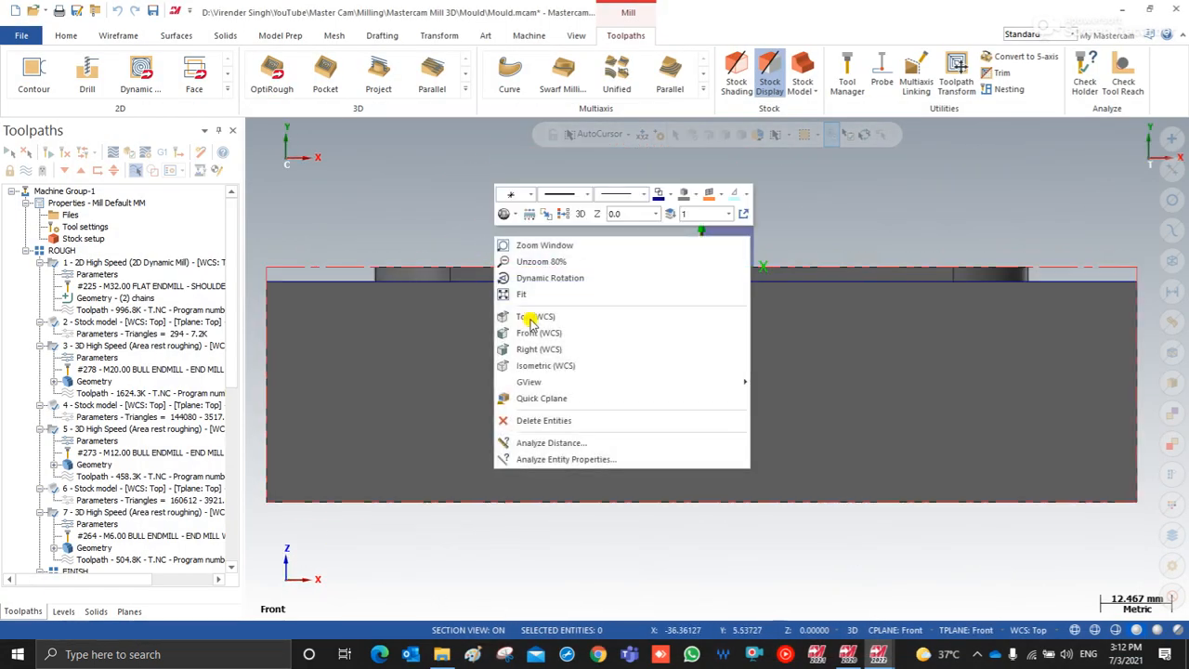
pyautogui.click(530, 313)
pyautogui.rightClick(537, 312)
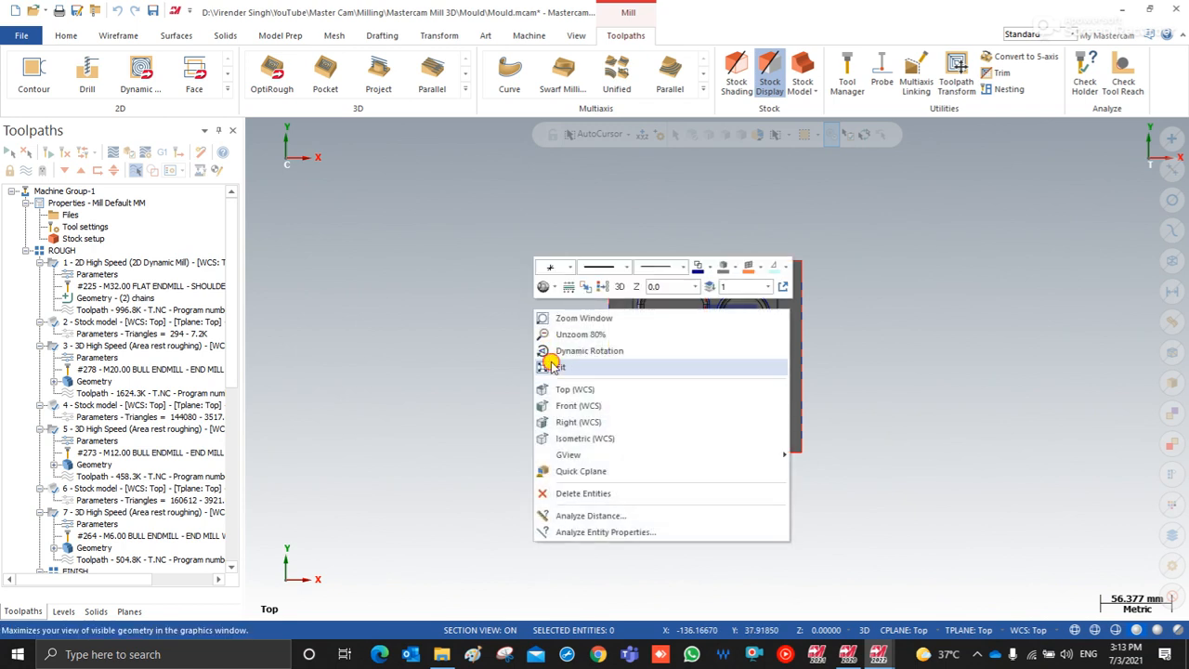
pyautogui.click(550, 366)
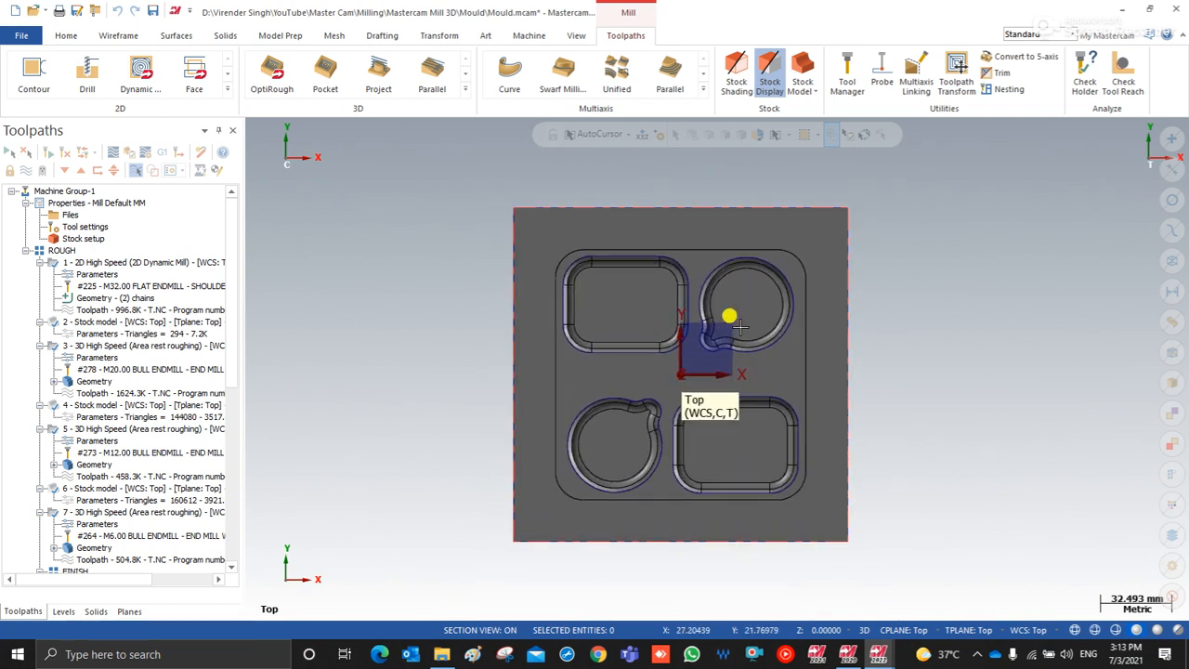
# Step: Try to delete all toolpath operations of the mould
pyautogui.click(11, 153)
pyautogui.press('Delete')
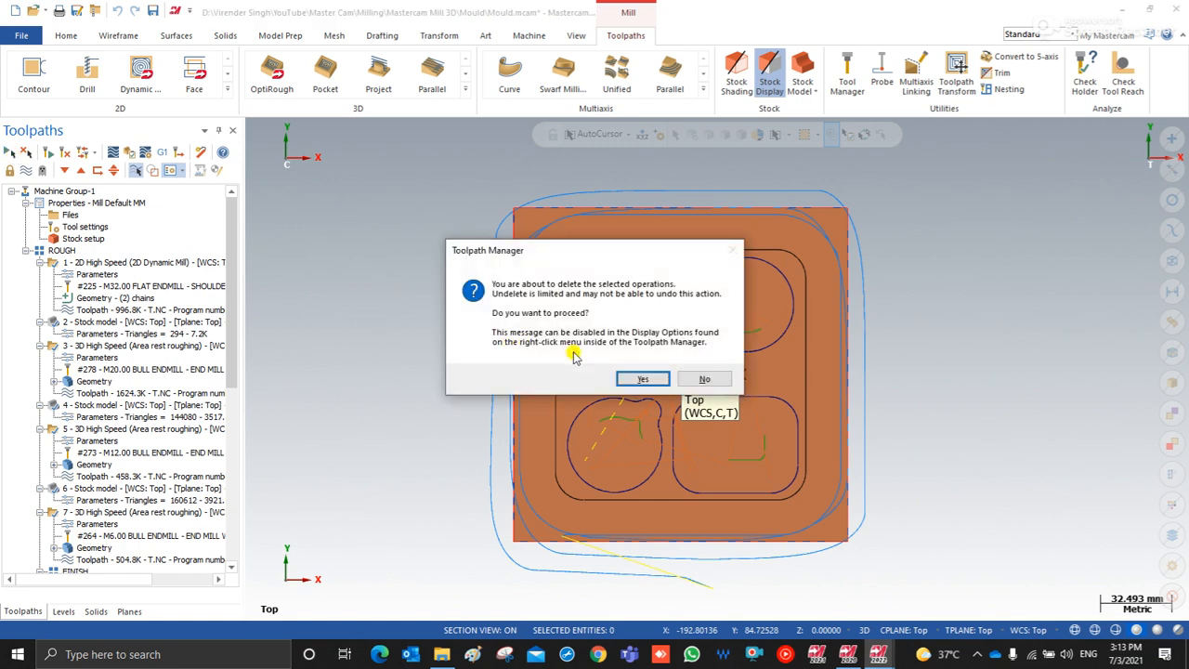
pyautogui.click(643, 379)
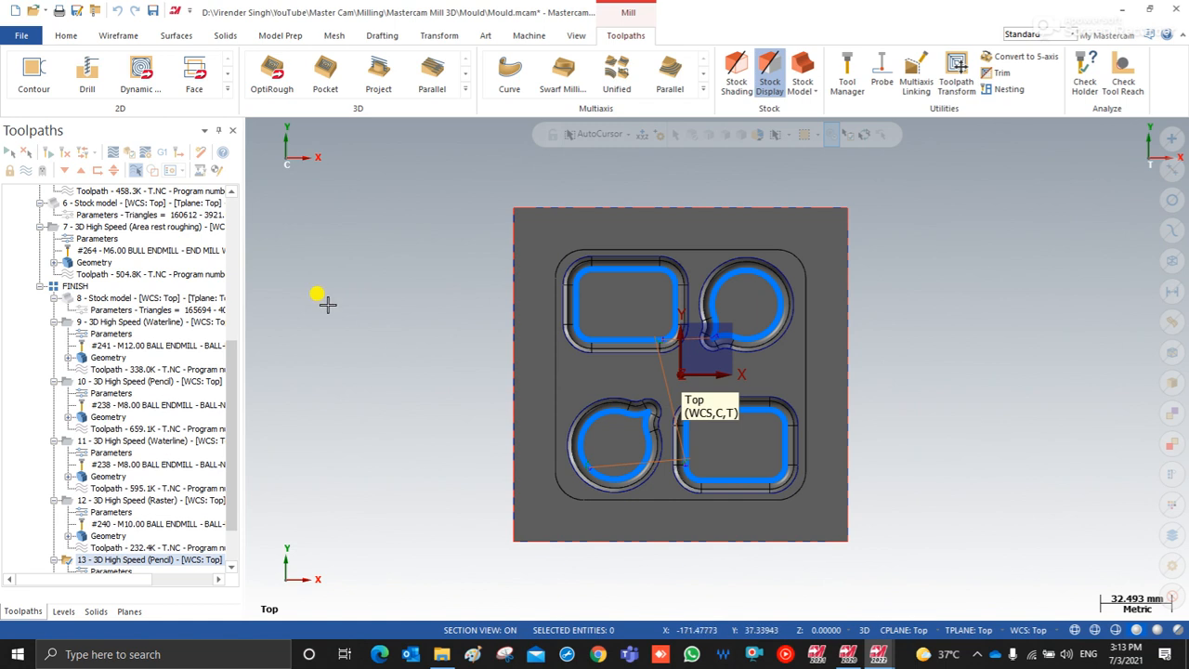
# Step: Permanently delete all operations and tools, inspect the part, and reload the saved Mould.mcam file
pyautogui.click(10, 153)
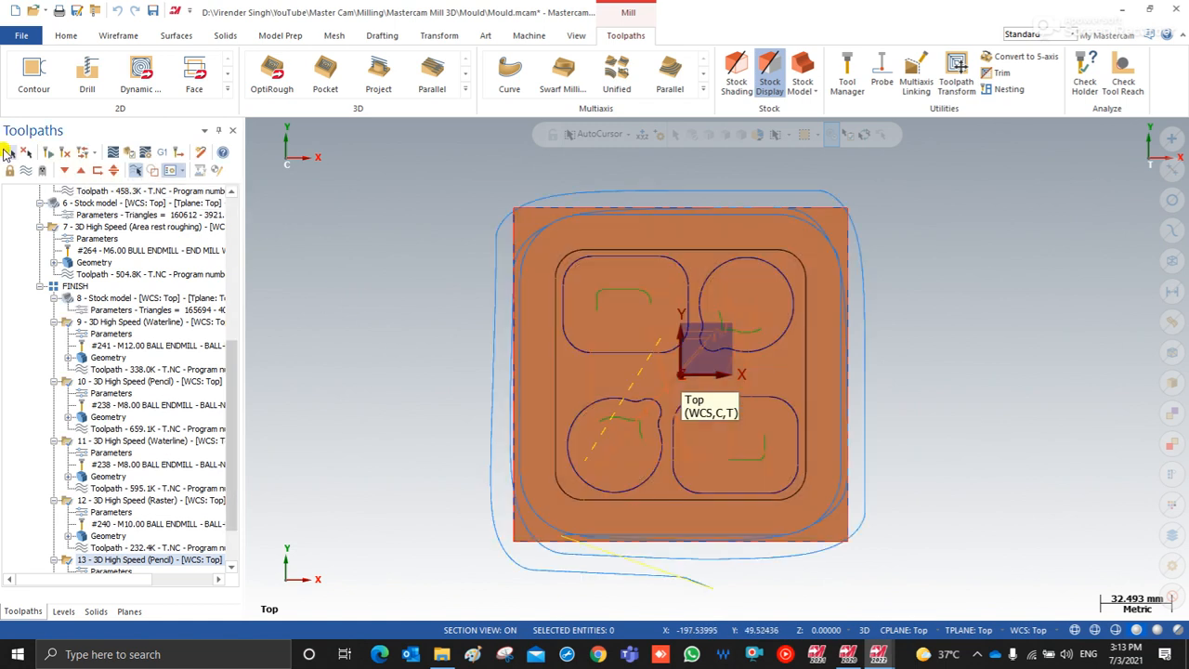
pyautogui.click(198, 158)
pyautogui.click(604, 361)
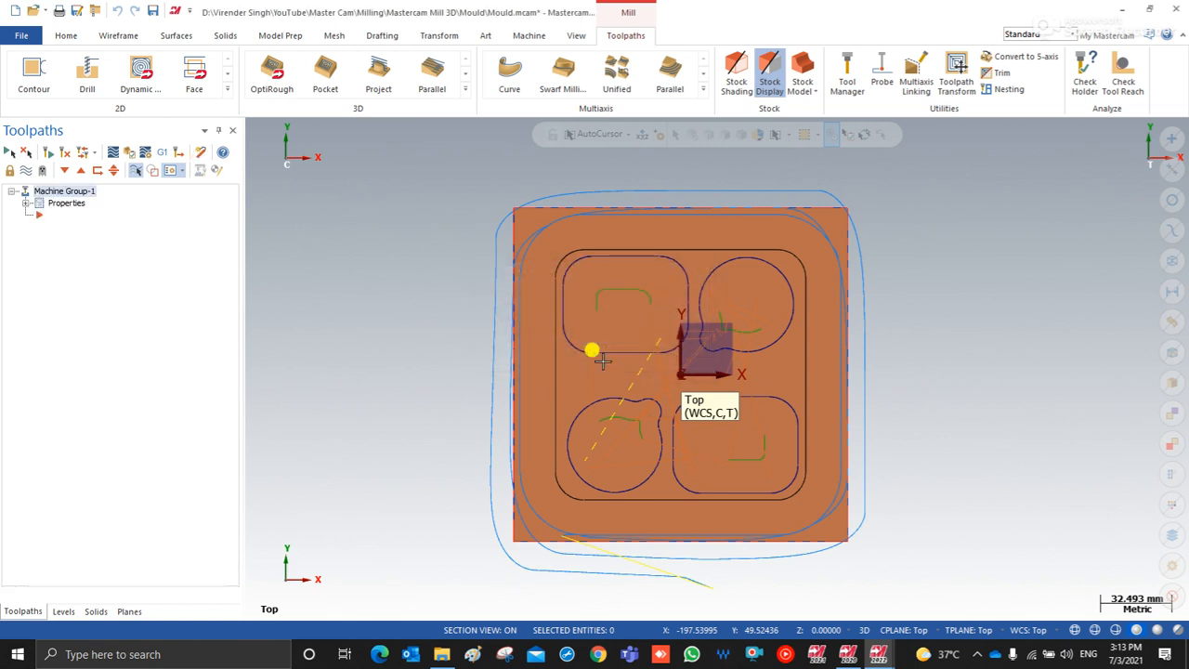
pyautogui.moveTo(600, 353); pyautogui.dragTo(579, 296, button='middle')
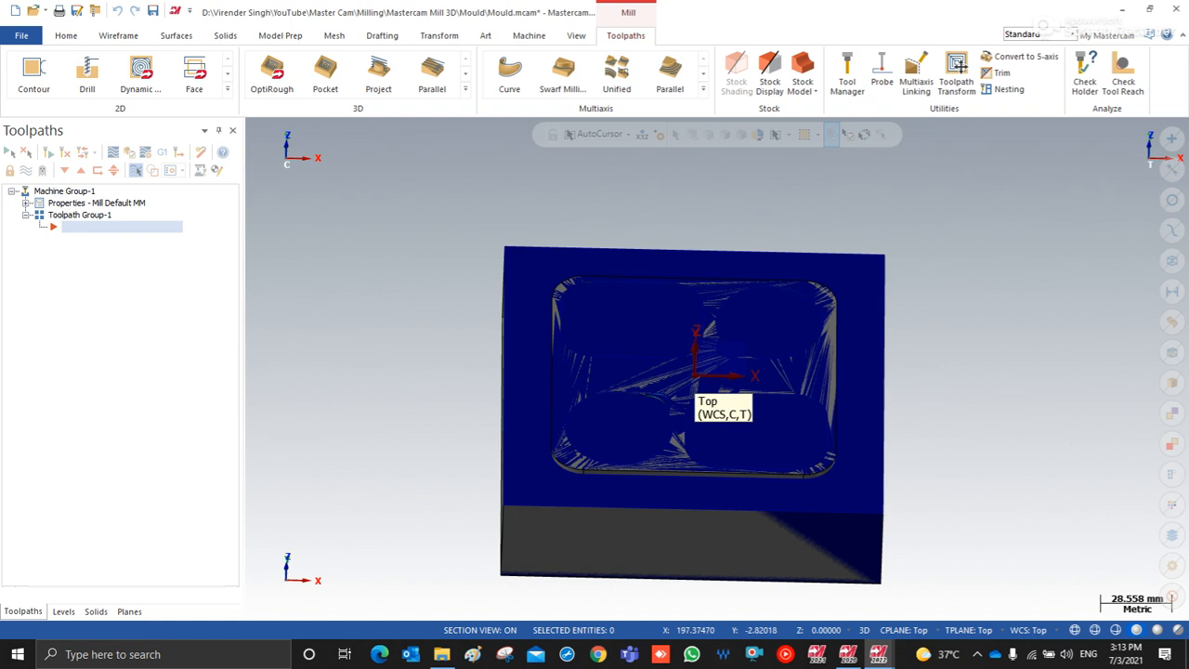
pyautogui.click(633, 355)
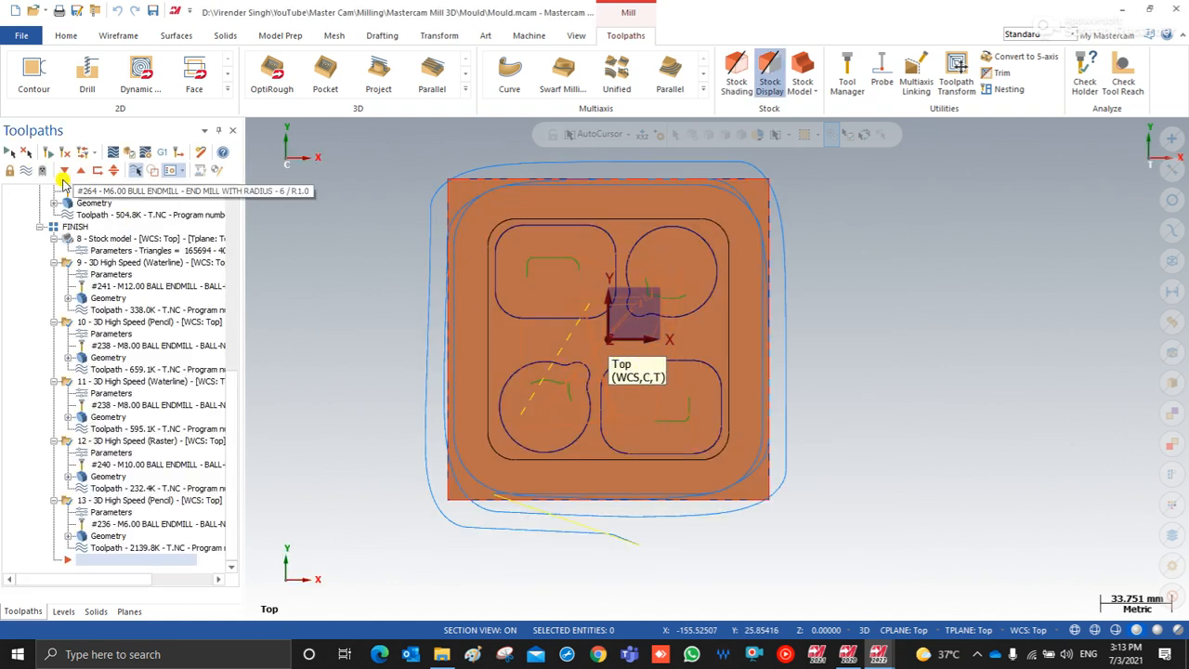
# Step: Repeat the permanent deletion of all operations and tools and check the model's display
pyautogui.click(197, 153)
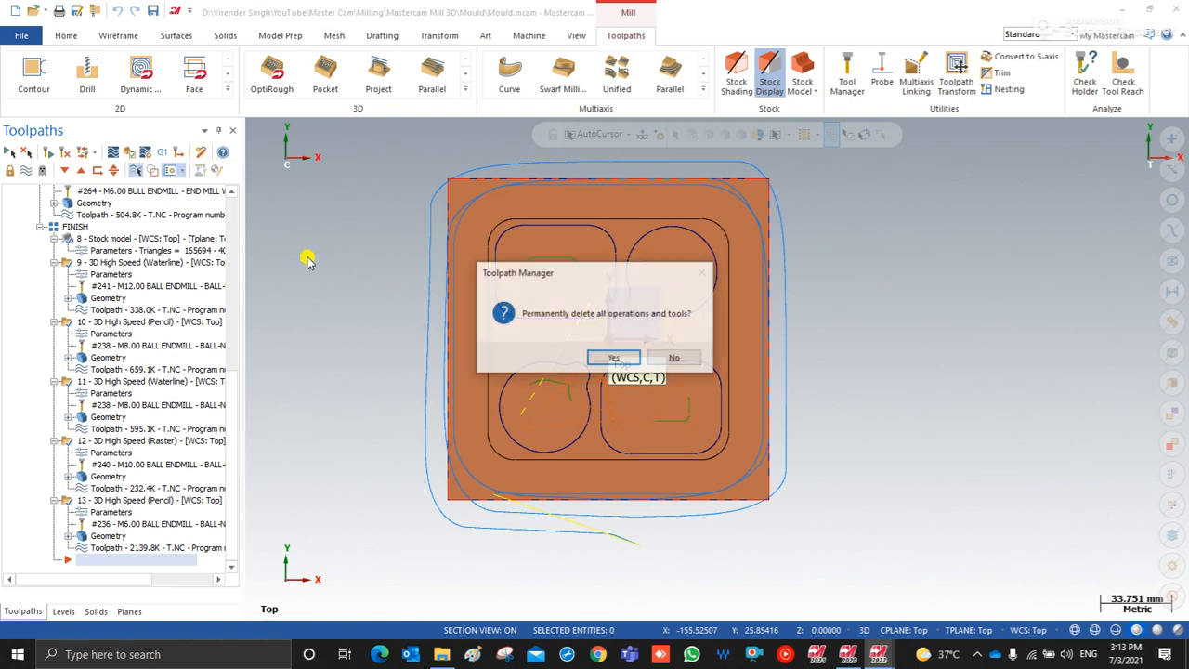
pyautogui.click(615, 359)
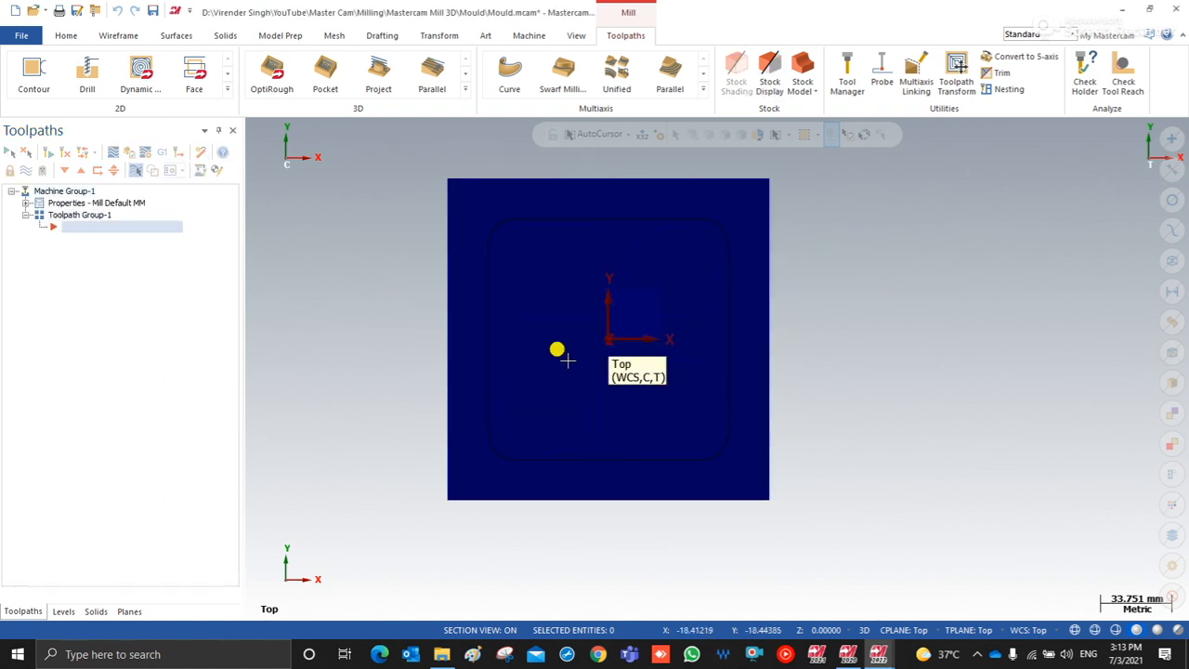
pyautogui.moveTo(567, 360); pyautogui.dragTo(558, 329, button='middle')
# Step: Reopen the saved Mould.mcam file and delete only the toolpath operations inside the ROUGH and FINISH groups
pyautogui.hotkey('alt', 'Tab')
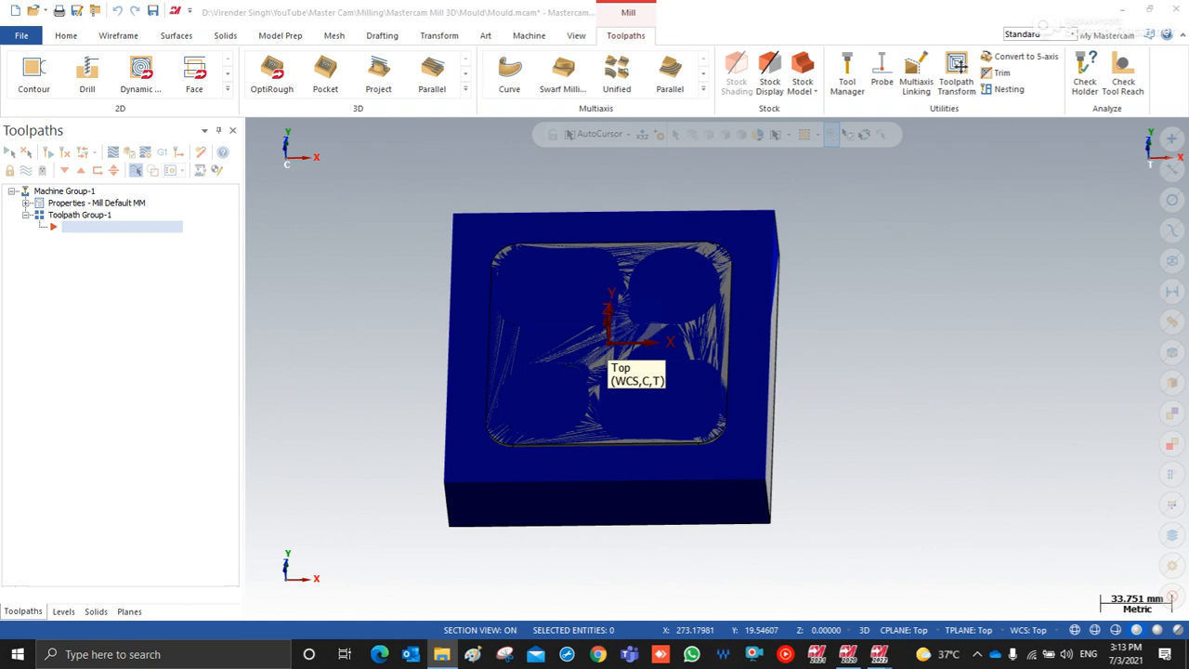
pyautogui.click(650, 356)
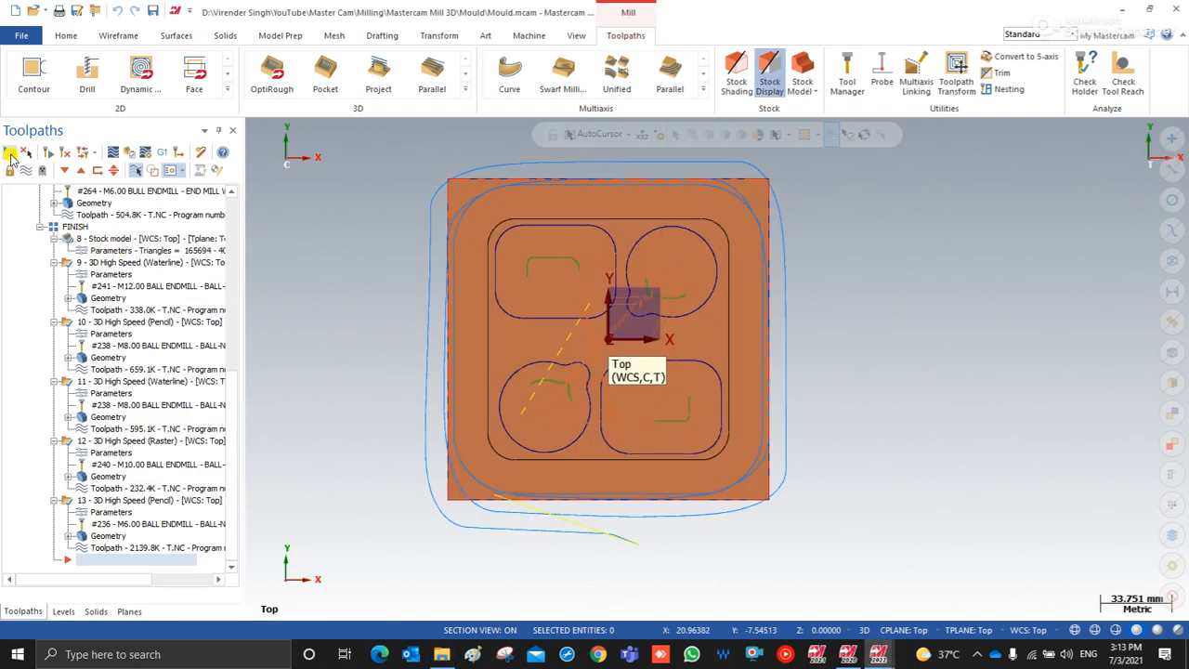
pyautogui.press('Delete')
pyautogui.press('Return')
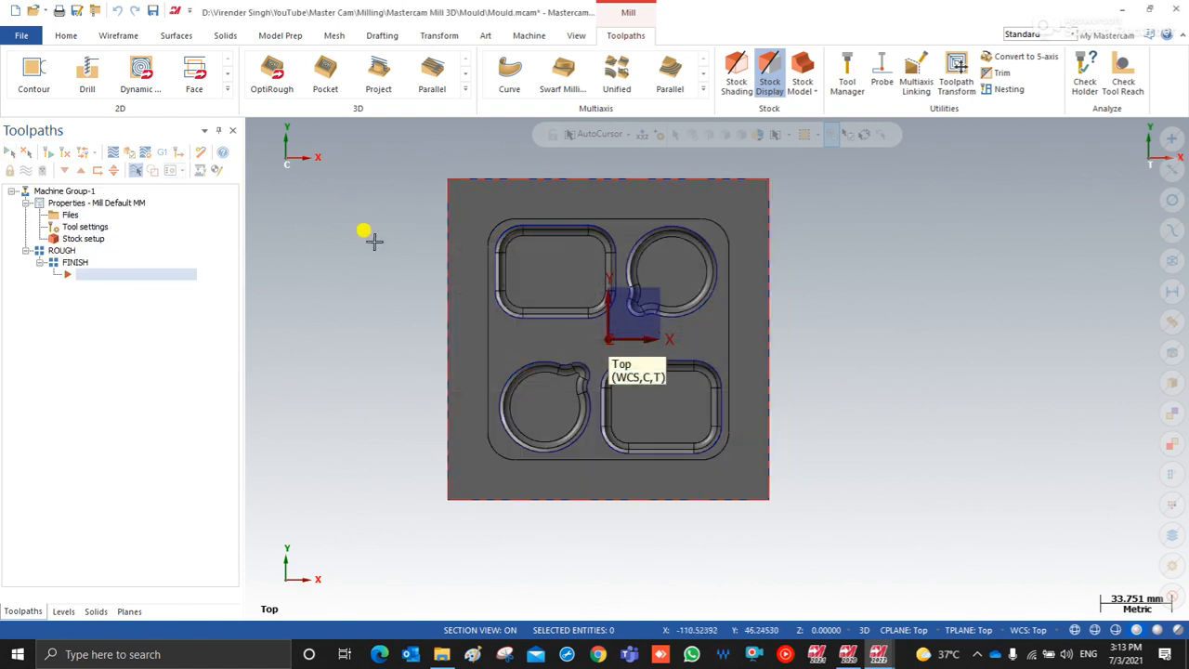
# Step: Examine the mould's four pockets, their walls and their floor fillets from tilted angles
pyautogui.moveTo(391, 244); pyautogui.dragTo(513, 237, button='middle')
pyautogui.moveTo(481, 284); pyautogui.dragTo(539, 315, button='middle')
pyautogui.scroll(2, 485, 336)
pyautogui.moveTo(1103, 478); pyautogui.dragTo(635, 350, button='middle')
pyautogui.scroll(2, 684, 366)
pyautogui.scroll(-2, 638, 415)
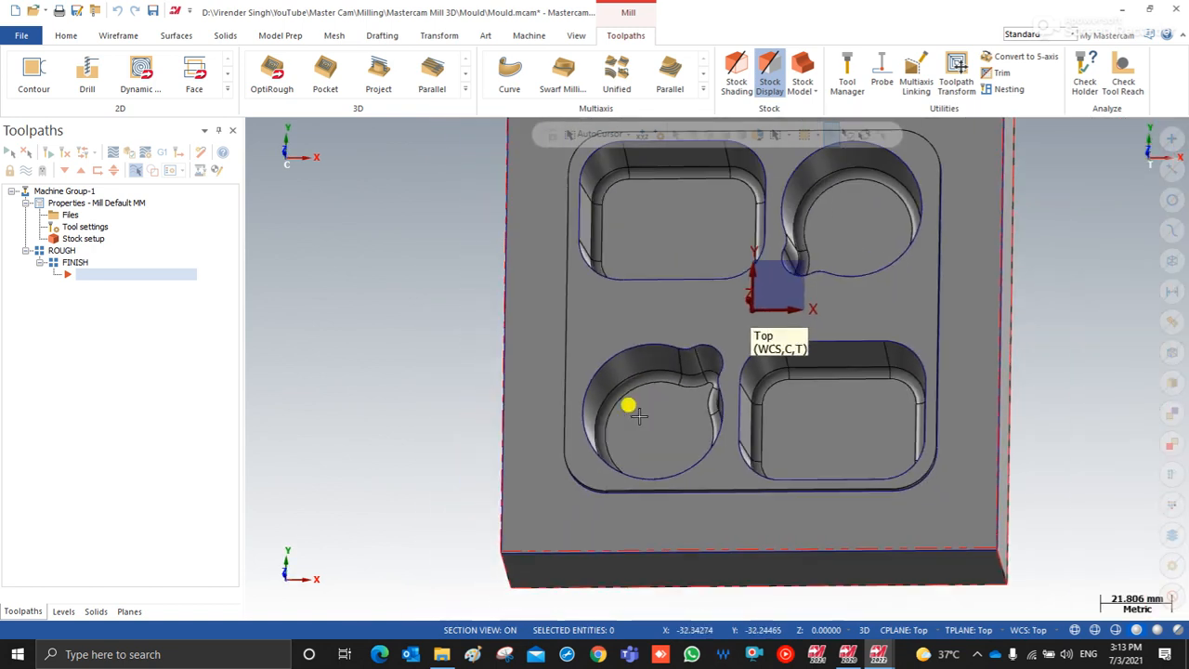
pyautogui.scroll(2, 638, 416)
pyautogui.scroll(-2, 576, 409)
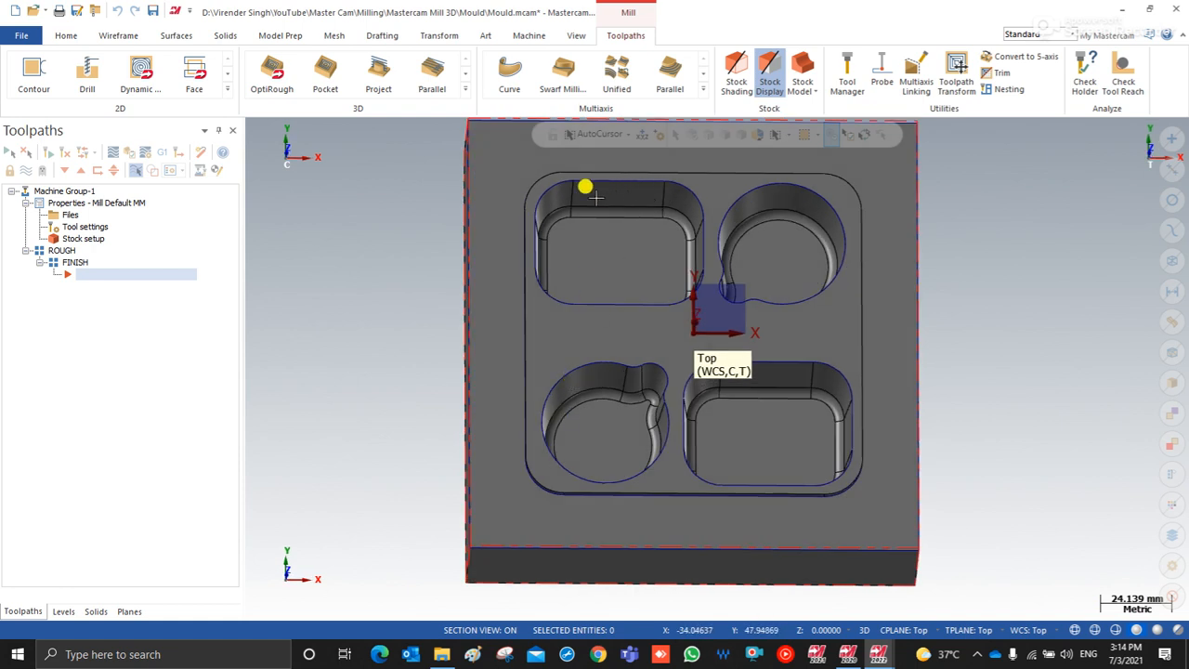
pyautogui.moveTo(662, 246); pyautogui.dragTo(618, 239, button='middle')
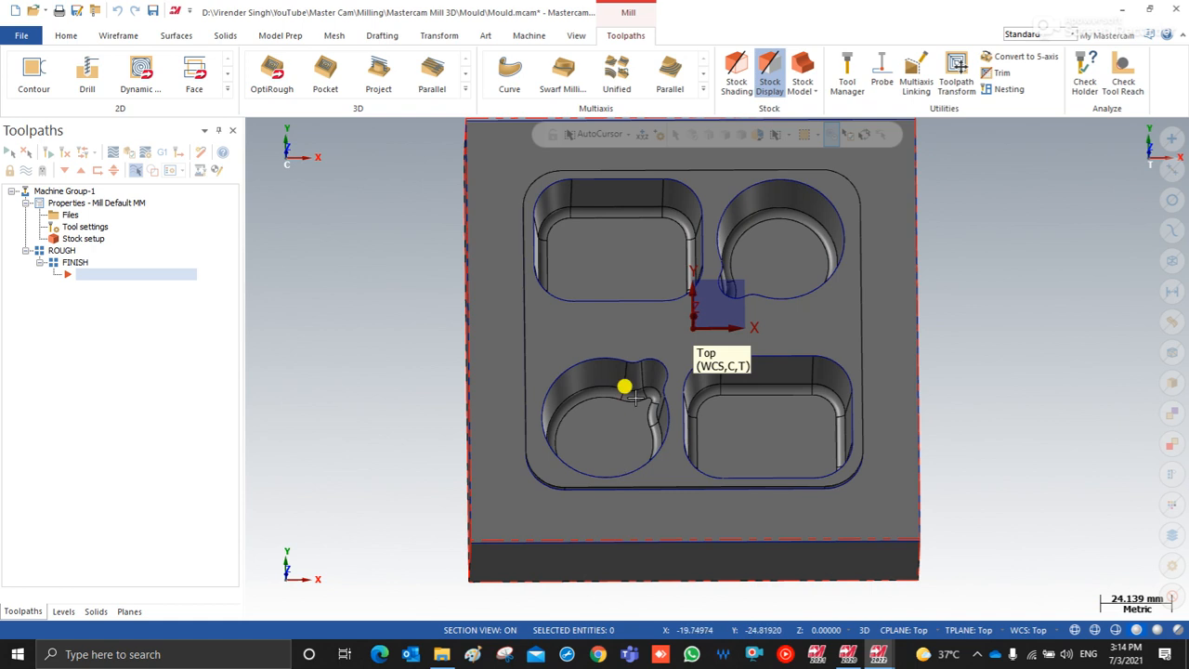
# Step: Display the mould in the Top (WCS) view and examine the pocket outlines and corners
pyautogui.rightClick(400, 281)
pyautogui.click(411, 362)
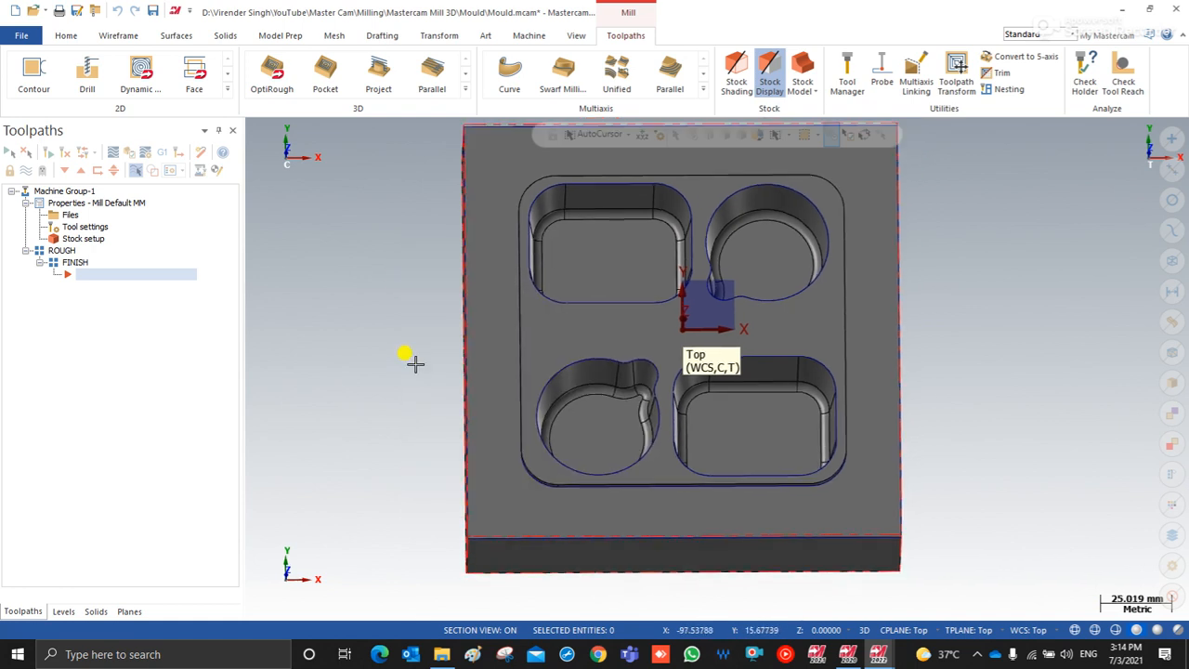
pyautogui.scroll(2, 498, 284)
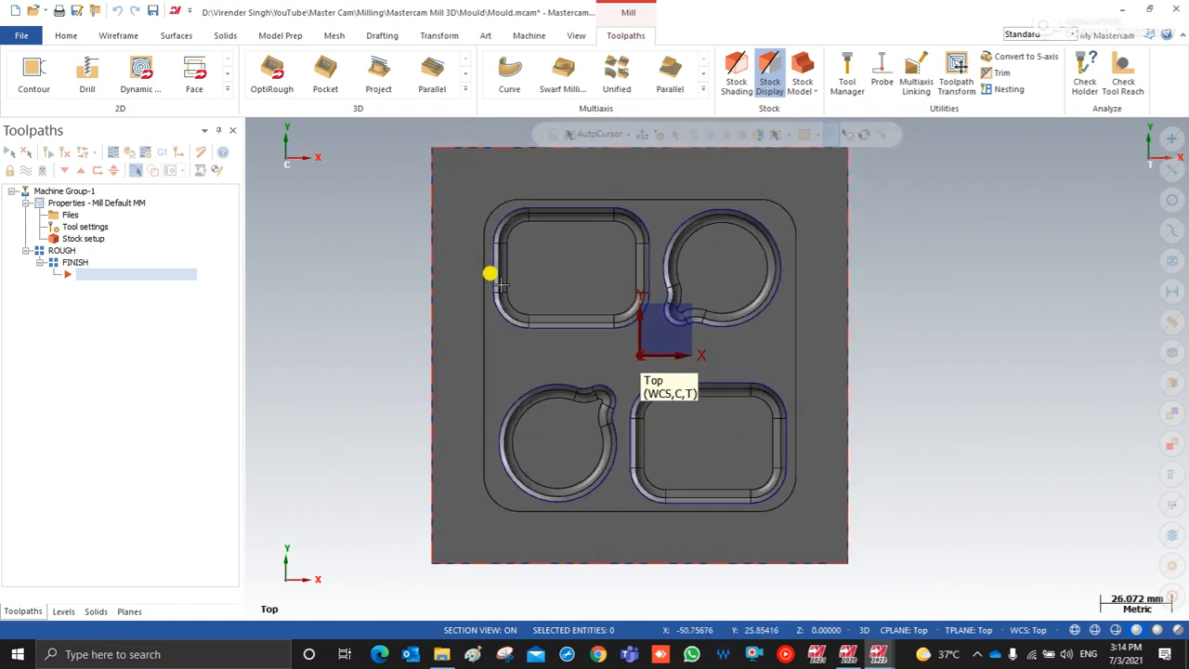
pyautogui.scroll(-2, 548, 418)
pyautogui.scroll(2, 549, 295)
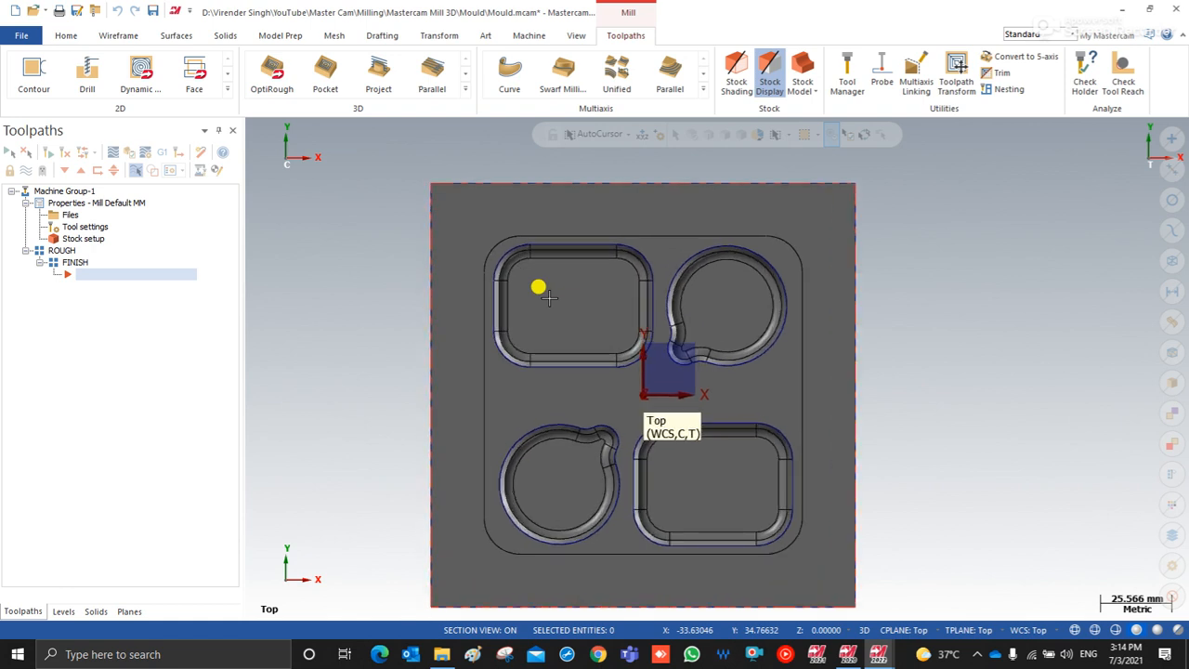
pyautogui.scroll(-1, 637, 282)
pyautogui.scroll(2, 465, 340)
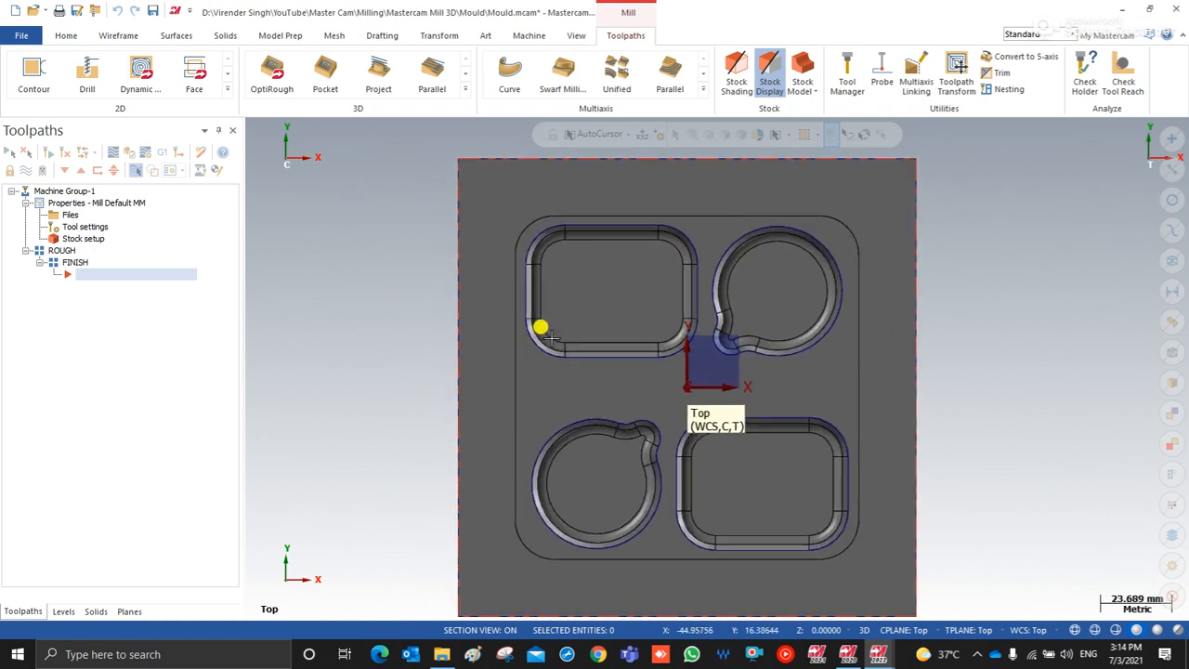
# Step: Run a Curvature analysis of the mould for internal radii less than 2.9 and inspect the coloured faces
pyautogui.click(66, 36)
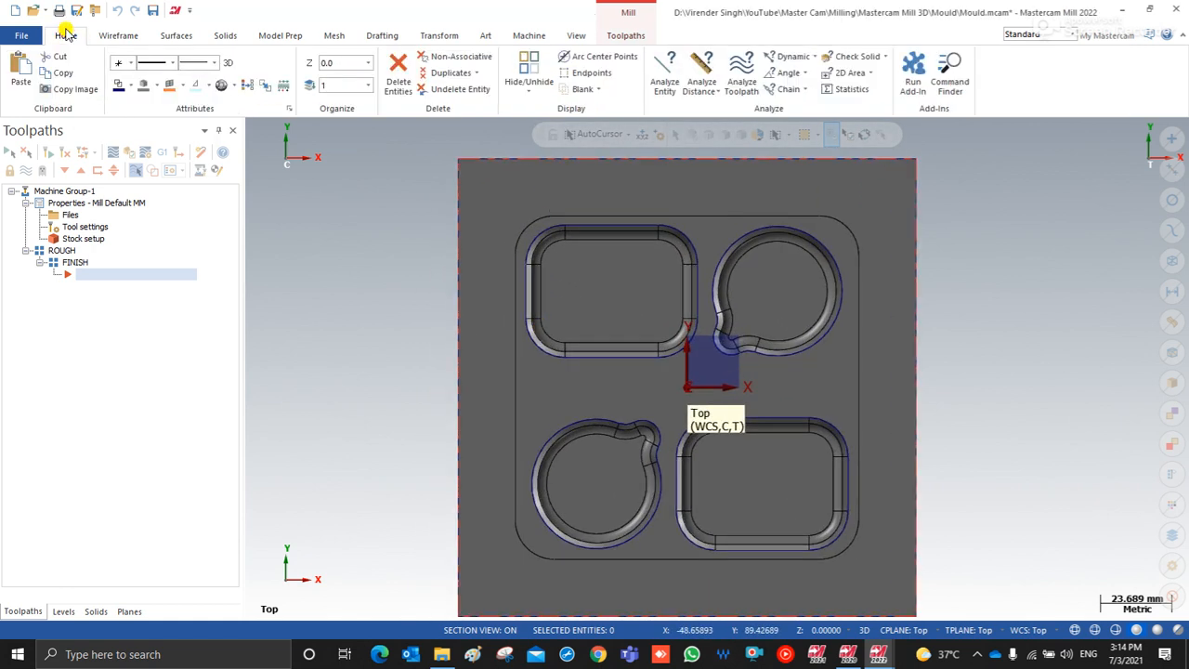
pyautogui.click(885, 56)
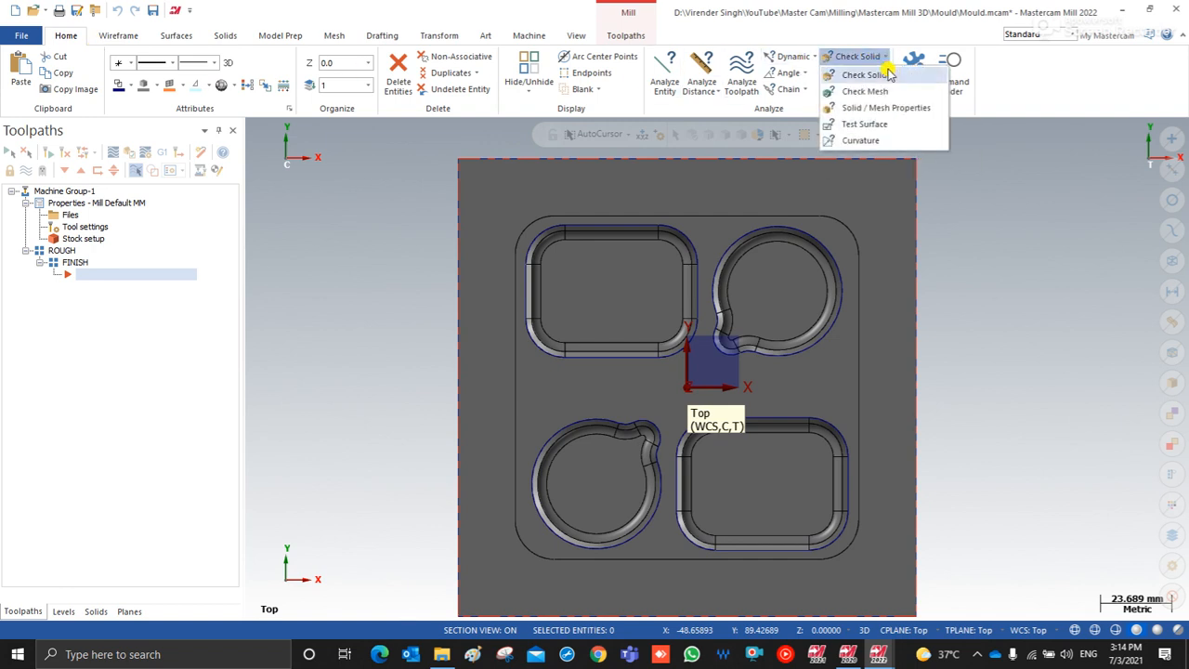
pyautogui.click(869, 141)
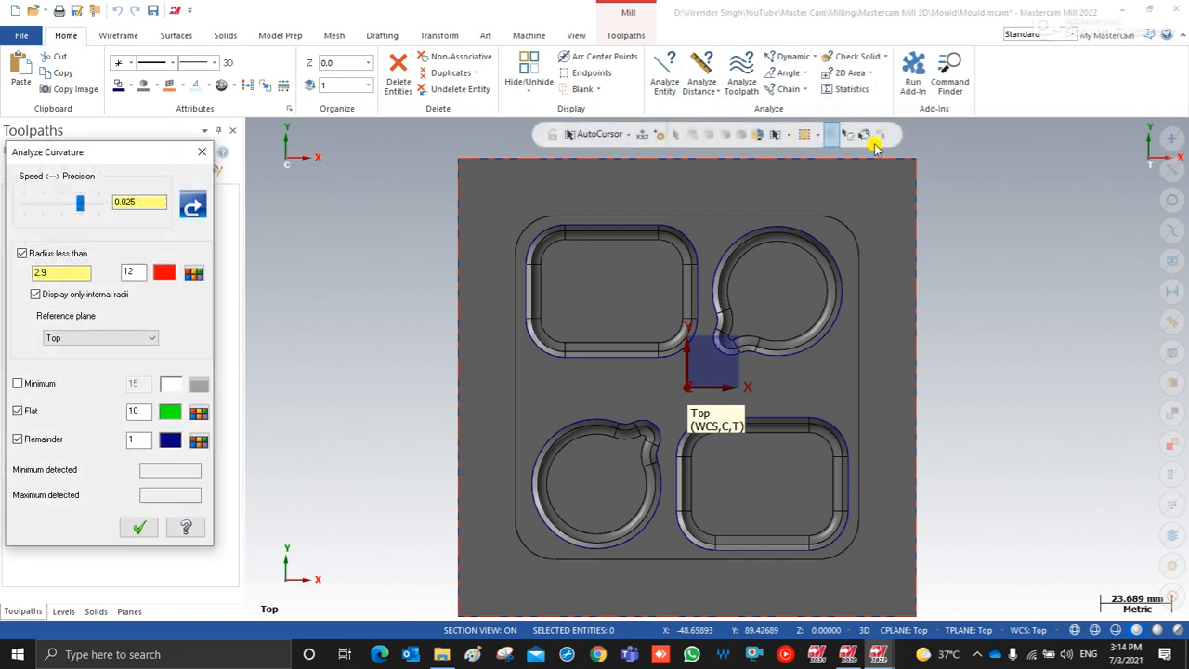
pyautogui.click(193, 204)
pyautogui.moveTo(459, 350); pyautogui.dragTo(446, 293, button='middle')
# Step: Set the curvature analysis to radii less than 3.0 and examine the fillets at the pocket floors
pyautogui.moveTo(81, 272); pyautogui.dragTo(9, 273)
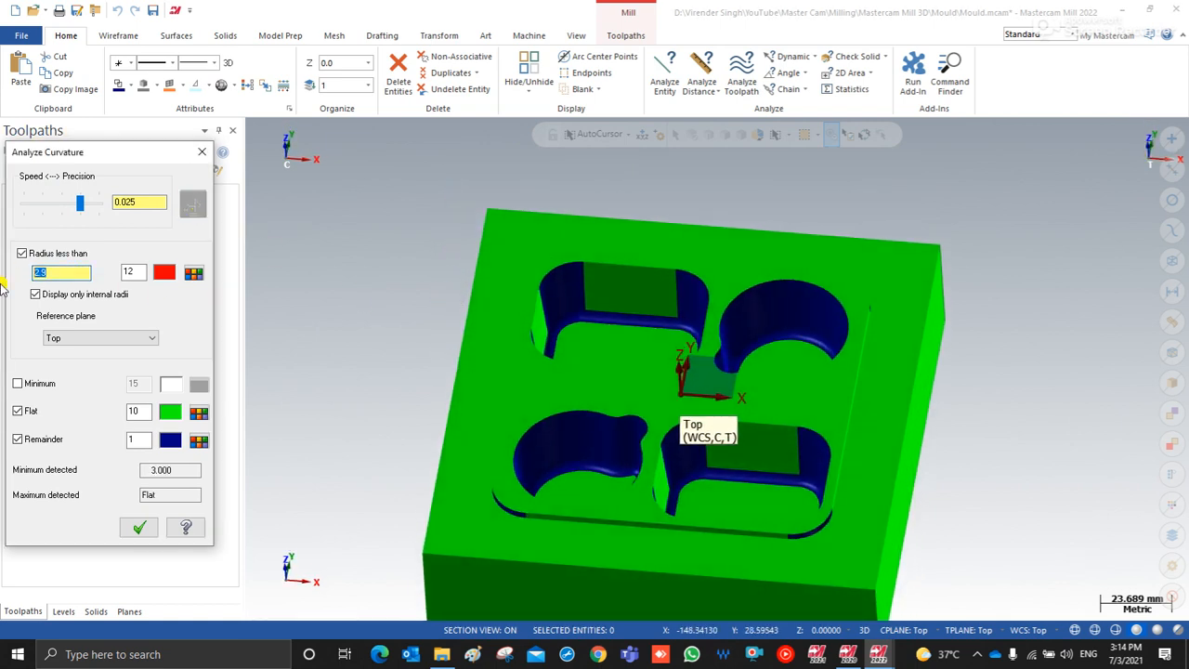
pyautogui.scroll(-3, 589, 342)
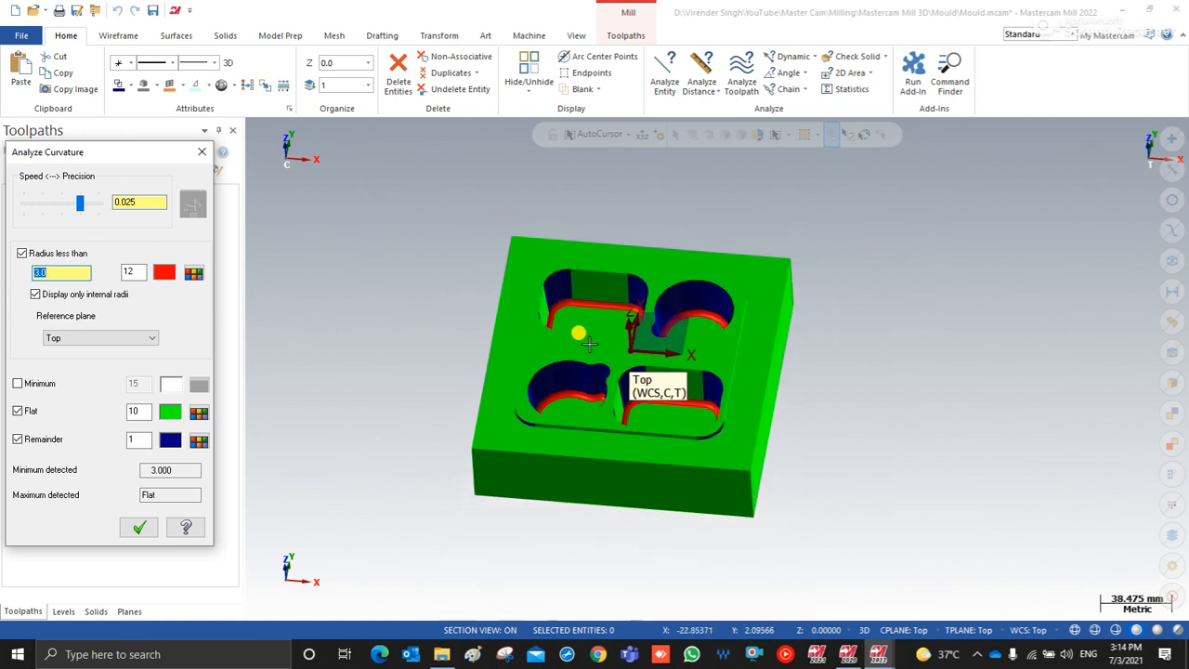
pyautogui.scroll(3, 591, 348)
pyautogui.scroll(-1, 542, 307)
pyautogui.moveTo(542, 307)
pyautogui.mouseDown(button='middle')
pyautogui.moveTo(533, 355)
pyautogui.moveTo(548, 307)
pyautogui.moveTo(548, 320)
pyautogui.mouseUp(button='middle')
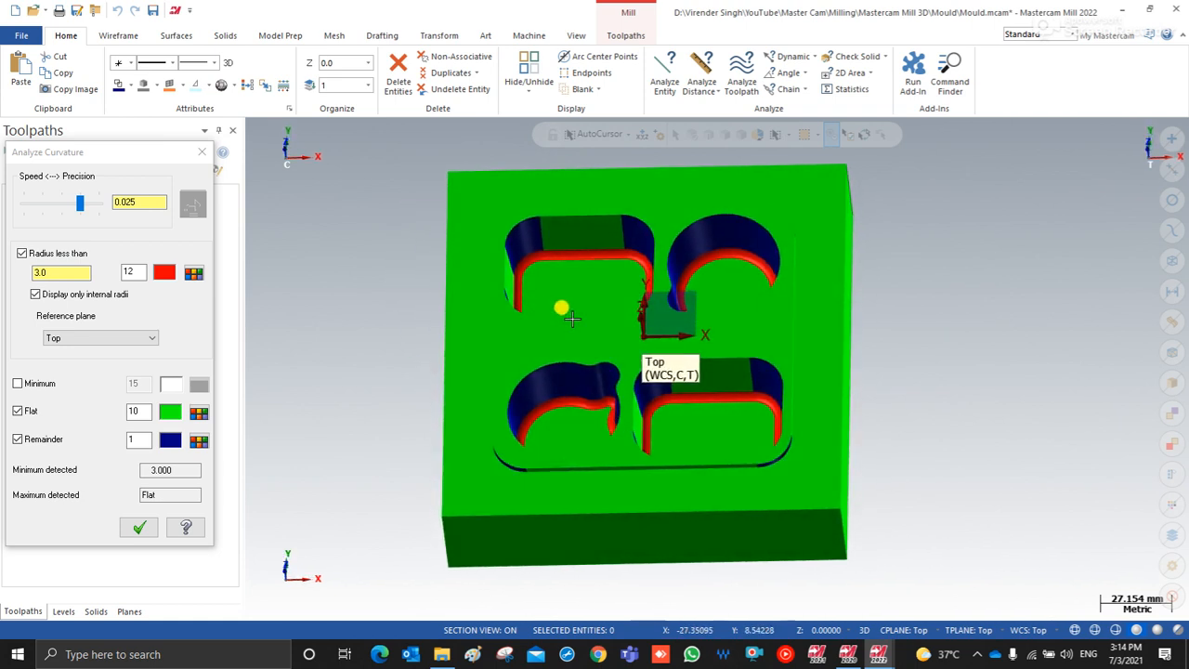
# Step: Set the curvature analysis to radii less than 4.0 and examine the corners of the notched round pocket
pyautogui.click(35, 271)
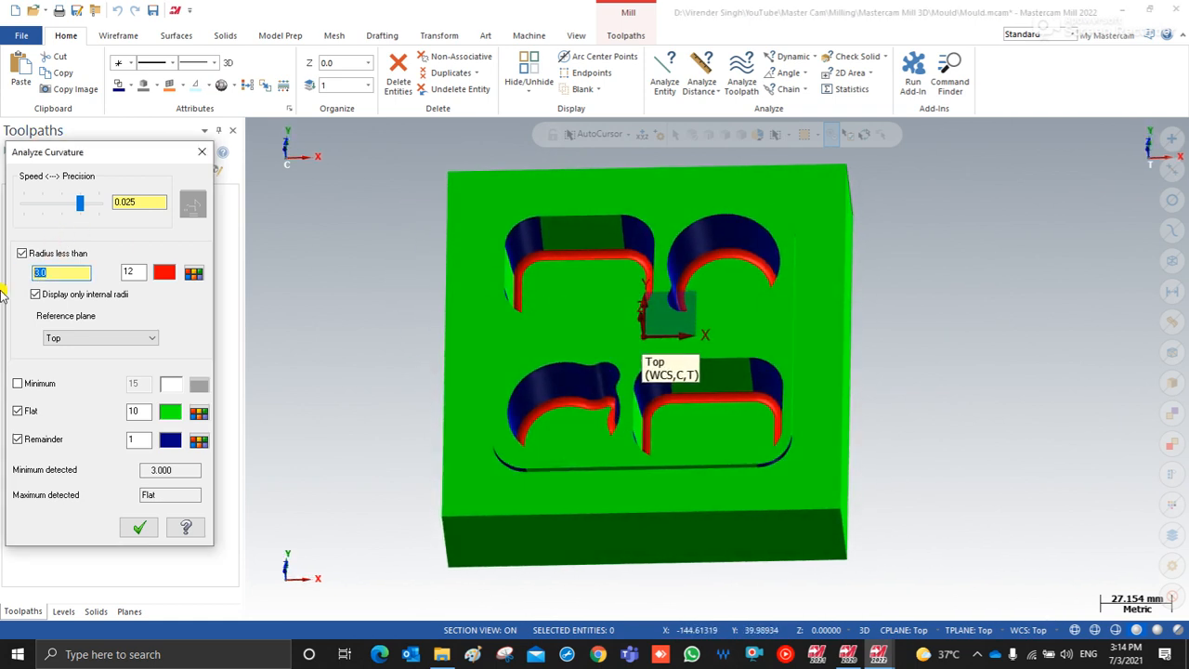
pyautogui.scroll(1, 513, 437)
pyautogui.moveTo(563, 437); pyautogui.dragTo(616, 371, button='middle')
pyautogui.scroll(2, 609, 375)
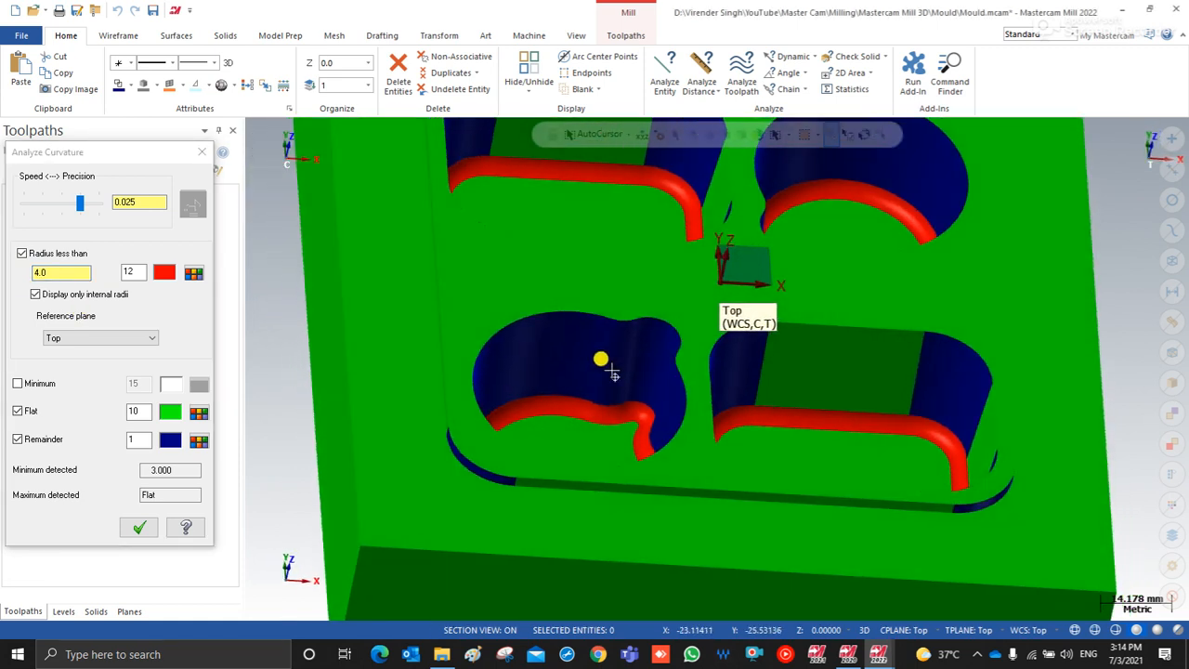
# Step: Set the curvature analysis to radii less than 5.0 and examine the corner of the notched round pocket
pyautogui.click(66, 283)
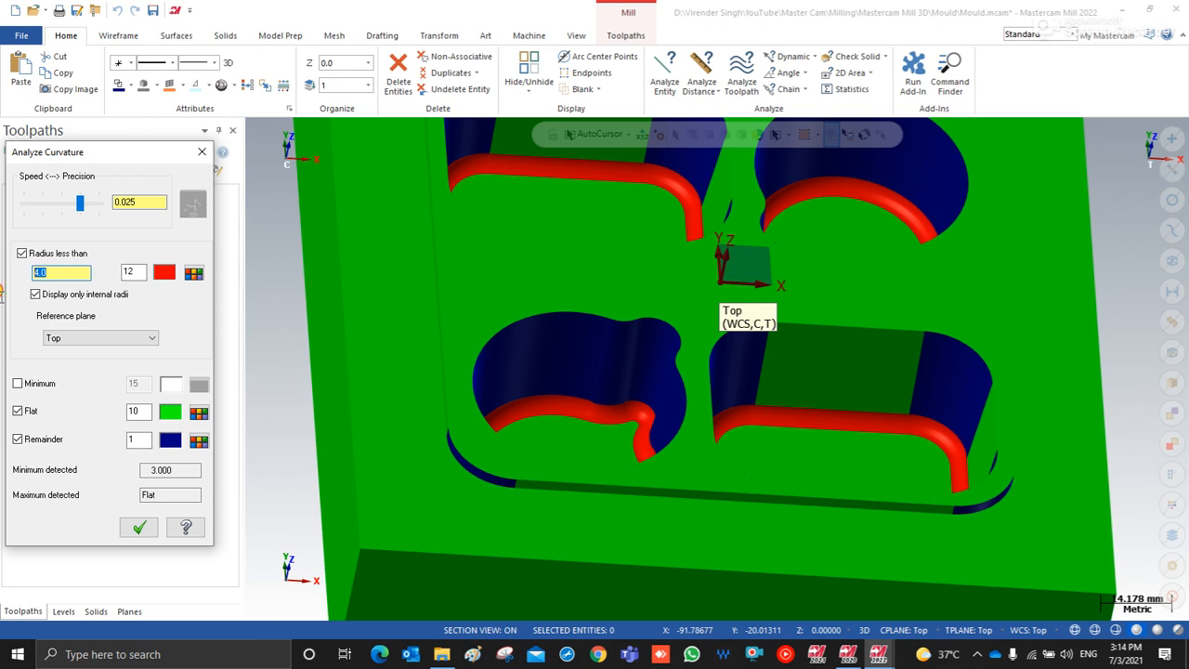
pyautogui.scroll(1, 558, 370)
pyautogui.moveTo(607, 384); pyautogui.dragTo(643, 419, button='middle')
pyautogui.scroll(-2, 609, 431)
pyautogui.scroll(4, 637, 412)
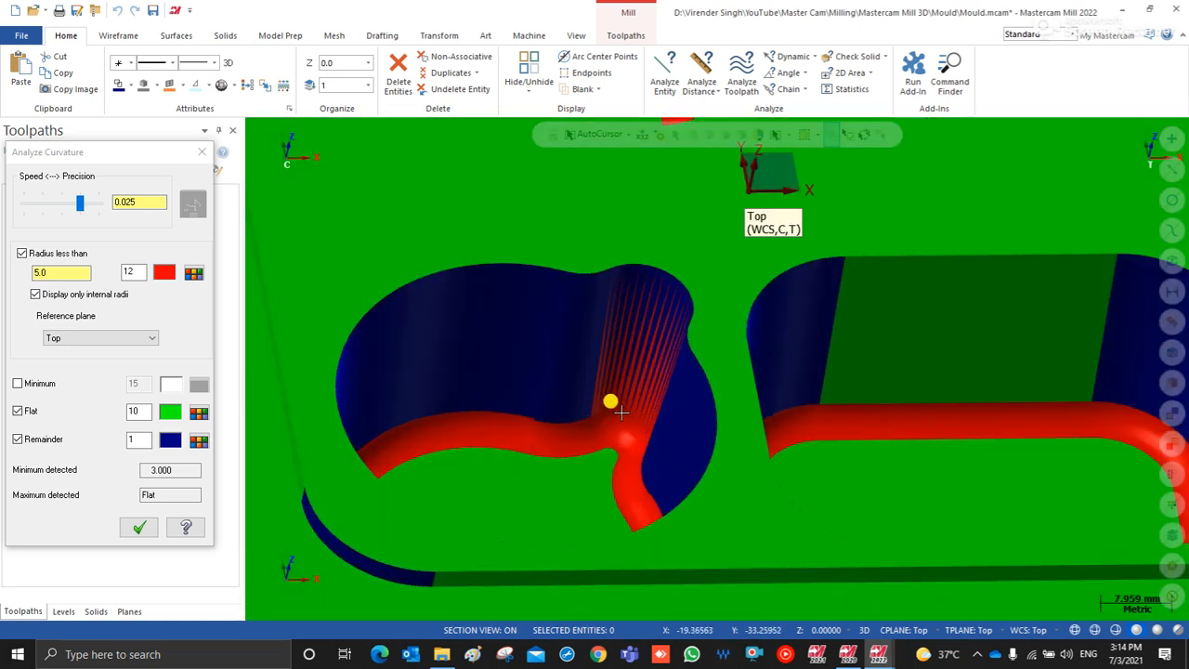
pyautogui.scroll(-2, 631, 408)
pyautogui.scroll(1, 574, 418)
pyautogui.moveTo(574, 417)
pyautogui.mouseDown(button='middle')
pyautogui.moveTo(541, 424)
pyautogui.moveTo(539, 448)
pyautogui.moveTo(563, 393)
pyautogui.moveTo(533, 401)
pyautogui.moveTo(543, 416)
pyautogui.moveTo(544, 394)
pyautogui.moveTo(544, 429)
pyautogui.moveTo(555, 418)
pyautogui.mouseUp(button='middle')
pyautogui.scroll(-5, 545, 397)
pyautogui.scroll(2, 546, 396)
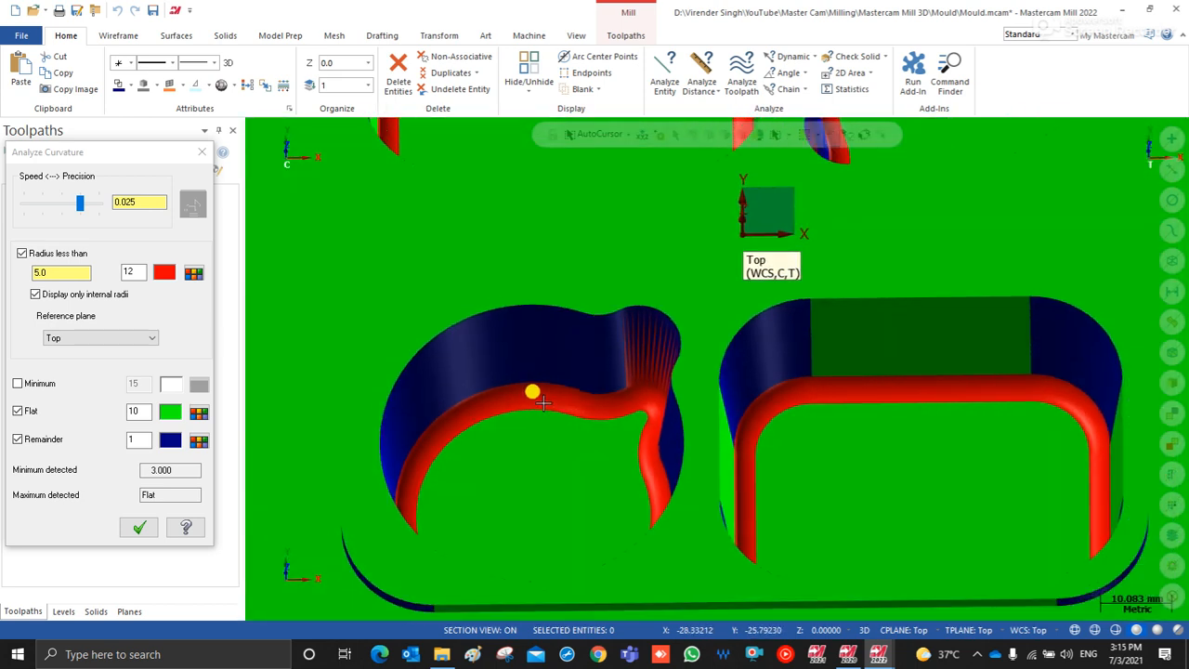
pyautogui.moveTo(543, 402); pyautogui.dragTo(566, 418, button='middle')
pyautogui.scroll(-1, 565, 398)
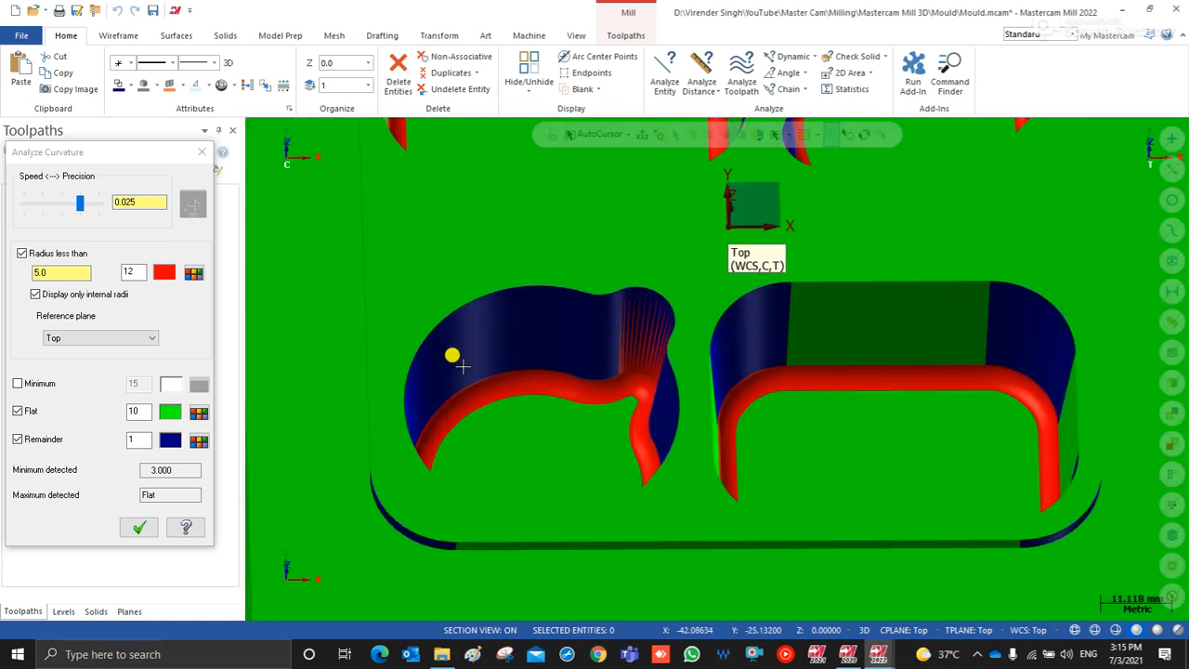
# Step: Set the curvature analysis to radii less than 6 and check the notch walls of the round pocket
pyautogui.click(43, 269)
pyautogui.moveTo(506, 415); pyautogui.dragTo(766, 448, button='middle')
pyautogui.moveTo(827, 346); pyautogui.dragTo(865, 374, button='middle')
pyautogui.click(65, 268)
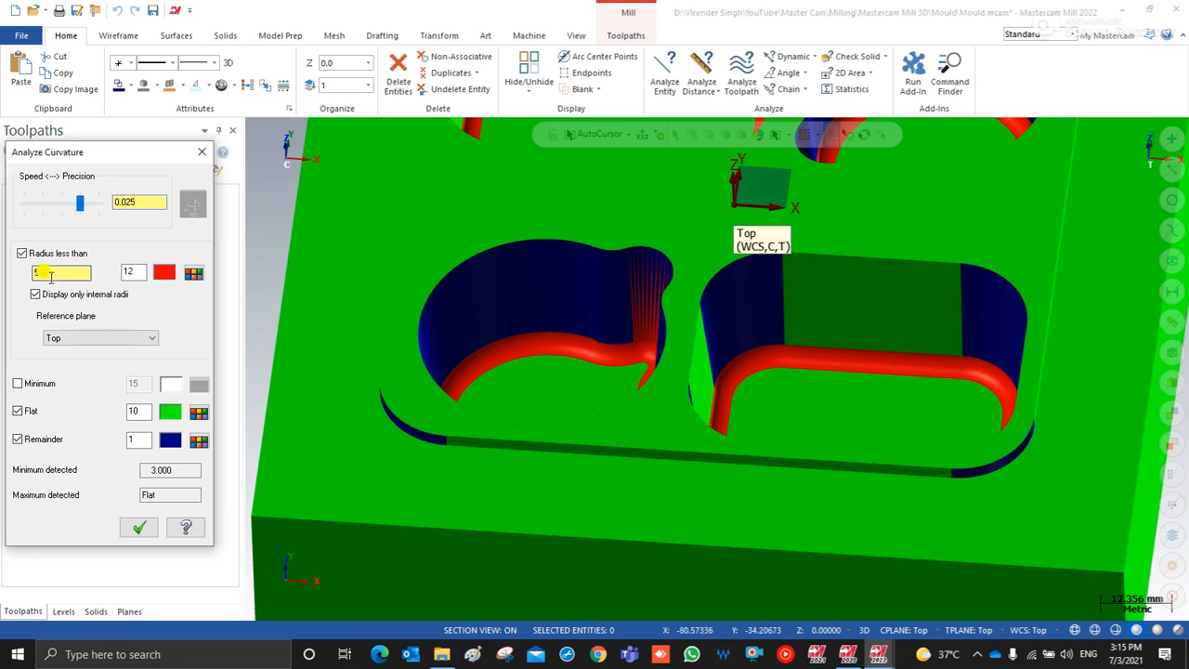
pyautogui.write('6')
pyautogui.press('Return')
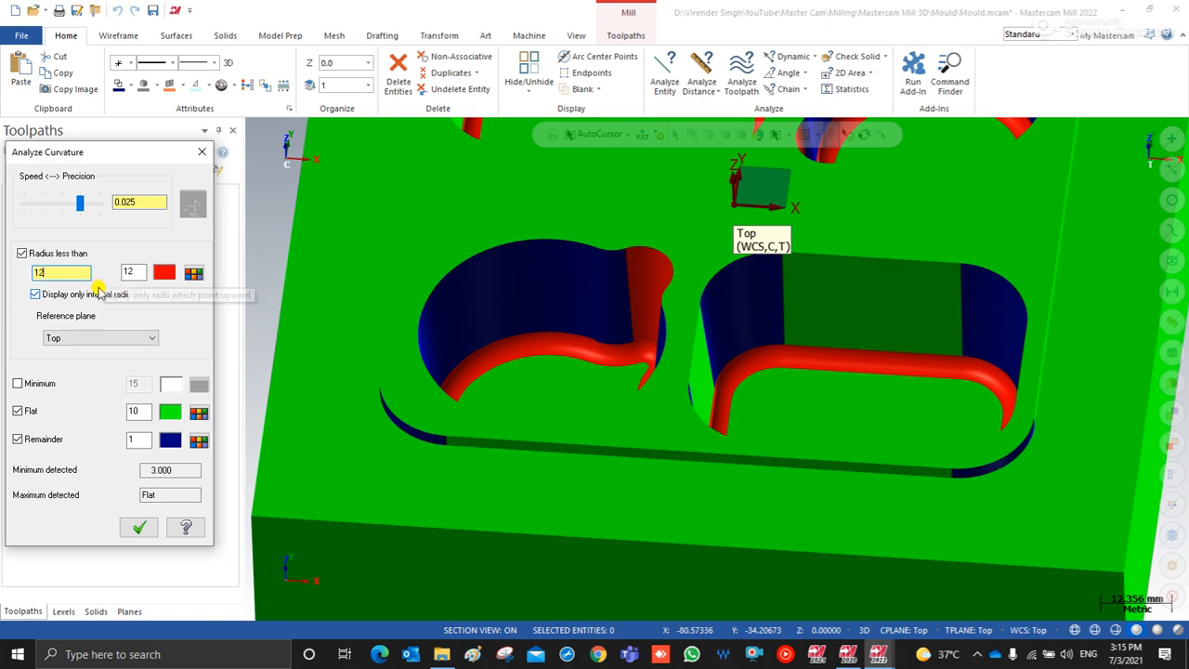
# Step: Set the curvature analysis to radii less than 12.0 and examine the corner walls of the rectangular pocket
pyautogui.press('Return')
pyautogui.moveTo(753, 340); pyautogui.dragTo(726, 334, button='middle')
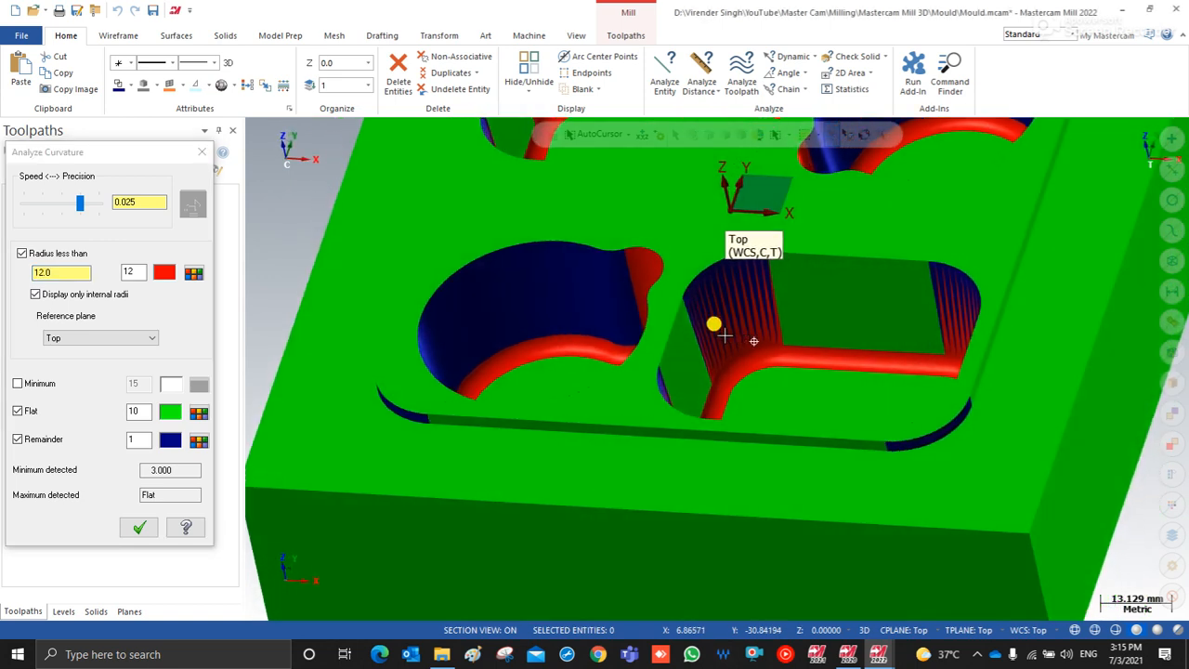
pyautogui.scroll(4, 726, 335)
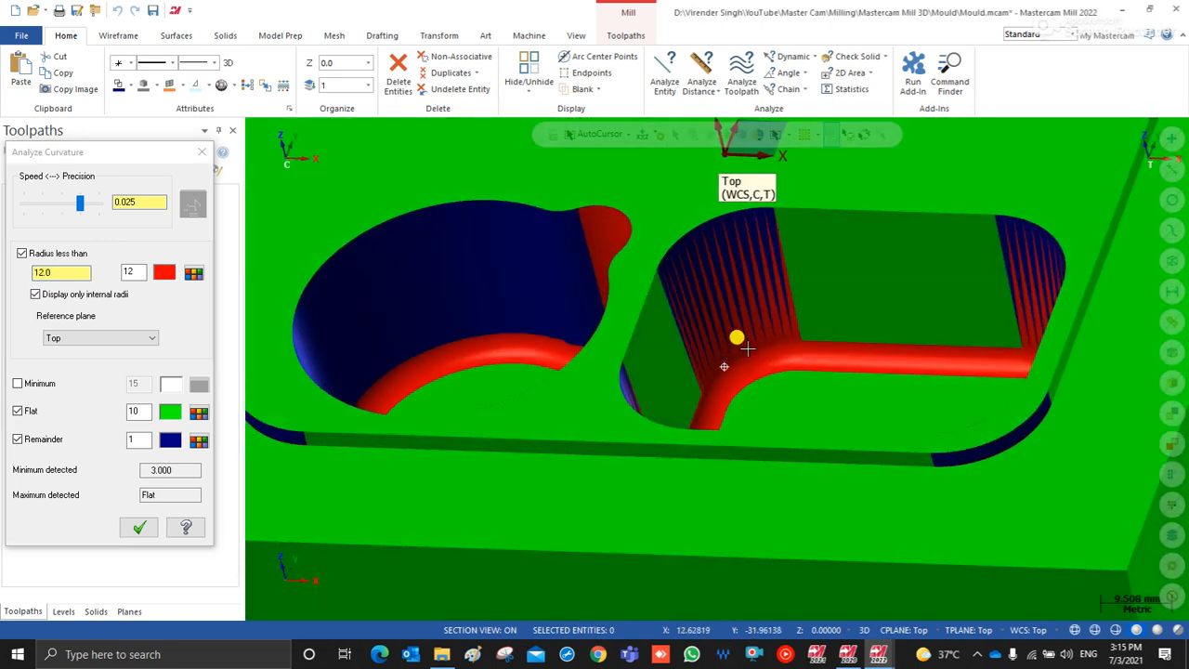
pyautogui.moveTo(745, 349); pyautogui.dragTo(761, 334, button='middle')
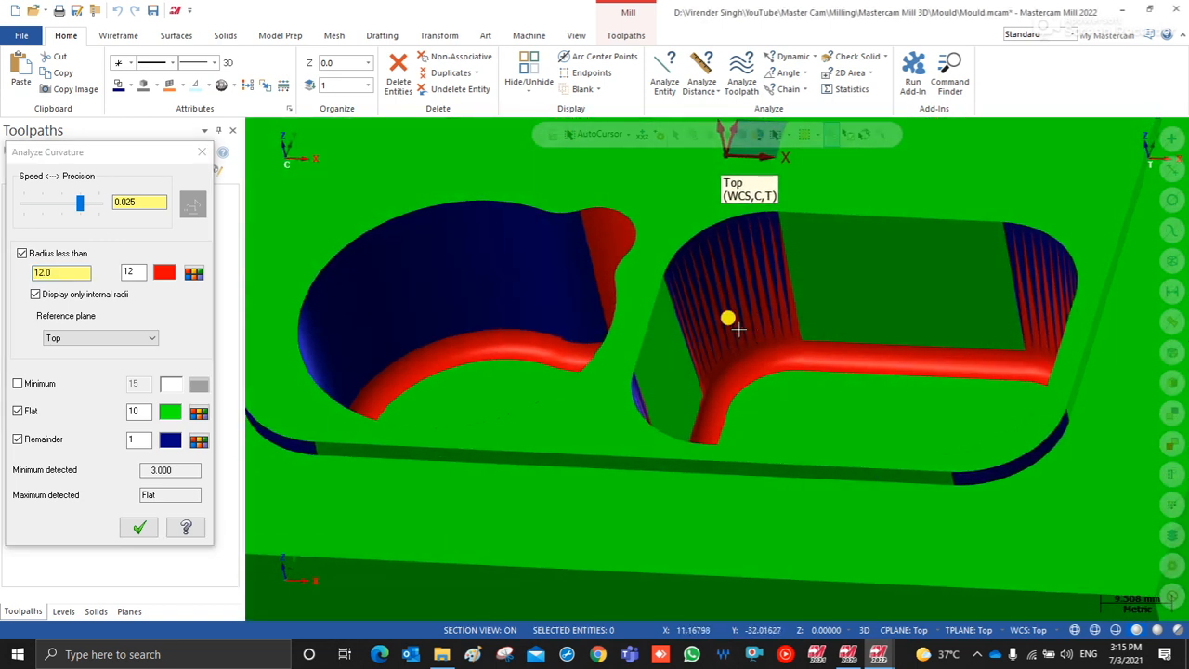
# Step: Compare the rectangular pocket's corners with the analysis radius limit at 11.0 and back at 12.0
pyautogui.moveTo(56, 272); pyautogui.dragTo(2, 292)
pyautogui.write('11')
pyautogui.press('Return')
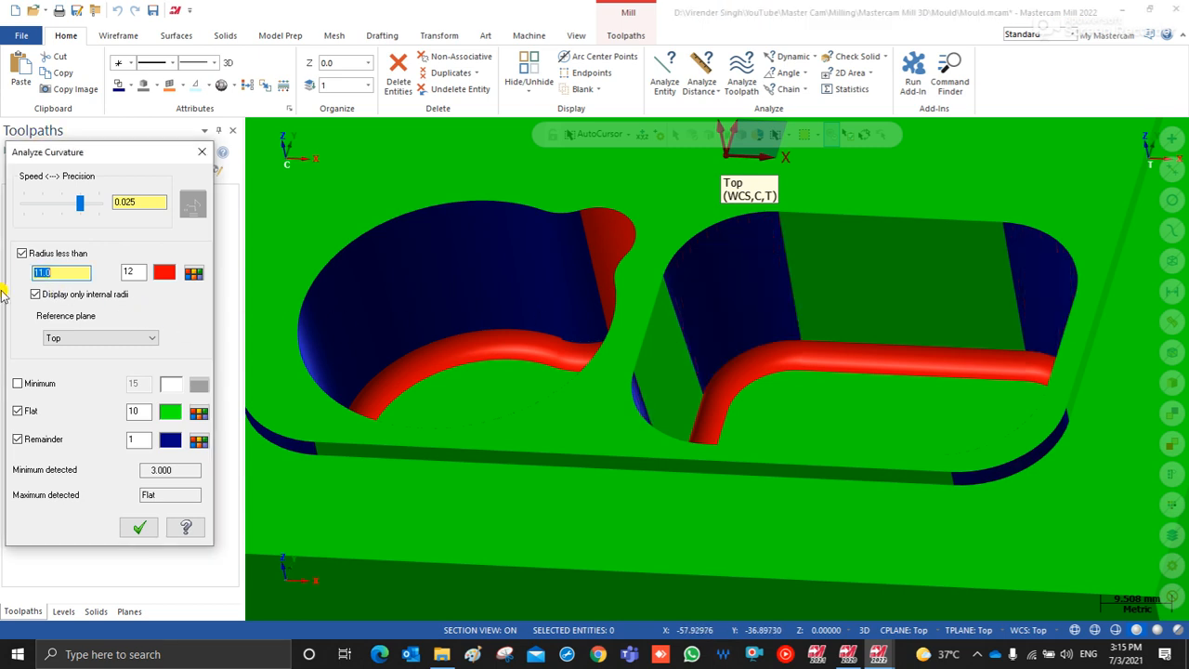
pyautogui.write('12')
pyautogui.press('Return')
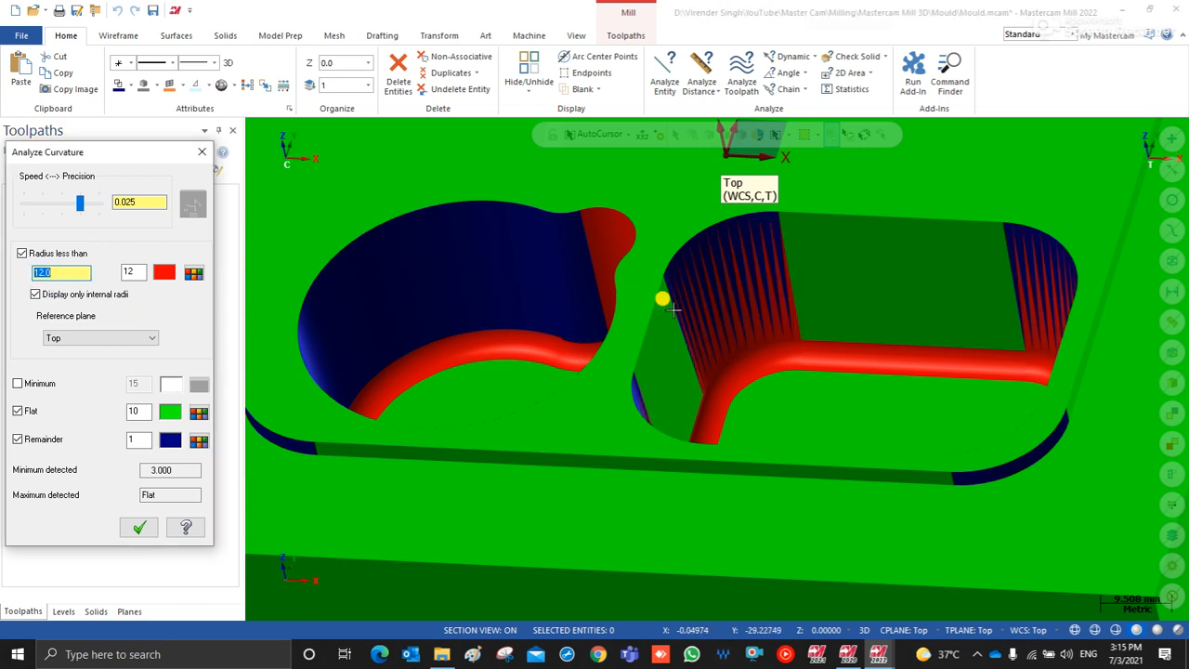
# Step: Examine the coloured radii of all four pockets from the Top view and at an angle, and close the curvature analysis
pyautogui.rightClick(653, 253)
pyautogui.click(683, 313)
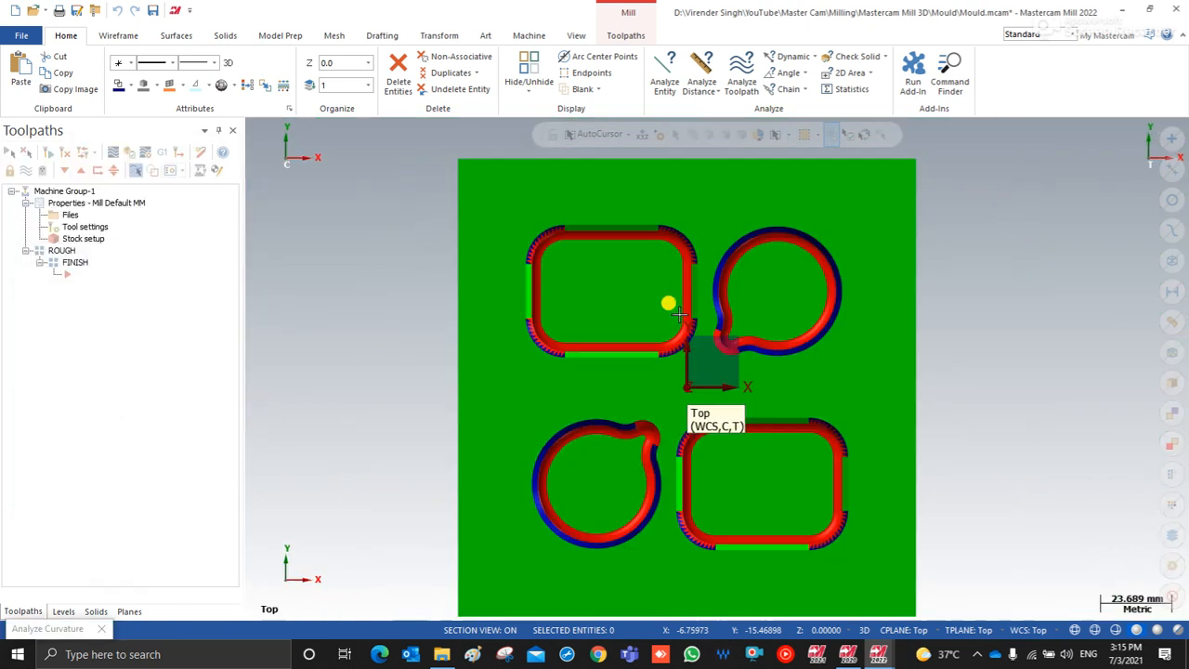
pyautogui.scroll(3, 657, 462)
pyautogui.scroll(-3, 647, 465)
pyautogui.scroll(3, 644, 465)
pyautogui.moveTo(644, 457); pyautogui.dragTo(662, 412, button='middle')
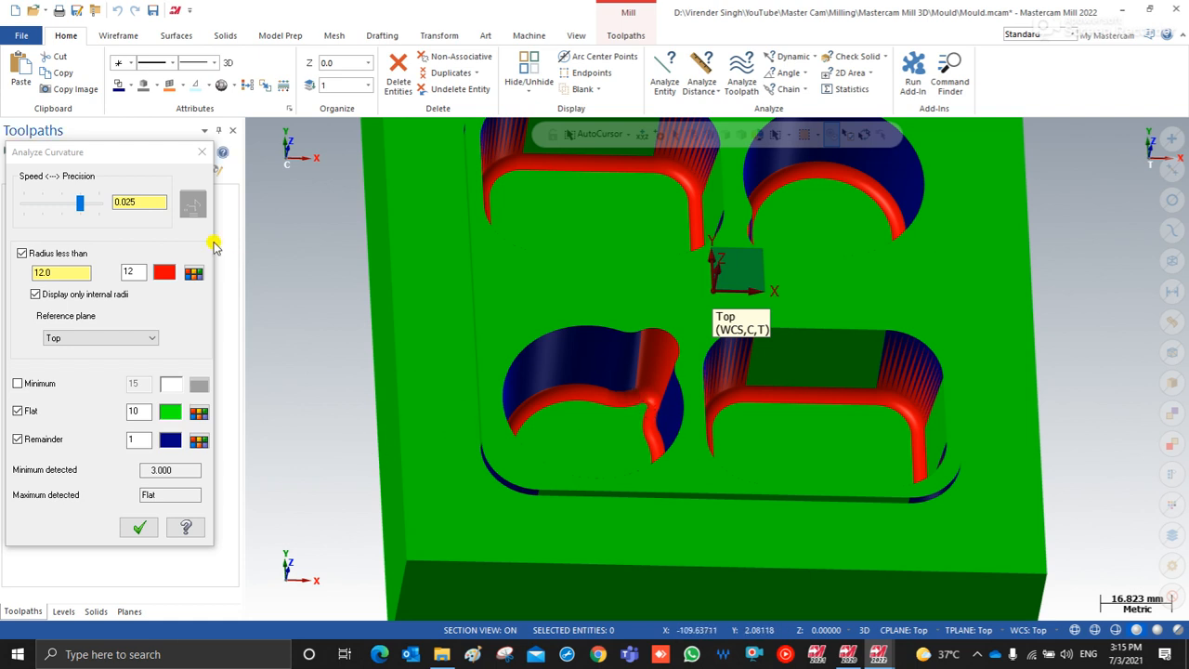
pyautogui.click(202, 156)
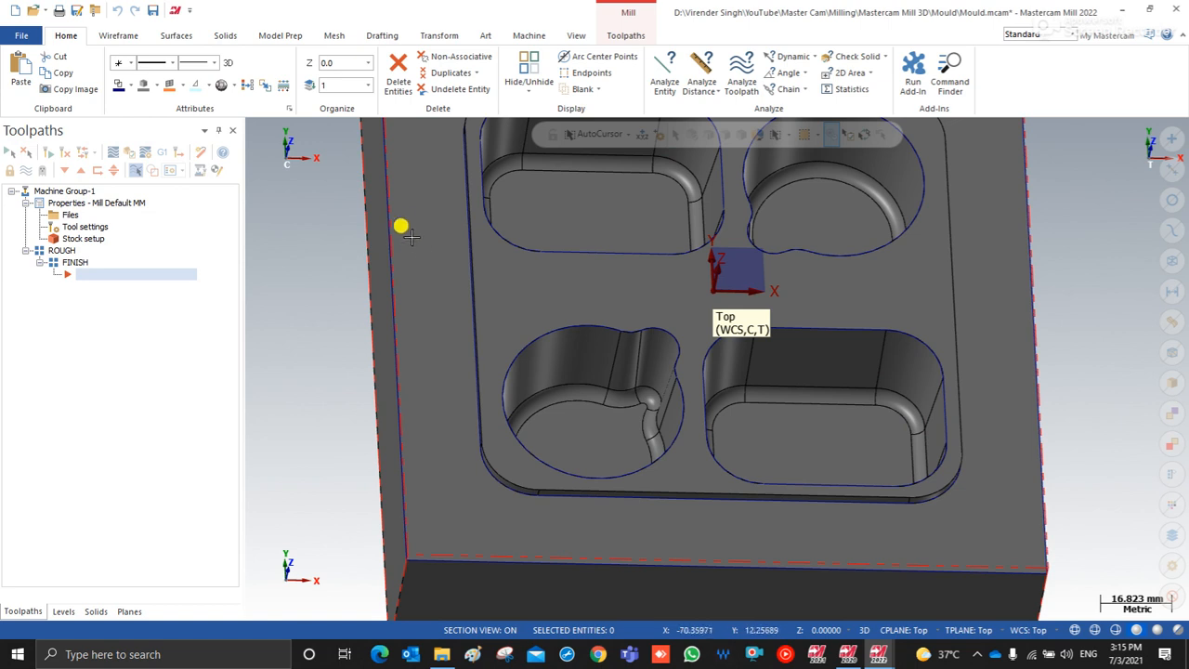
# Step: Start a 2D Dynamic Mill toolpath and chain the block's outer rectangular boundary as the machining region
pyautogui.rightClick(411, 234)
pyautogui.click(451, 316)
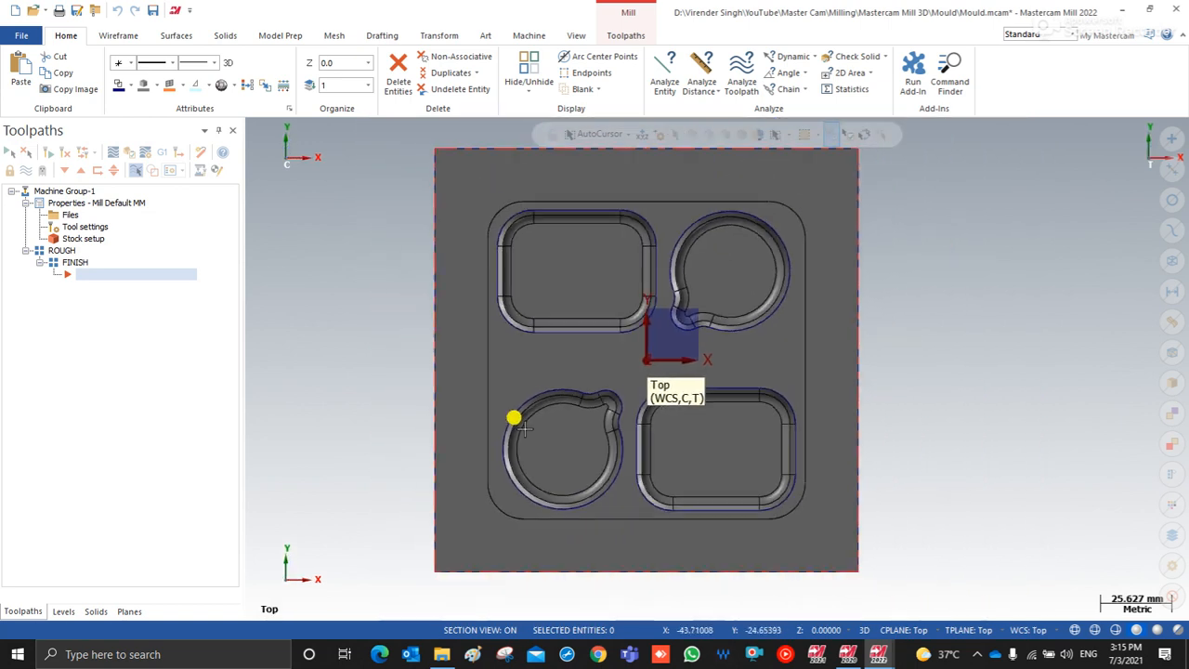
pyautogui.scroll(-2, 523, 399)
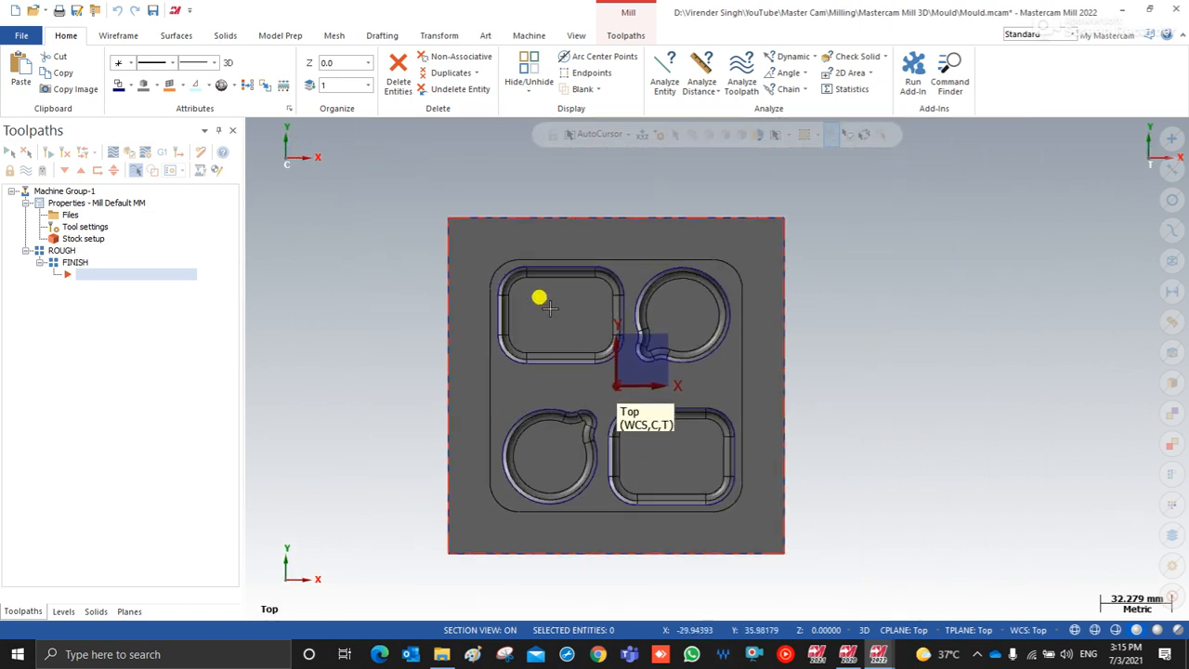
pyautogui.click(641, 35)
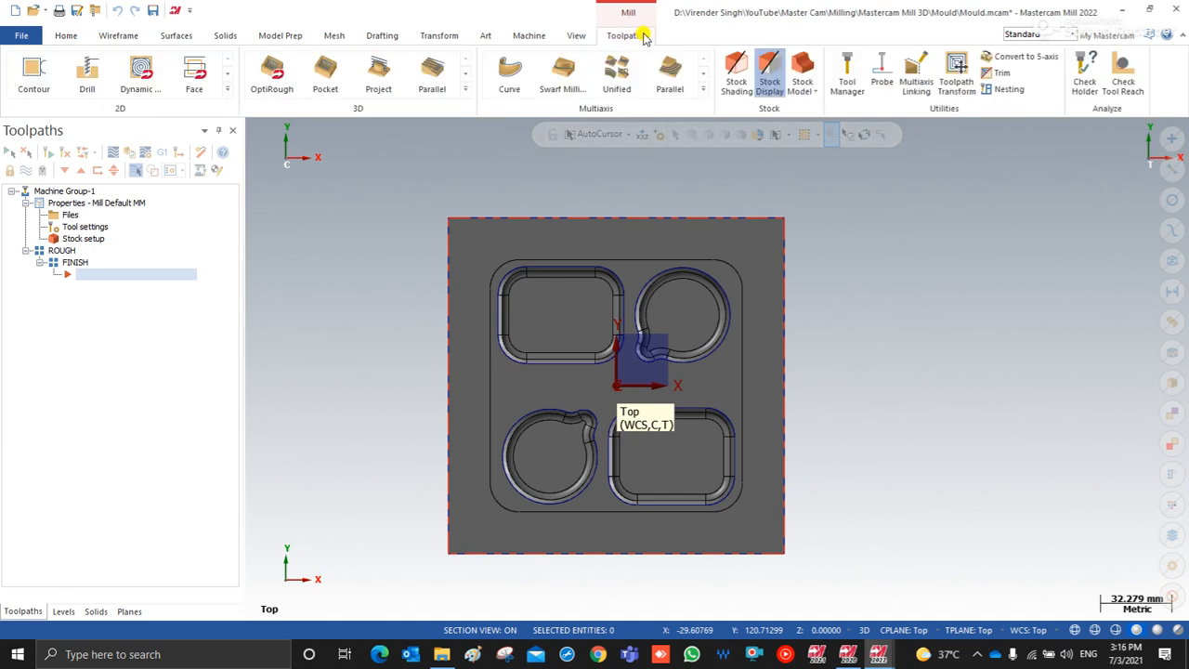
pyautogui.moveTo(307, 296); pyautogui.dragTo(312, 249, button='middle')
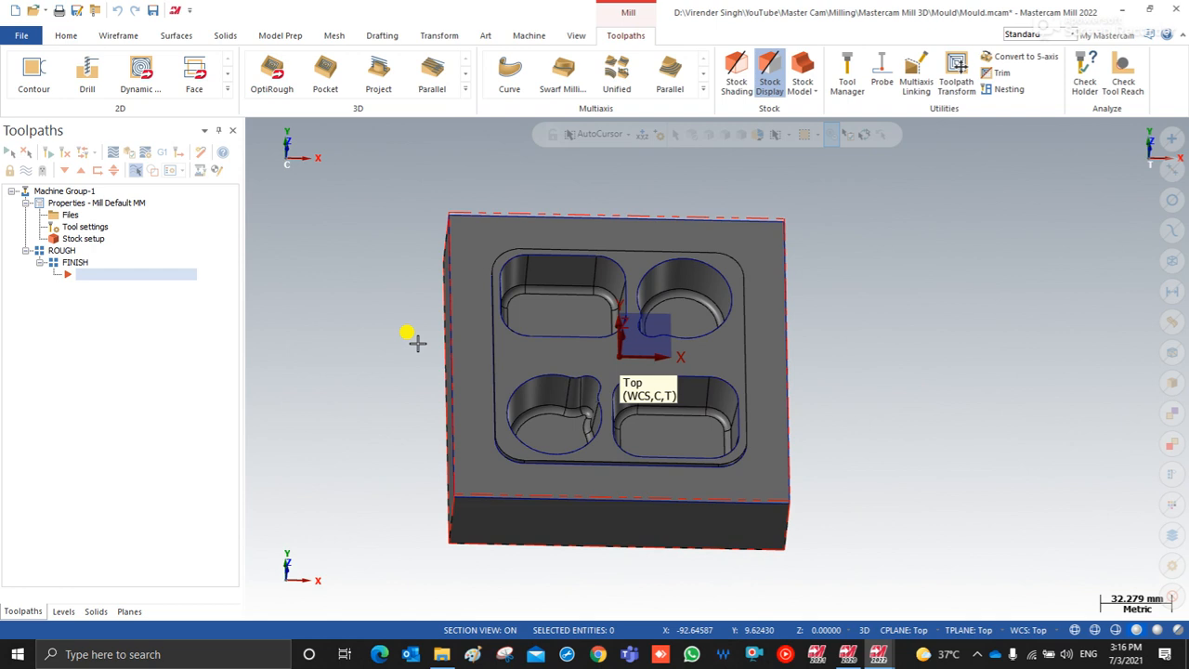
pyautogui.click(142, 89)
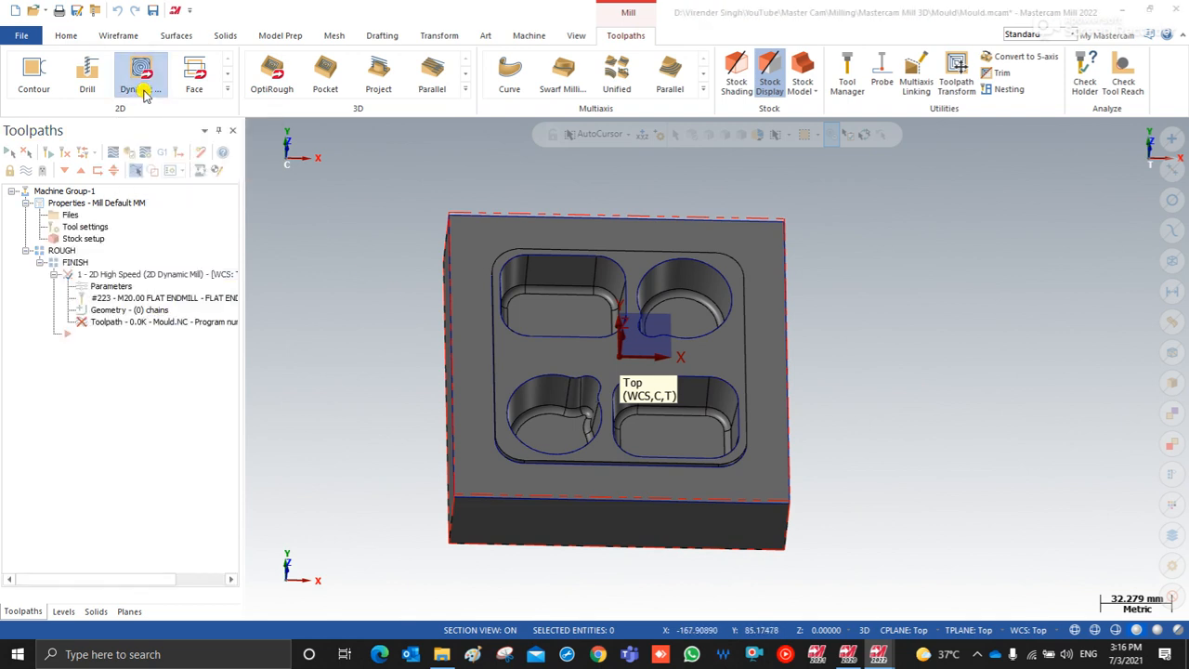
pyautogui.moveTo(430, 321); pyautogui.dragTo(397, 324, button='middle')
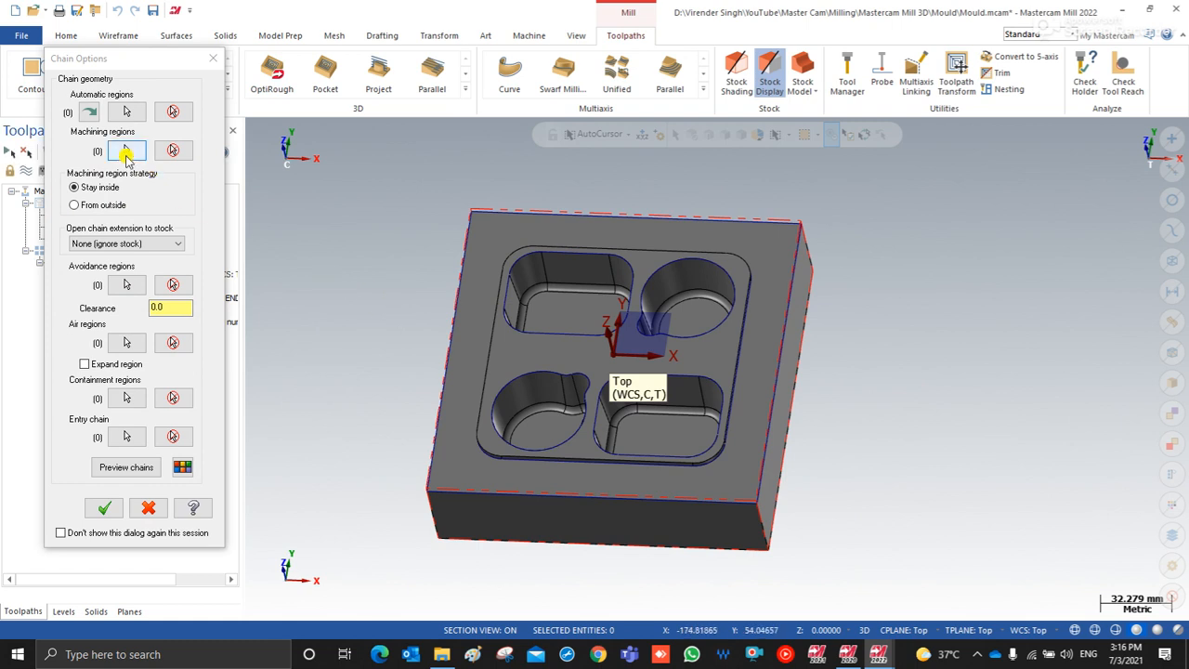
pyautogui.click(126, 150)
pyautogui.click(454, 295)
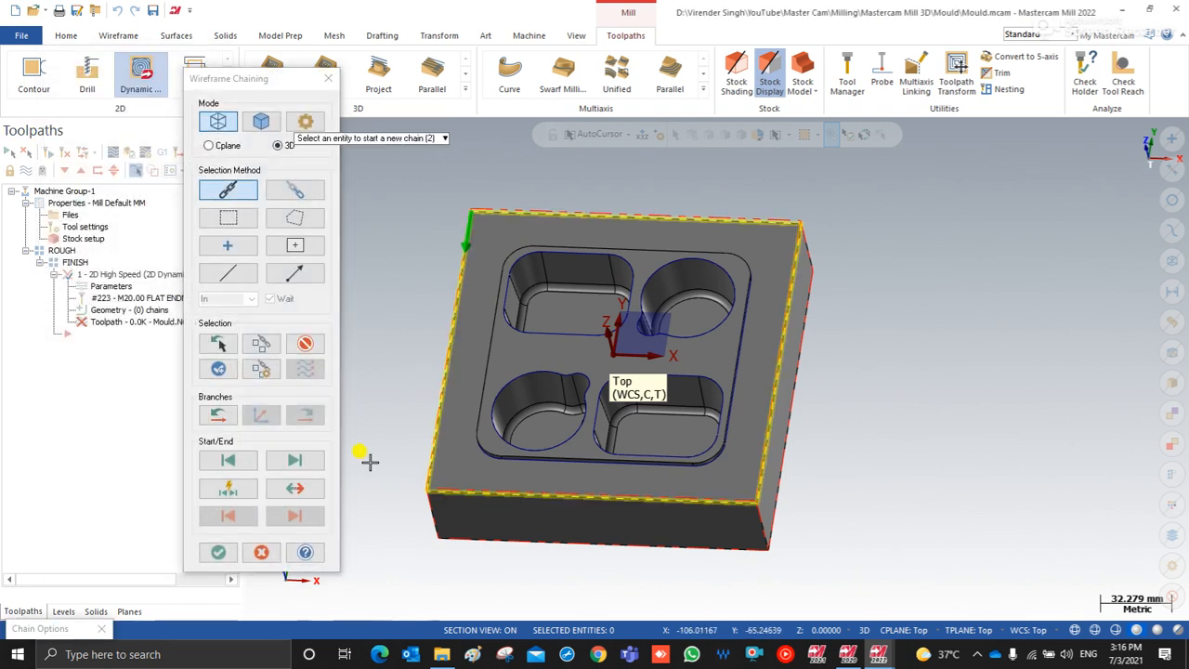
pyautogui.click(218, 552)
# Step: Chain the rounded outline surrounding the four pockets as the avoidance region and preview the chains
pyautogui.click(126, 284)
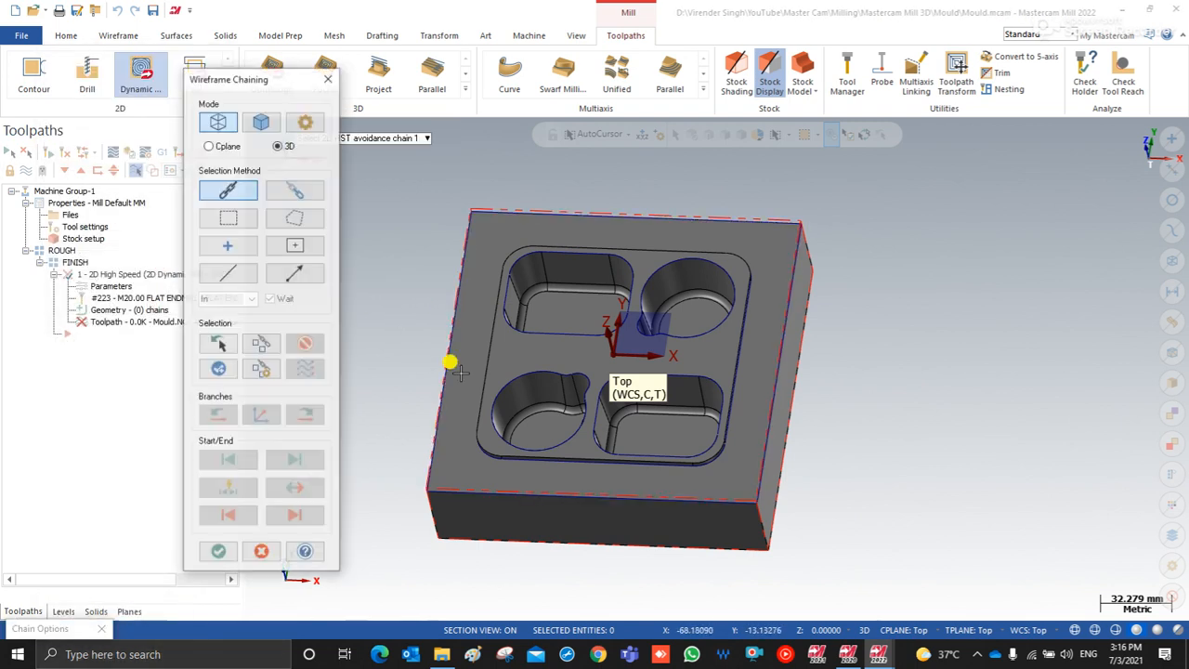
pyautogui.click(487, 448)
pyautogui.click(219, 552)
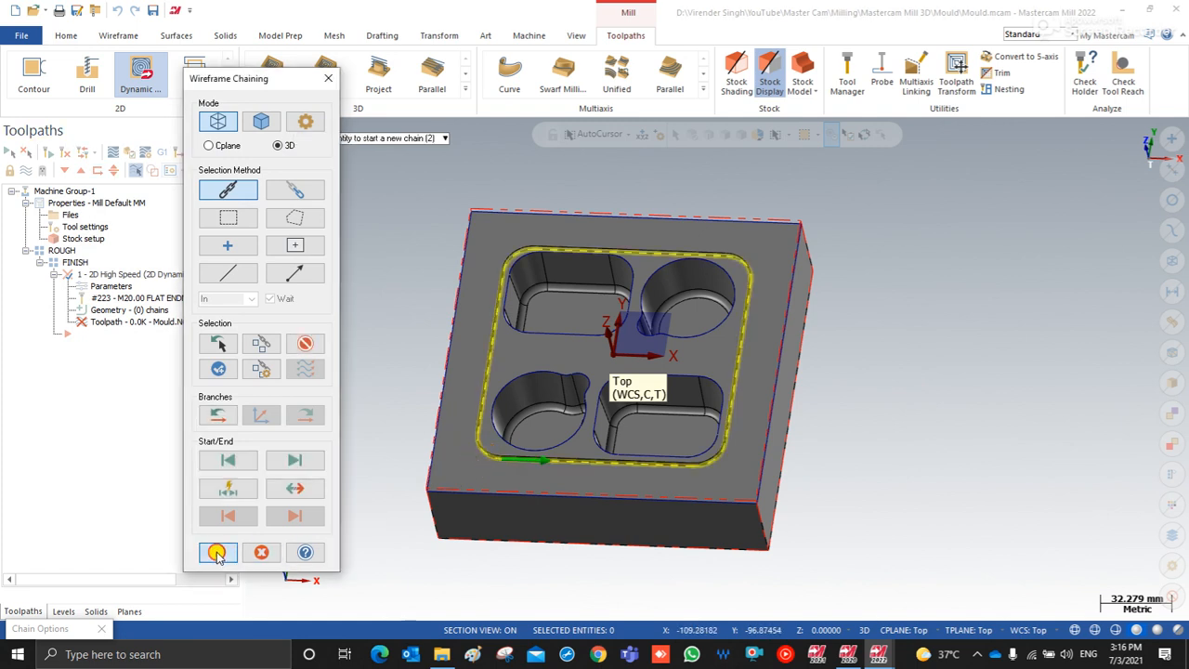
pyautogui.click(147, 470)
pyautogui.moveTo(265, 393)
pyautogui.mouseDown(button='middle')
pyautogui.moveTo(417, 380)
pyautogui.moveTo(316, 366)
pyautogui.moveTo(276, 406)
pyautogui.moveTo(449, 288)
pyautogui.mouseUp(button='middle')
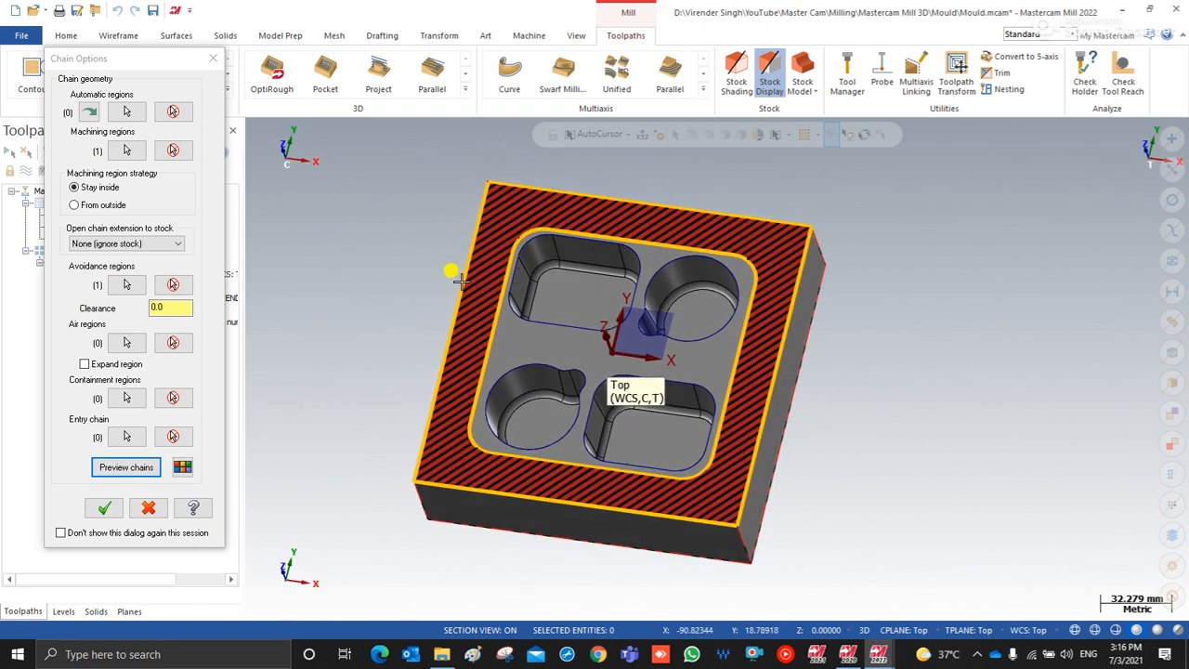
# Step: Set the machining region strategy to From outside, preview the resulting region and accept the chain options
pyautogui.click(96, 209)
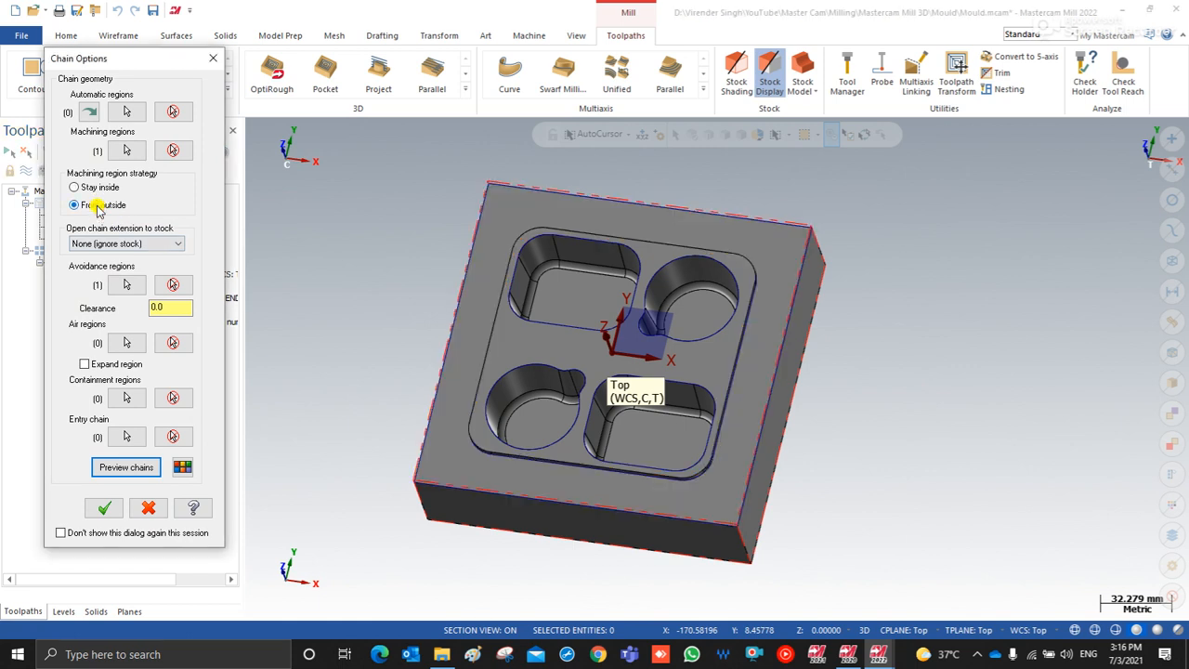
pyautogui.click(125, 467)
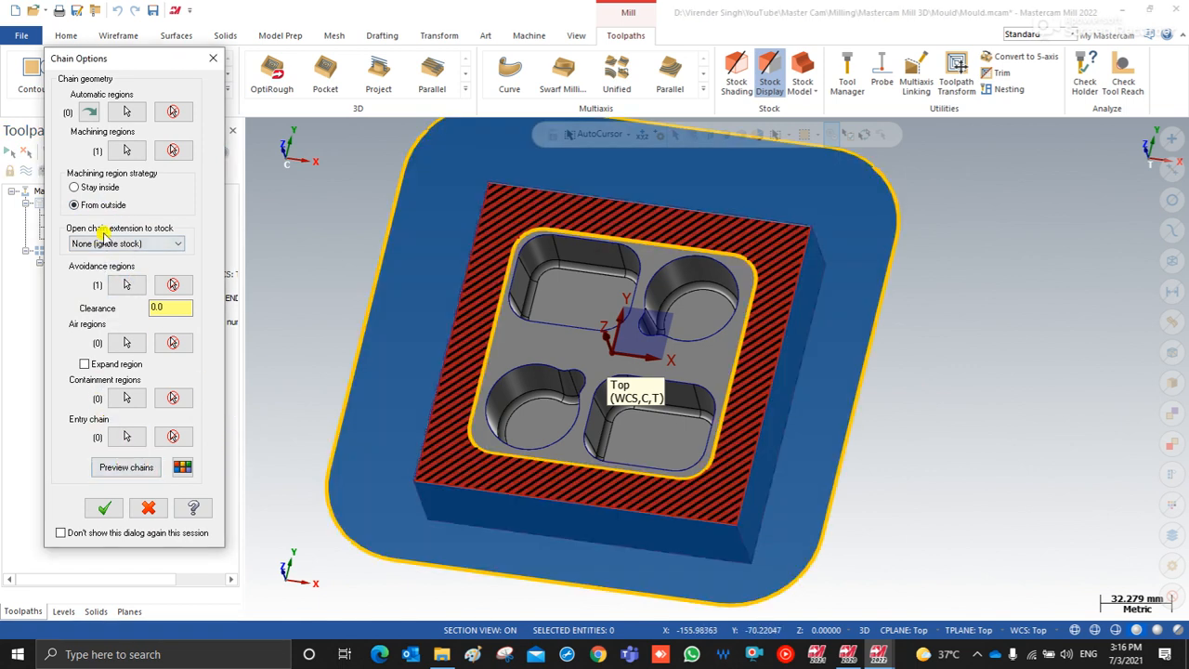
pyautogui.moveTo(517, 345); pyautogui.dragTo(695, 257, button='middle')
pyautogui.moveTo(453, 406); pyautogui.dragTo(371, 469, button='middle')
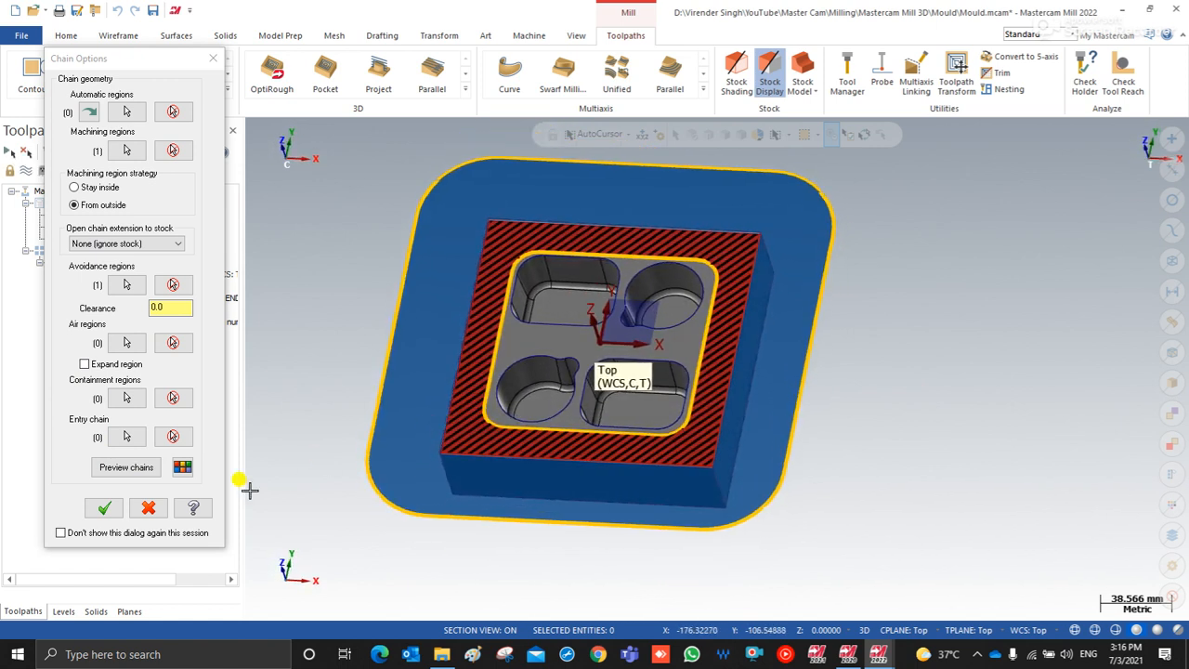
pyautogui.click(104, 507)
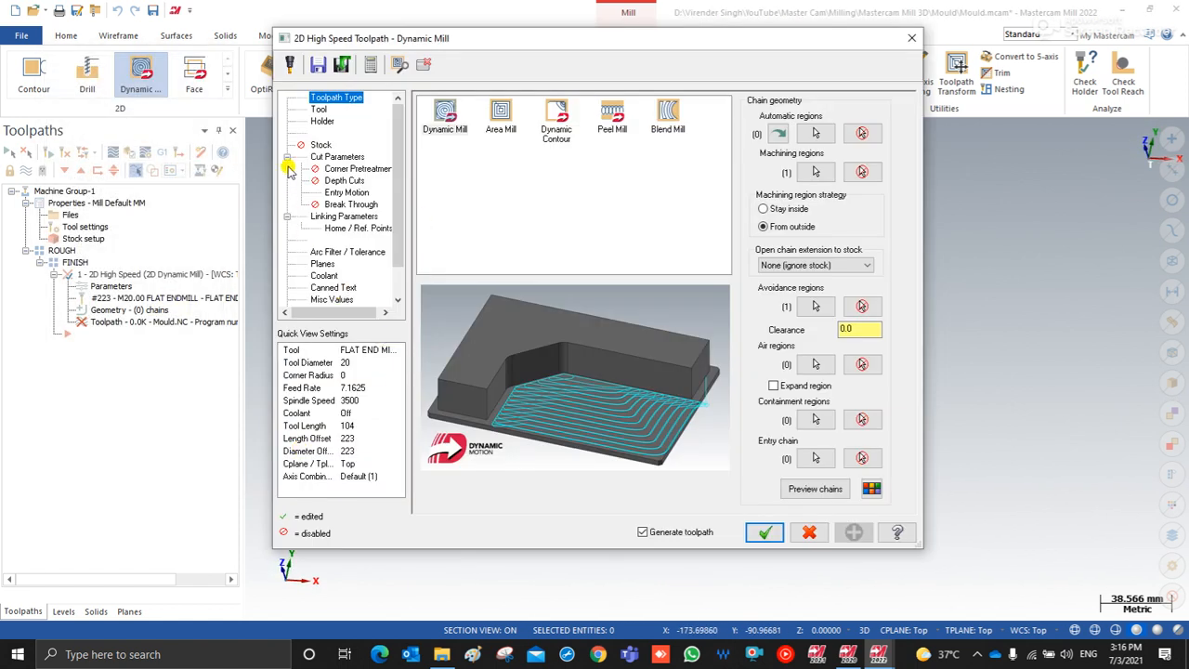
# Step: Check the 20 mm flat end mill, set the approach distance to 10 and set the stock to leave on walls and floors to 0
pyautogui.click(320, 109)
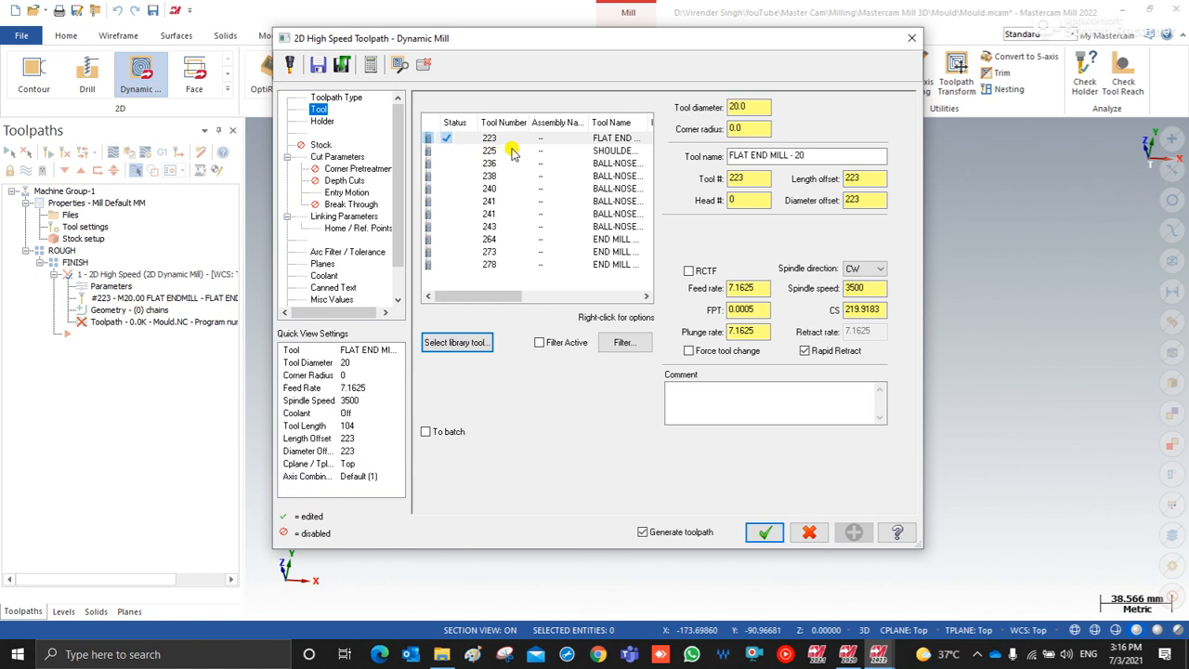
pyautogui.click(334, 156)
pyautogui.moveTo(537, 170); pyautogui.dragTo(489, 184)
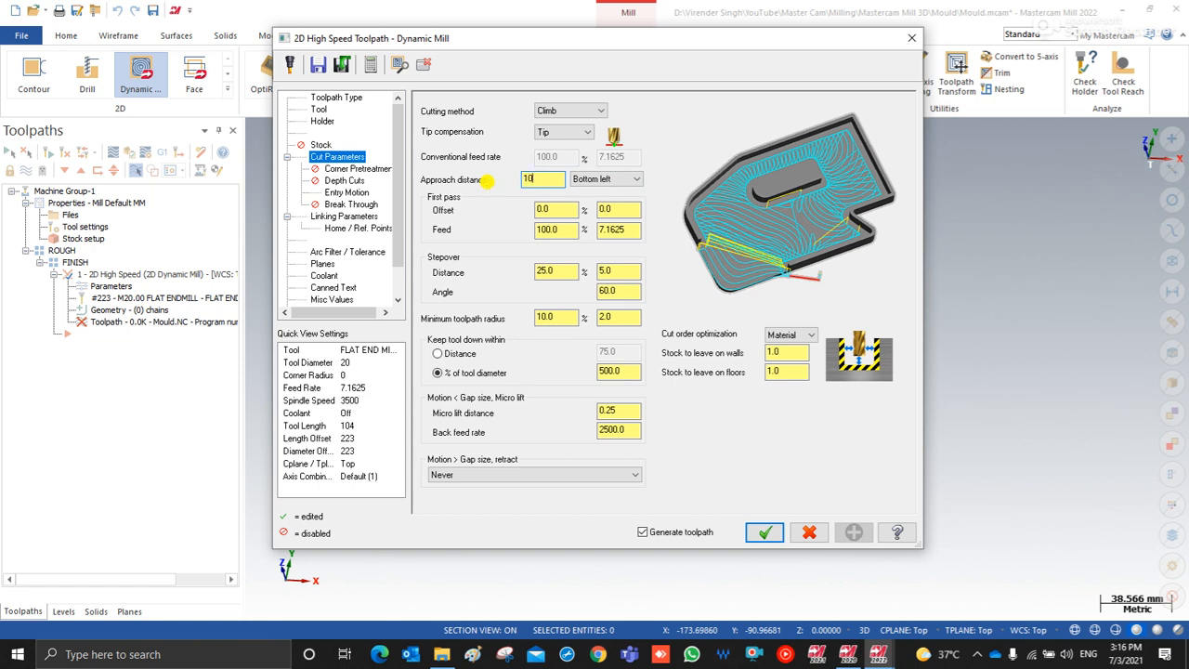
pyautogui.click(774, 351)
pyautogui.click(776, 372)
pyautogui.write('0')
# Step: Enable depth cuts with a step of 1 and review the corner pretreatment, entry motion and break through settings
pyautogui.click(345, 168)
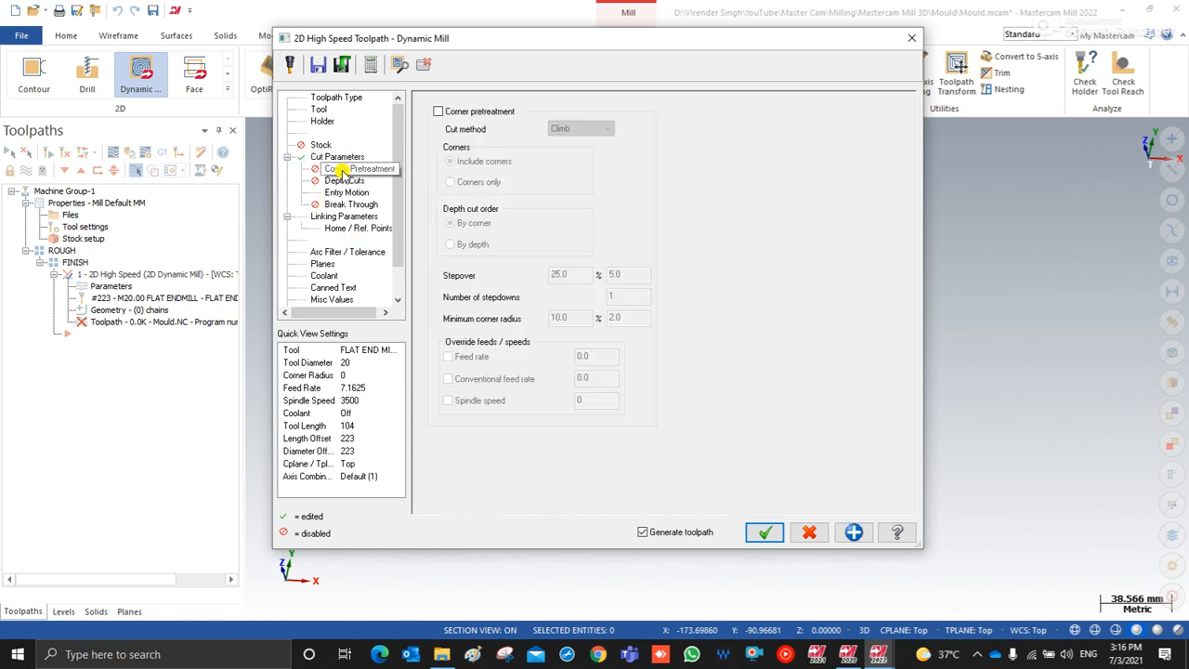
pyautogui.click(344, 180)
pyautogui.click(484, 105)
pyautogui.write('1')
pyautogui.click(347, 193)
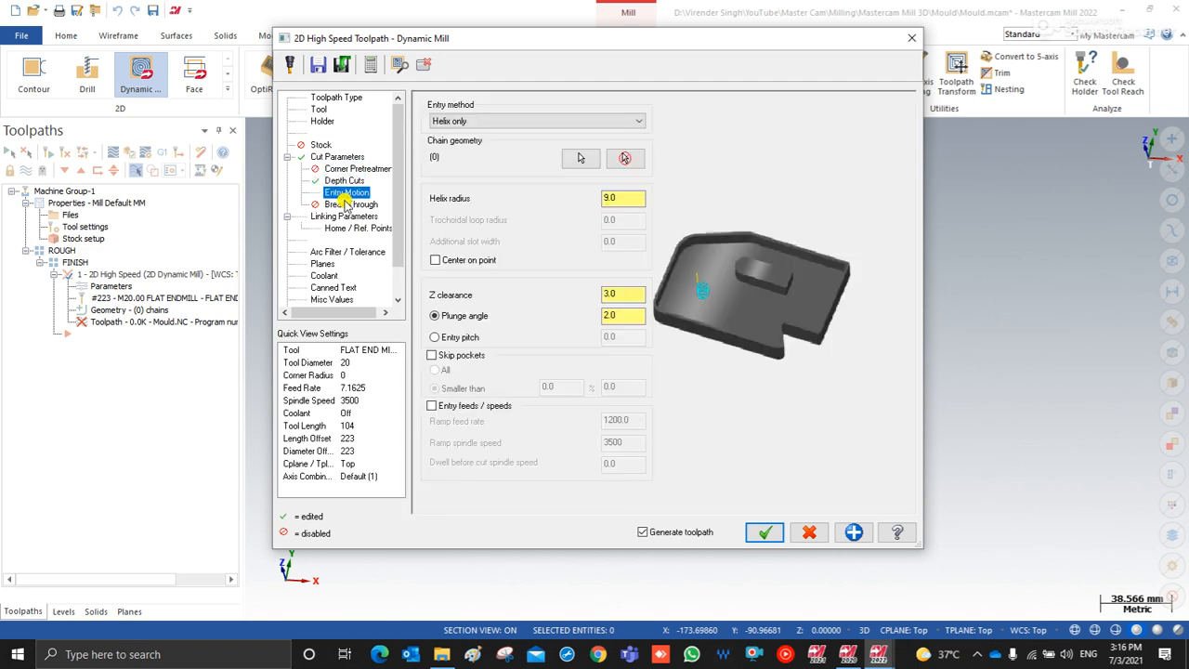
pyautogui.click(349, 205)
# Step: Enable a clearance of 20 and set the absolute depth to -2.5 by picking a point at the foot of the raised central area
pyautogui.click(344, 216)
pyautogui.click(572, 183)
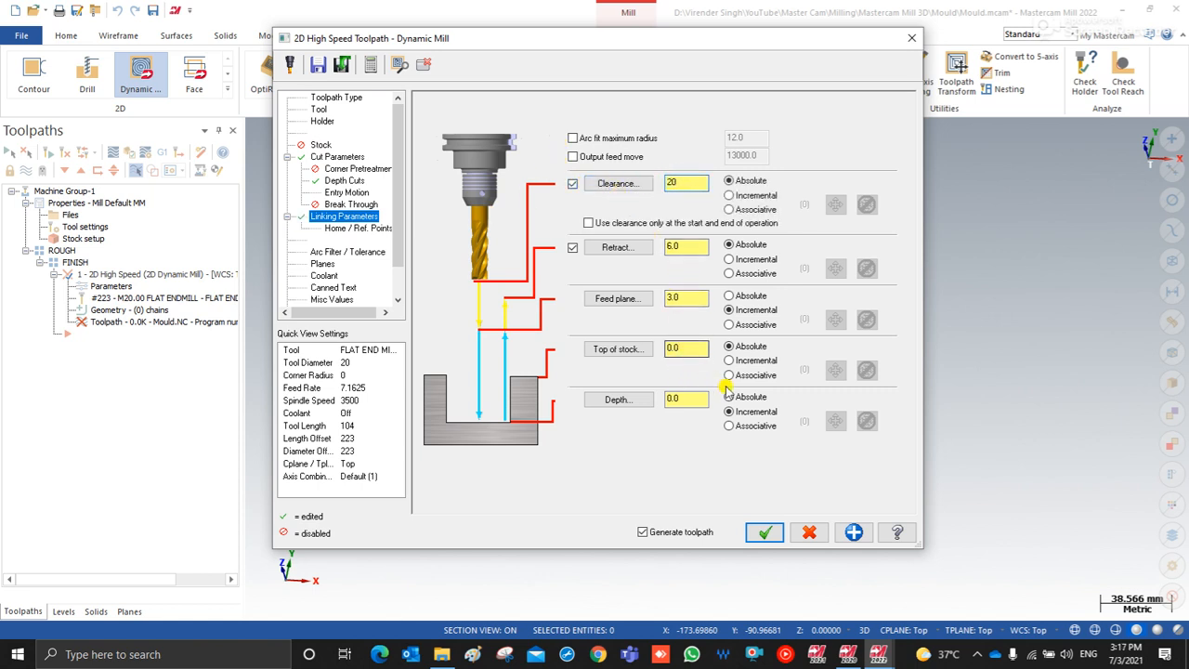
pyautogui.click(617, 398)
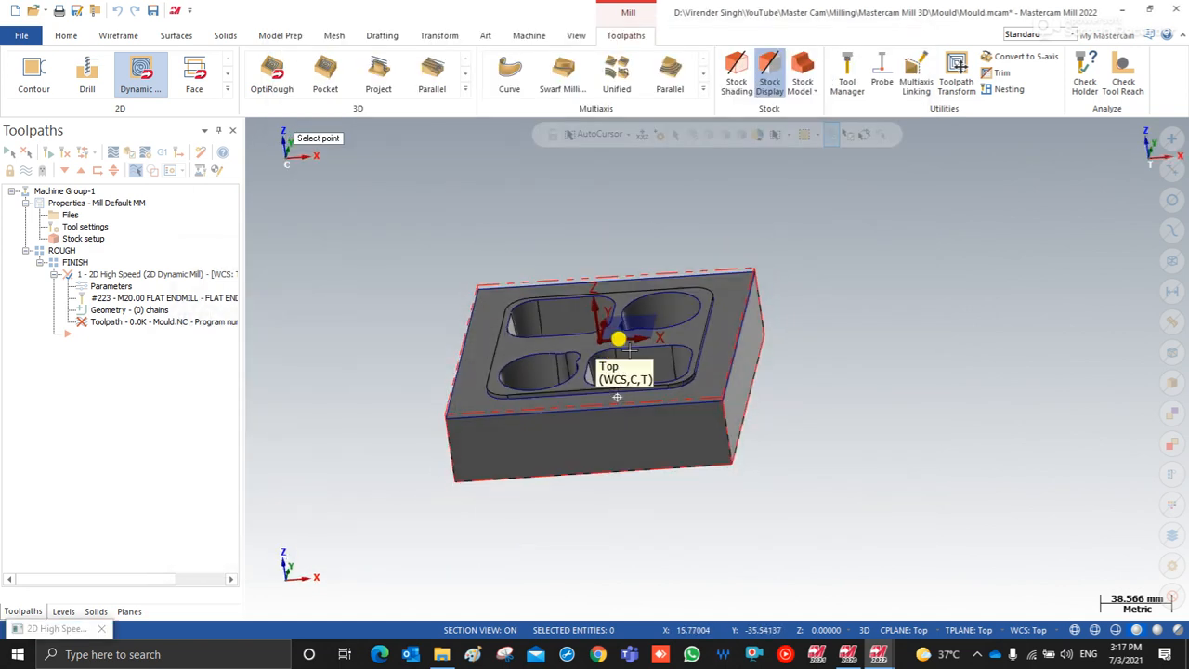
pyautogui.scroll(5, 517, 390)
pyautogui.click(491, 404)
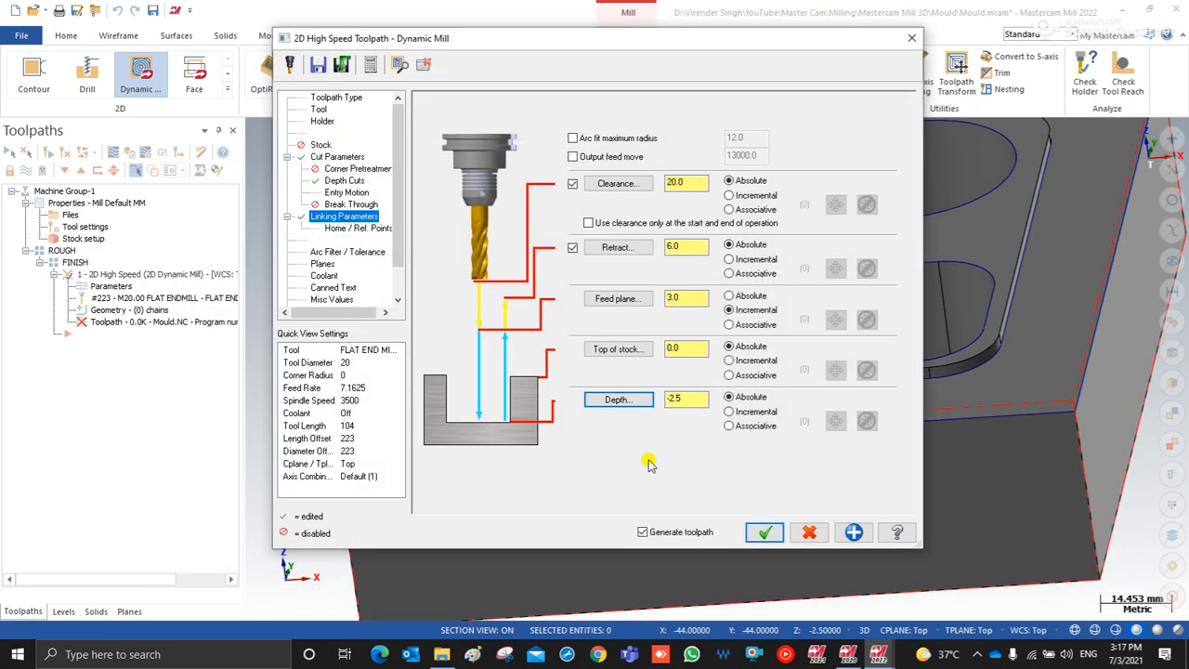
# Step: Generate the Dynamic Mill toolpath and examine its passes from several angles and in the top view
pyautogui.click(762, 532)
pyautogui.scroll(-4, 534, 426)
pyautogui.moveTo(538, 430); pyautogui.dragTo(414, 327, button='middle')
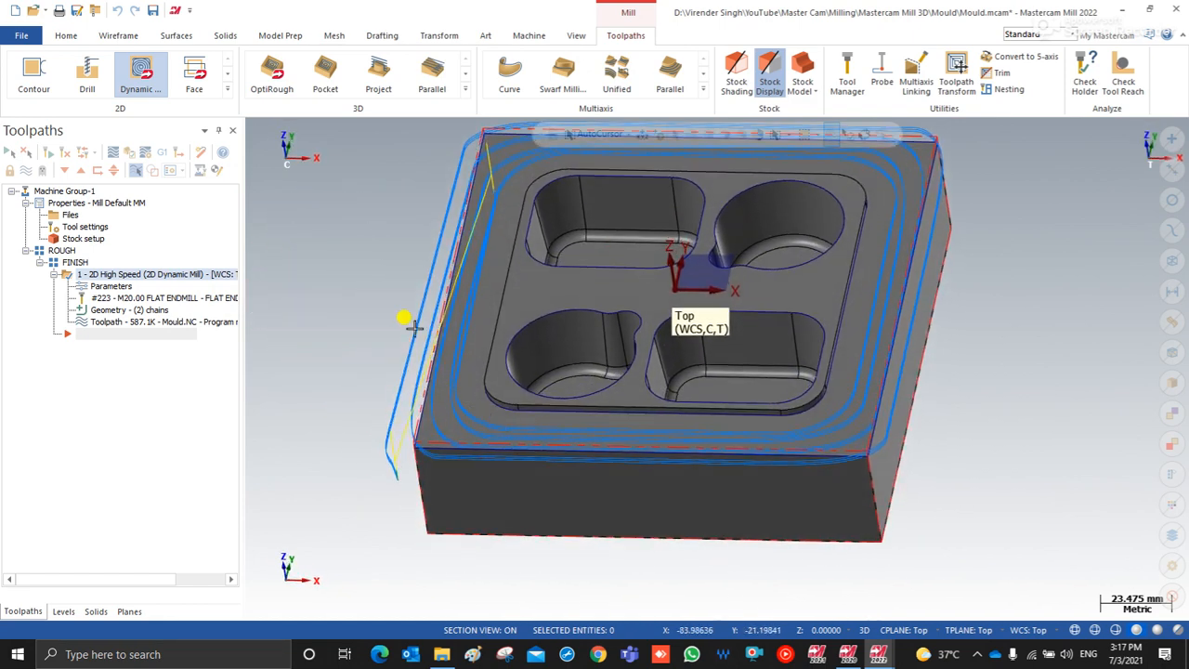
pyautogui.rightClick(383, 282)
pyautogui.click(440, 365)
pyautogui.rightClick(348, 279)
pyautogui.click(359, 340)
pyautogui.scroll(-2, 417, 314)
pyautogui.scroll(1, 583, 308)
pyautogui.moveTo(584, 309); pyautogui.dragTo(449, 285, button='middle')
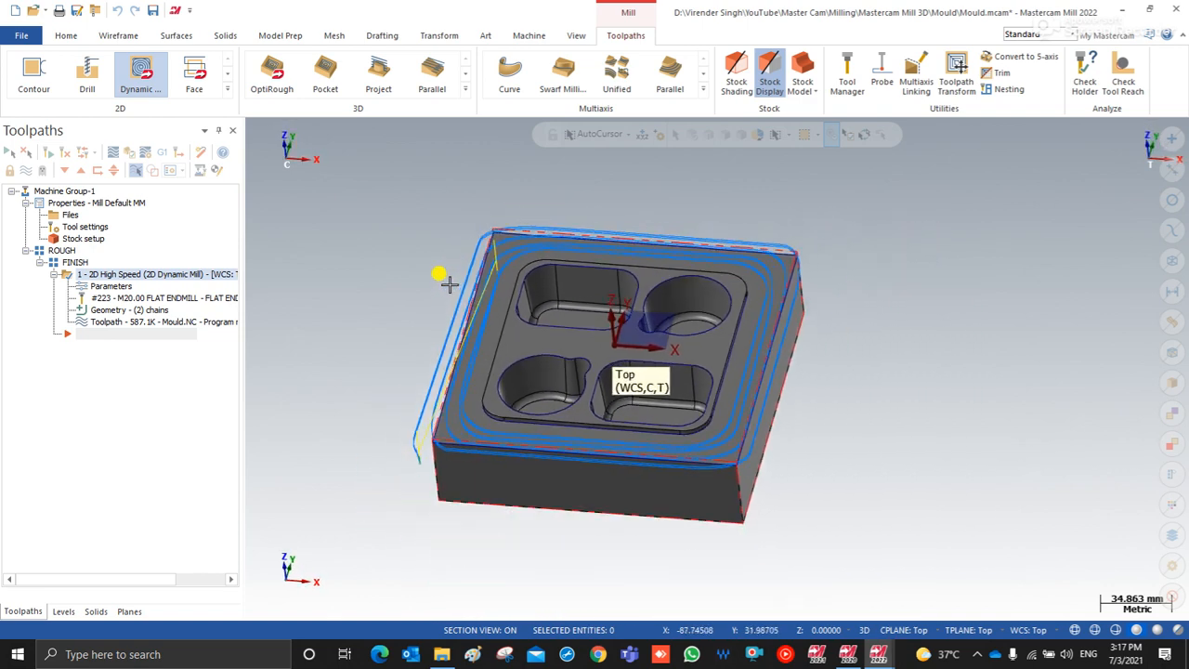
pyautogui.rightClick(417, 300)
pyautogui.click(425, 356)
pyautogui.scroll(-1, 381, 335)
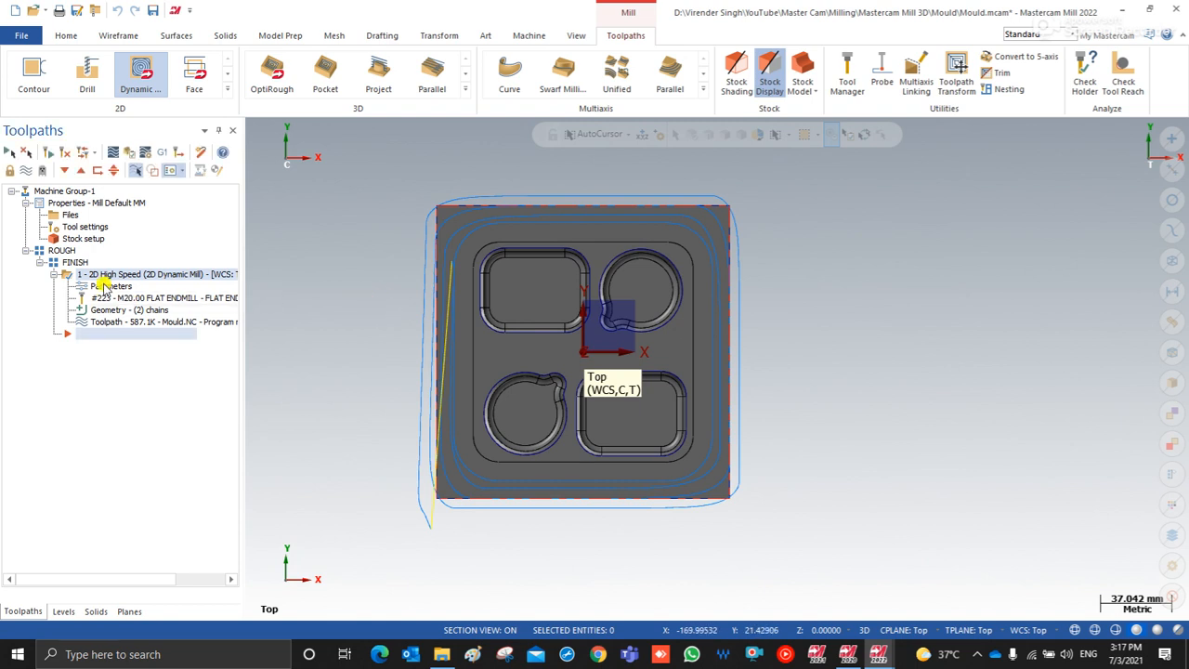
# Step: Place the Dynamic Mill operation directly in the ROUGH group and start a stock model named StocK Model with green colour 31
pyautogui.moveTo(61, 275); pyautogui.dragTo(64, 253)
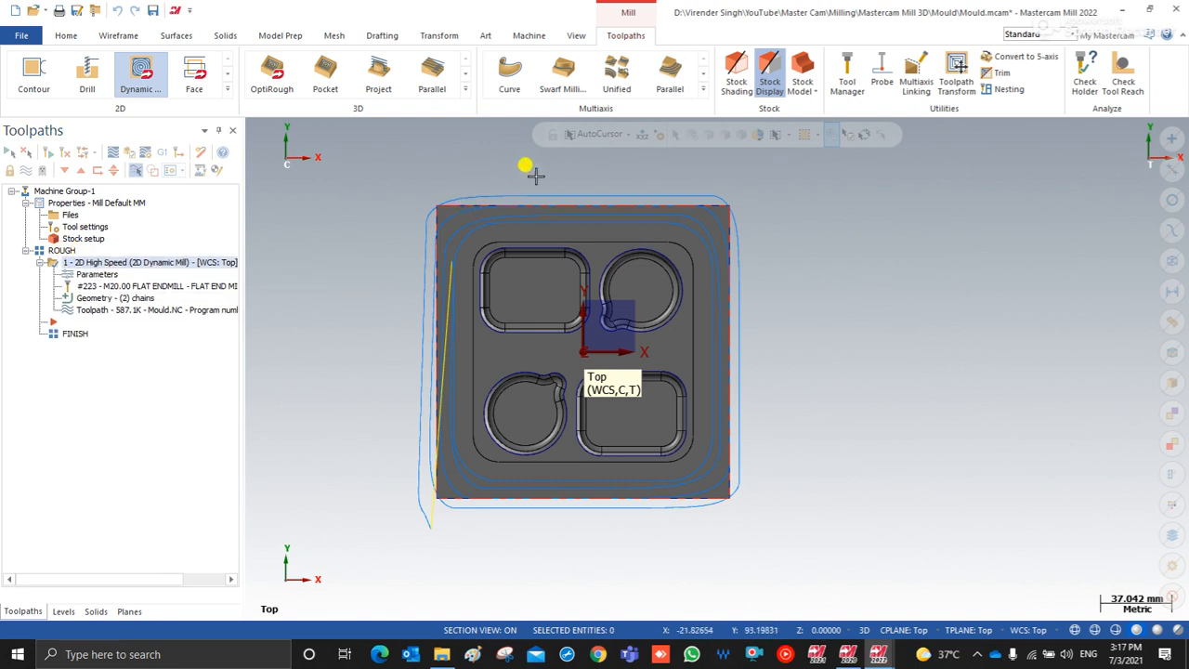
pyautogui.click(805, 67)
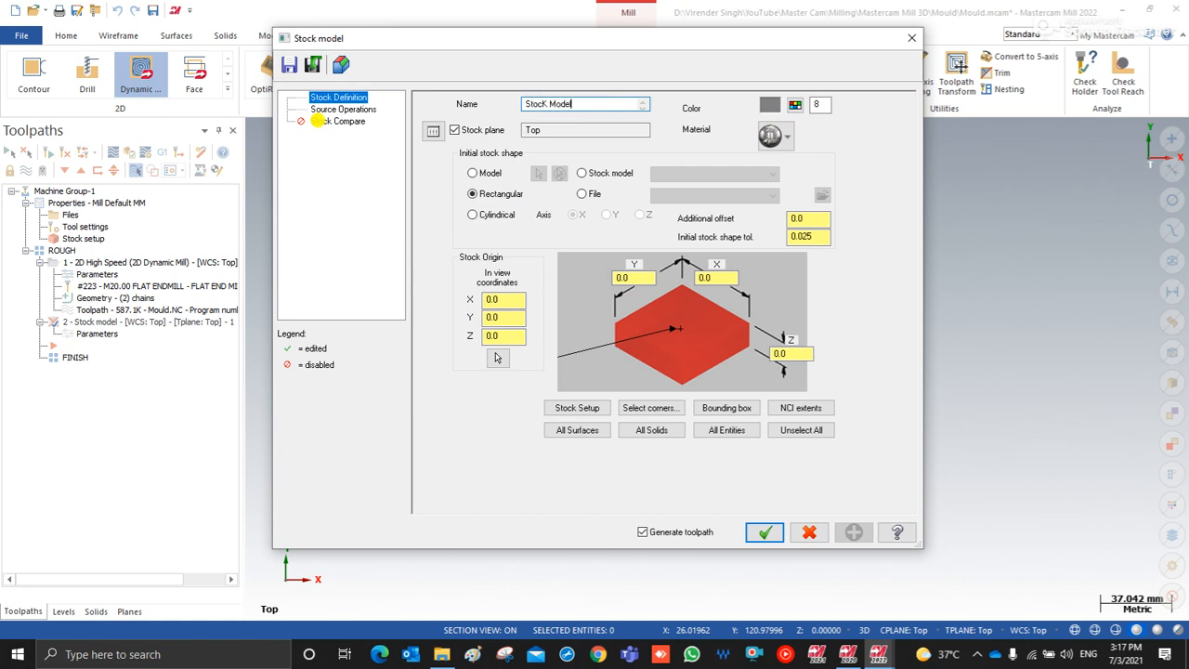
pyautogui.click(794, 104)
pyautogui.click(267, 272)
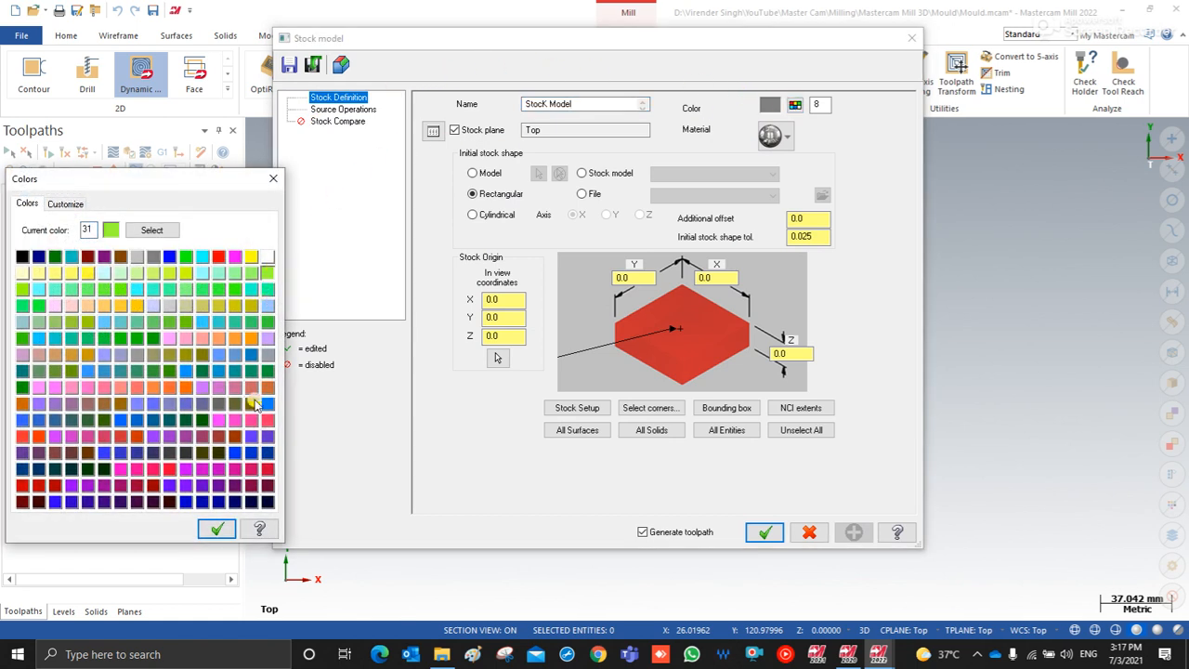
pyautogui.click(217, 529)
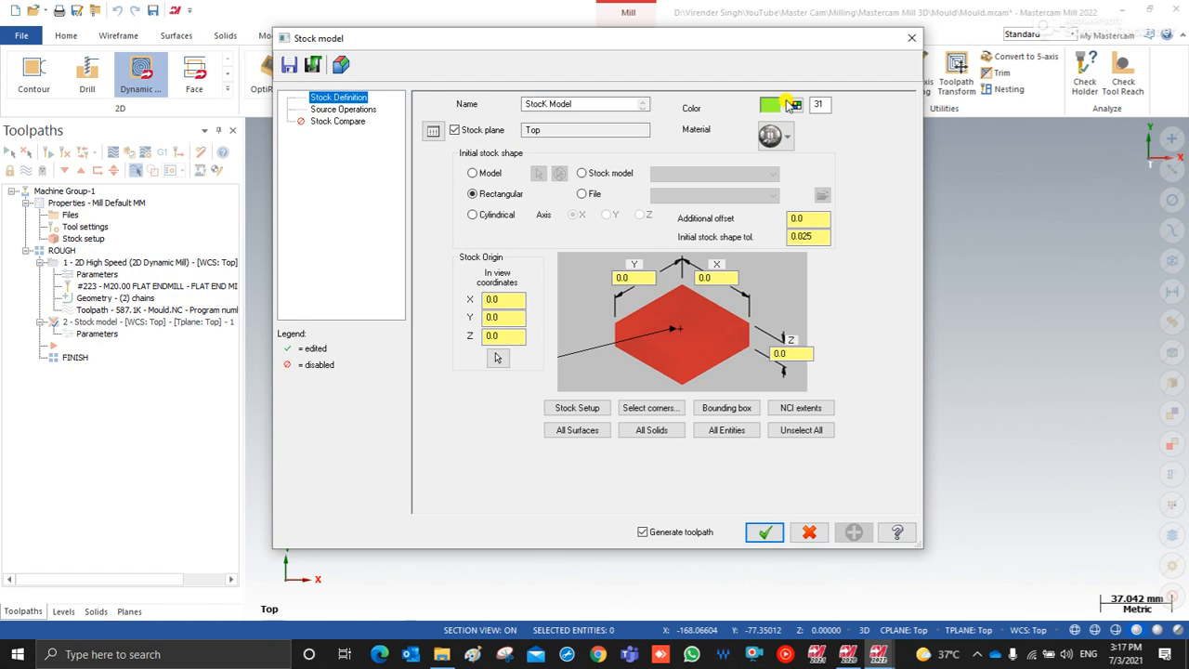
# Step: Size the rectangular stock from all entities, use the Dynamic Mill as source operation, and generate and inspect the stock model
pyautogui.click(726, 431)
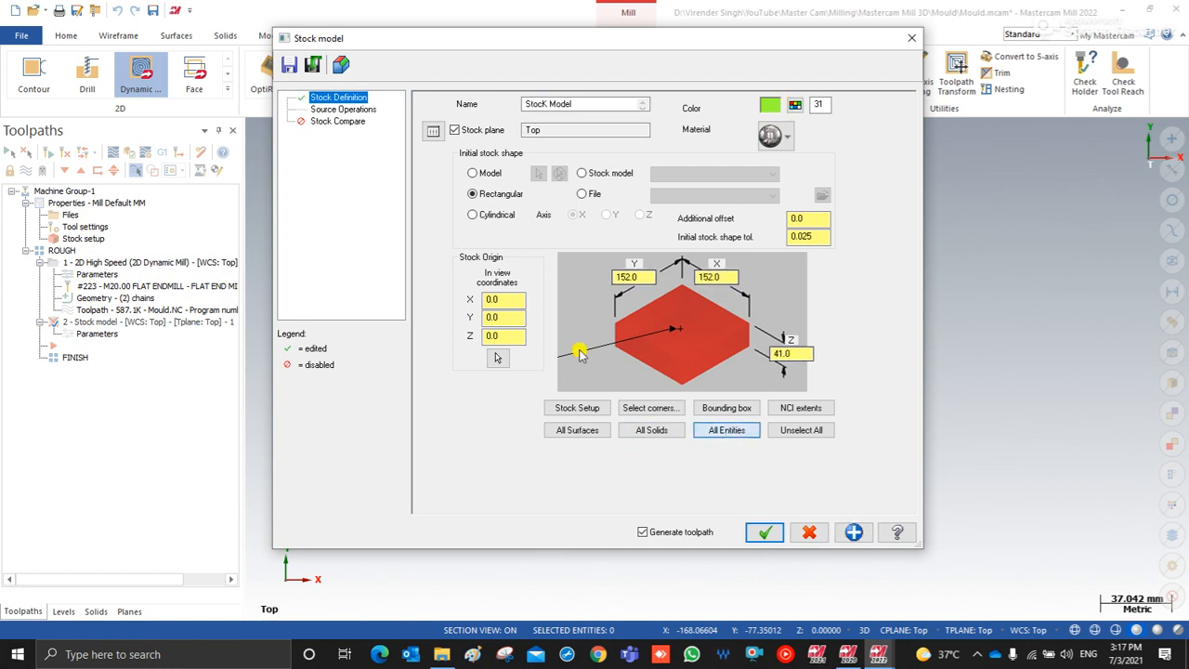
pyautogui.click(342, 109)
pyautogui.click(637, 195)
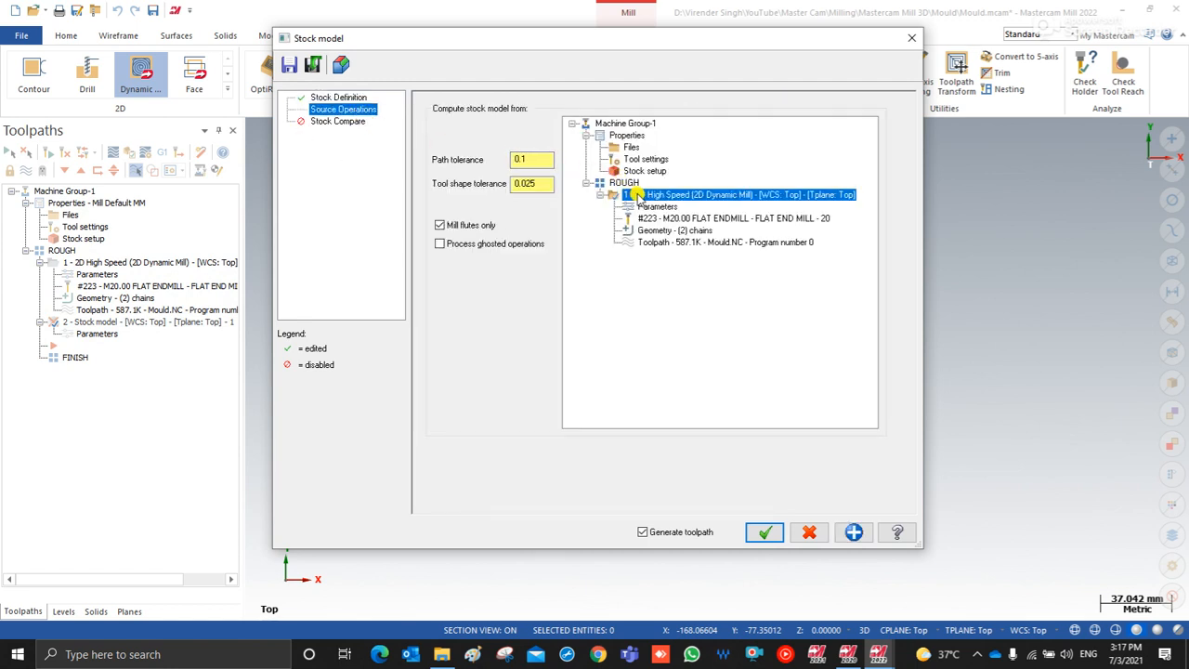
pyautogui.click(764, 531)
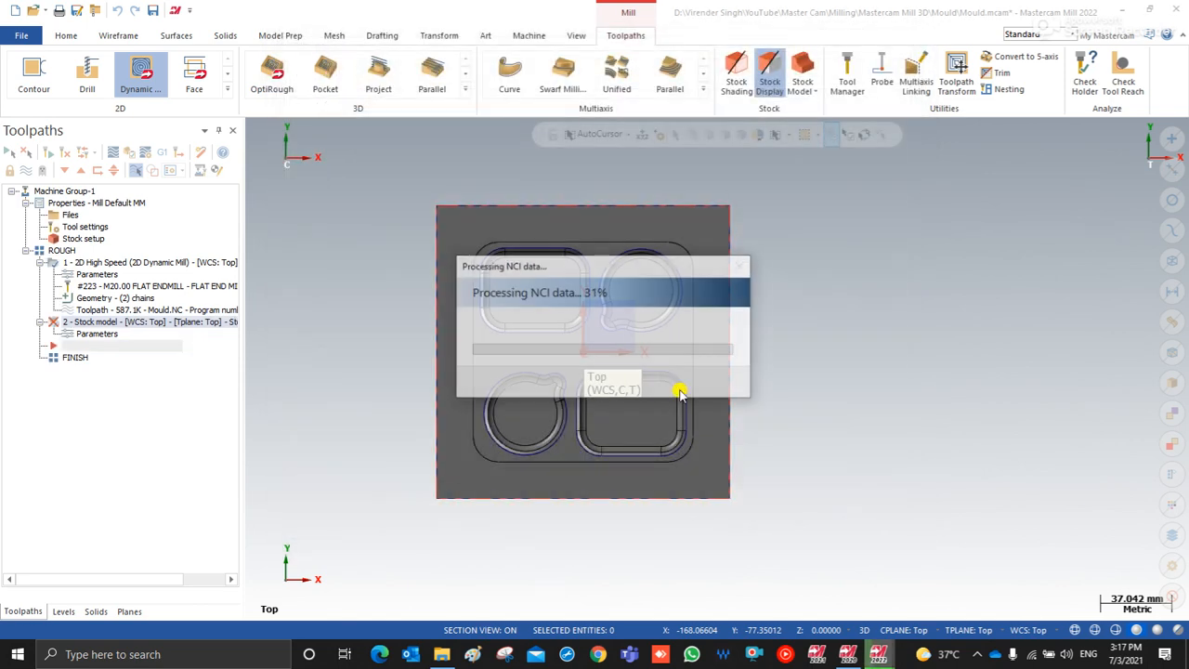
pyautogui.moveTo(520, 378); pyautogui.dragTo(401, 303, button='middle')
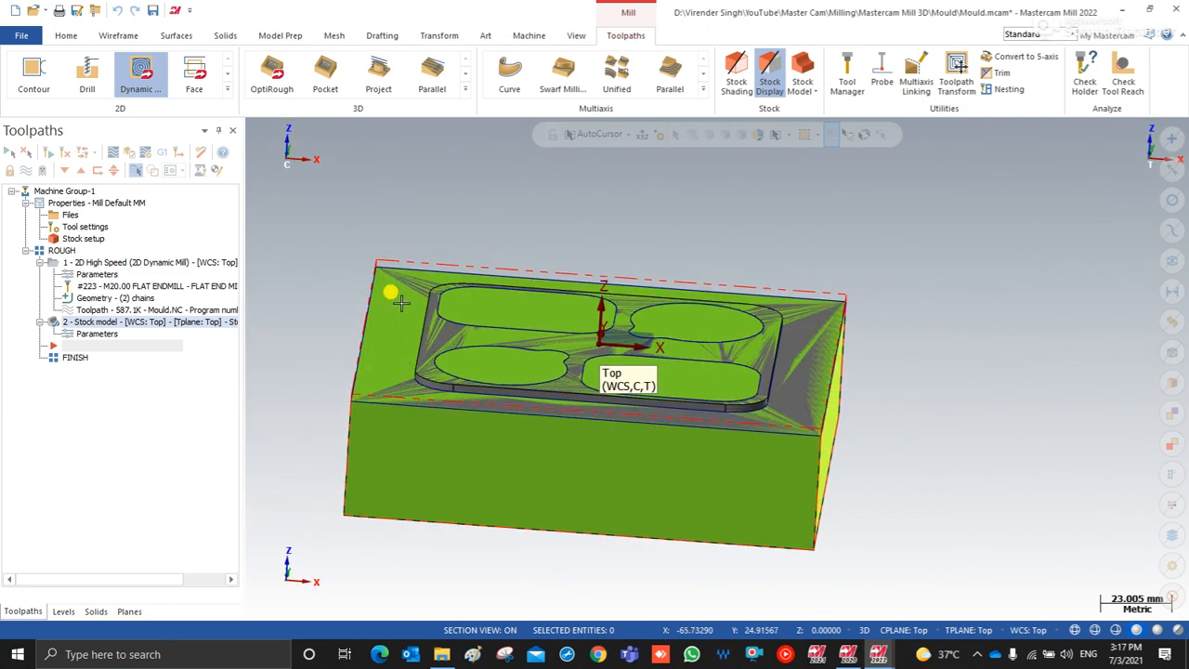
pyautogui.moveTo(706, 412); pyautogui.dragTo(753, 321, button='middle')
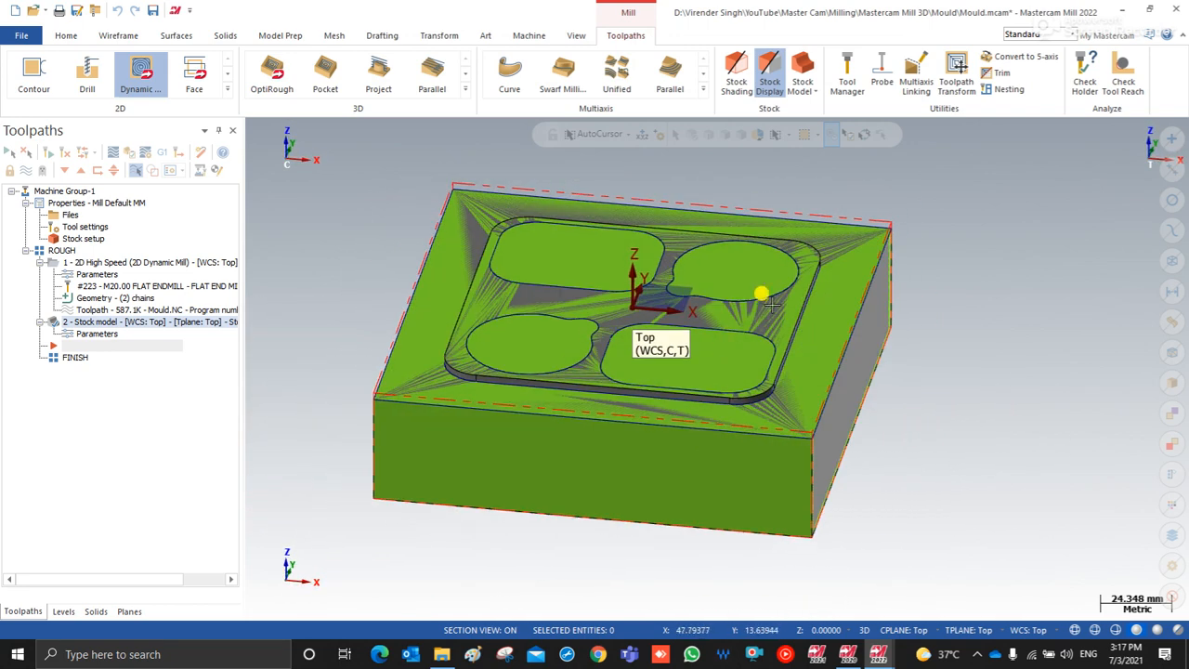
pyautogui.scroll(2, 784, 294)
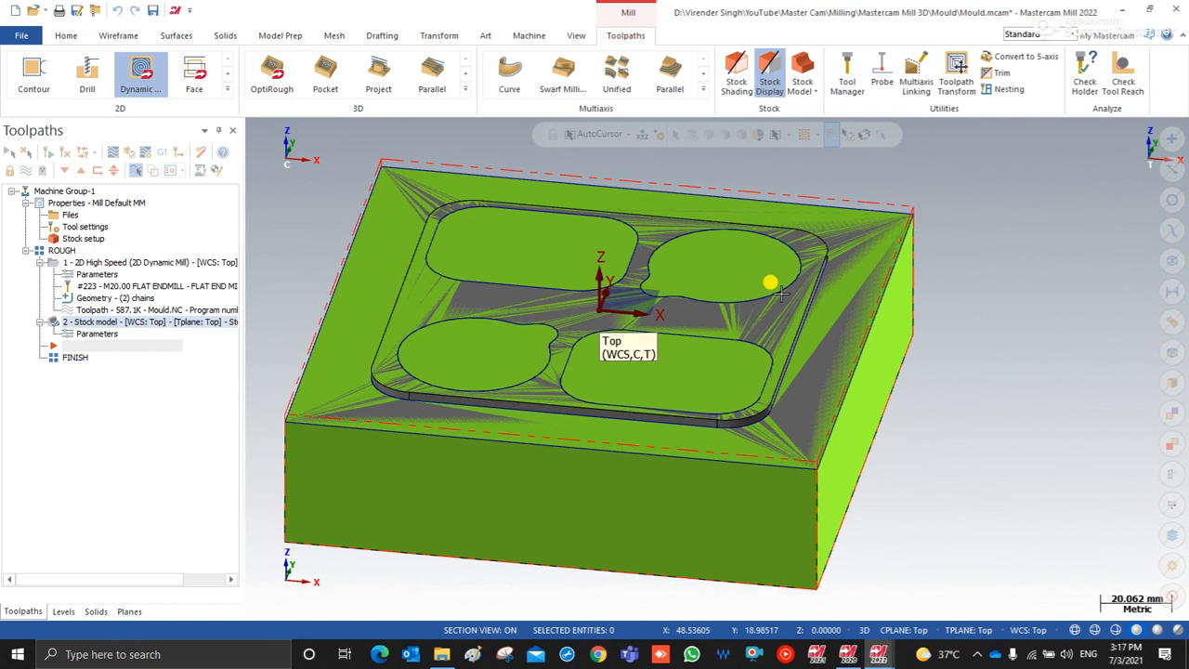
# Step: Start a 3D Area Roughing toolpath and select the whole mould solid as machining geometry
pyautogui.click(467, 90)
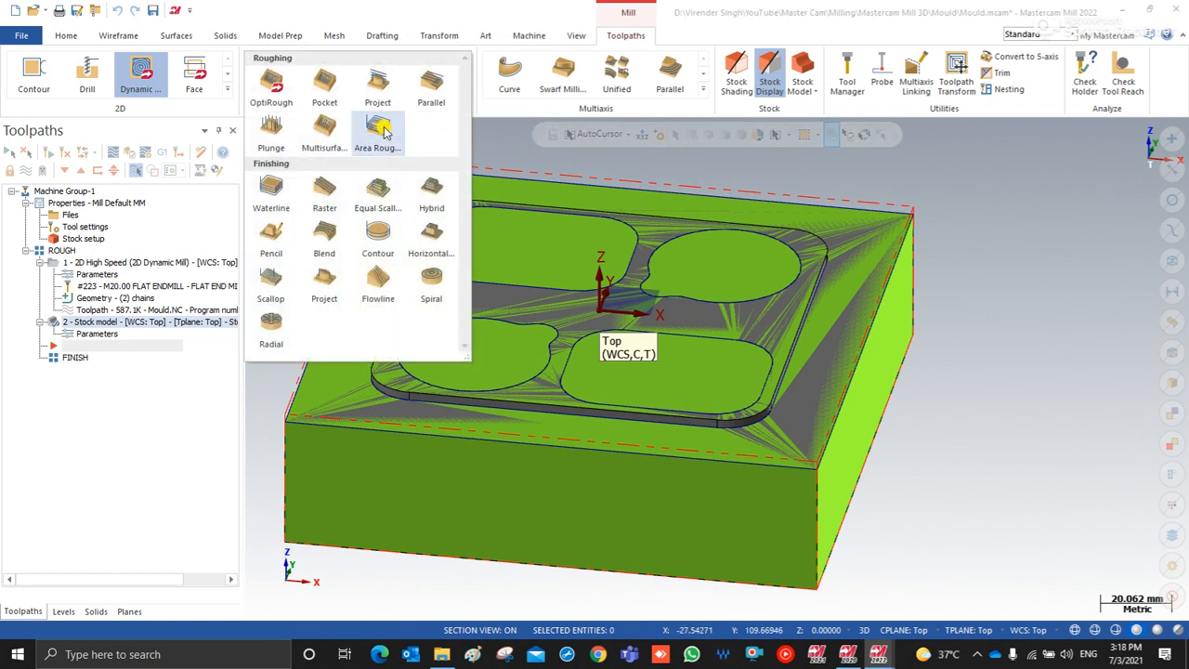
pyautogui.click(376, 135)
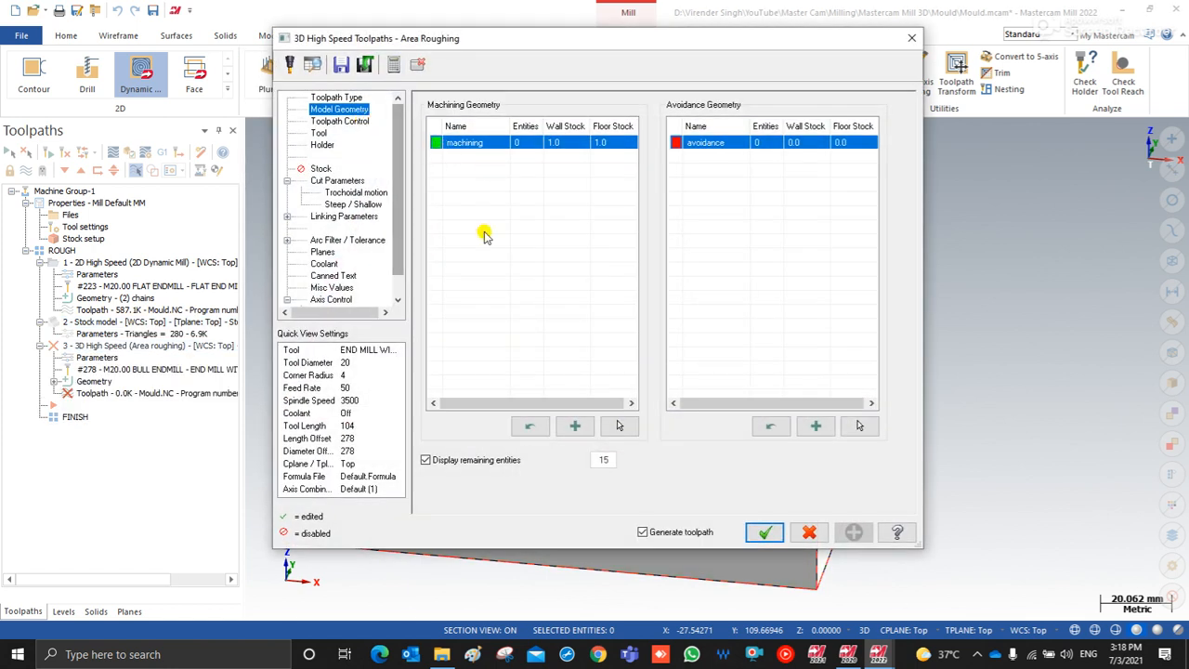
pyautogui.click(621, 428)
pyautogui.click(630, 430)
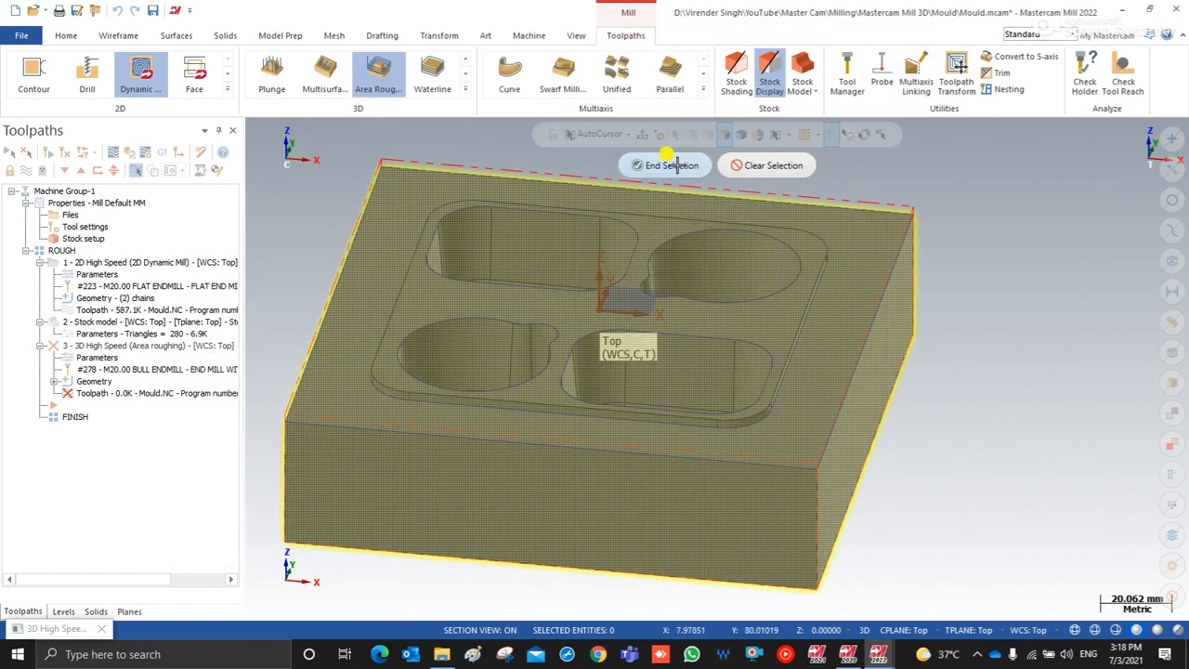
pyautogui.click(673, 166)
# Step: Set the wall stock and floor stock of the machining geometry to 0.2
pyautogui.click(561, 144)
pyautogui.write('0.2')
pyautogui.click(613, 144)
pyautogui.write('0.2')
pyautogui.click(596, 183)
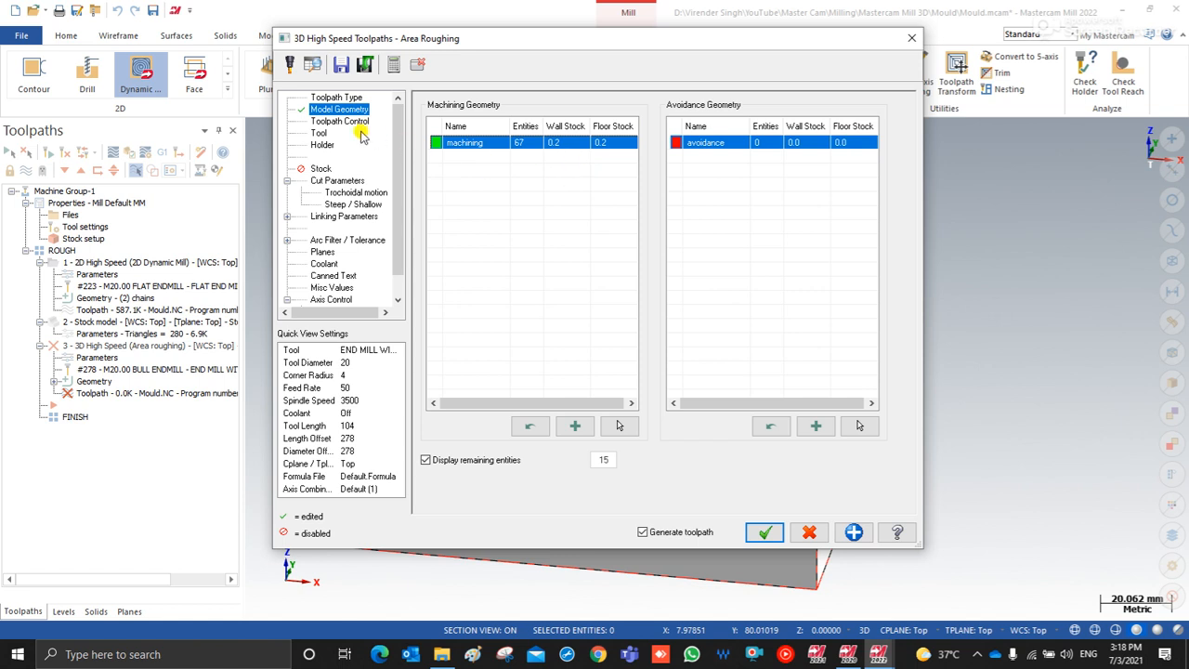
# Step: Compare the diameters and corner radii of the tools already listed for the Area Roughing operation
pyautogui.click(320, 132)
pyautogui.click(602, 239)
pyautogui.click(602, 226)
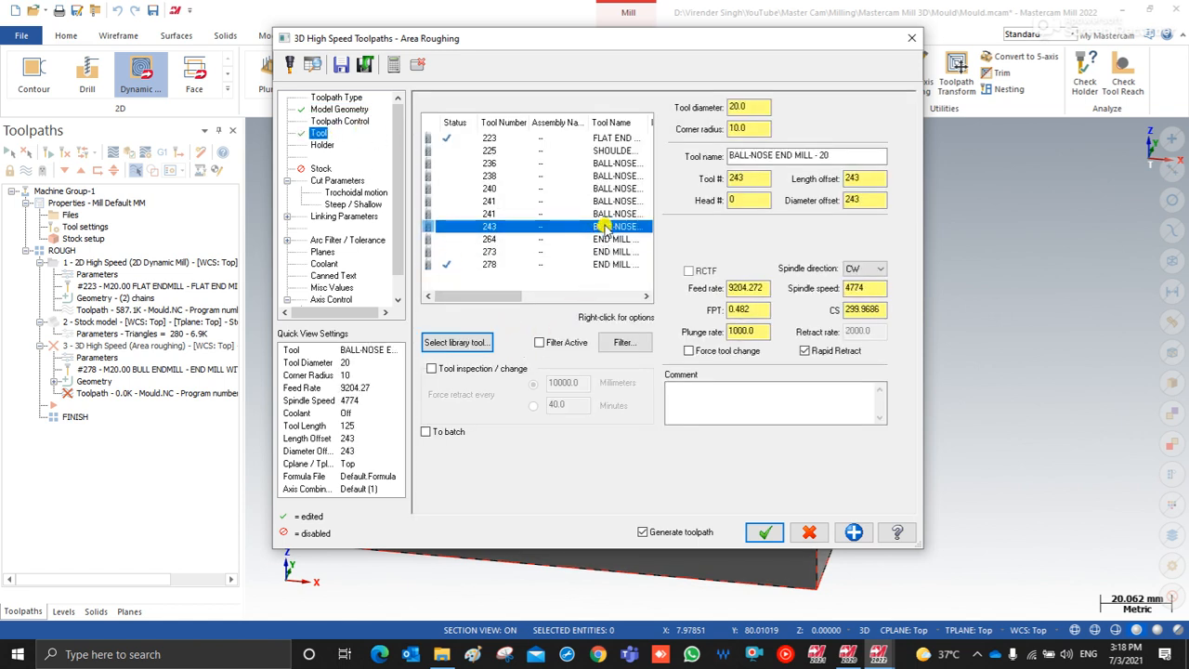
pyautogui.click(602, 214)
pyautogui.click(604, 201)
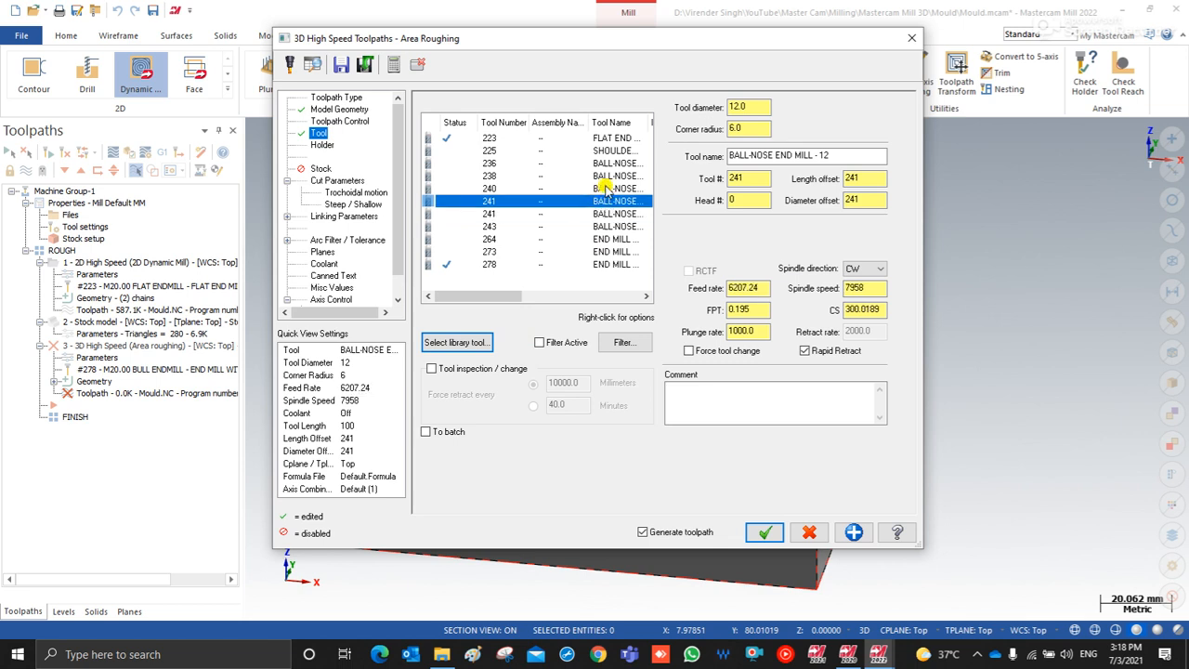
pyautogui.click(602, 150)
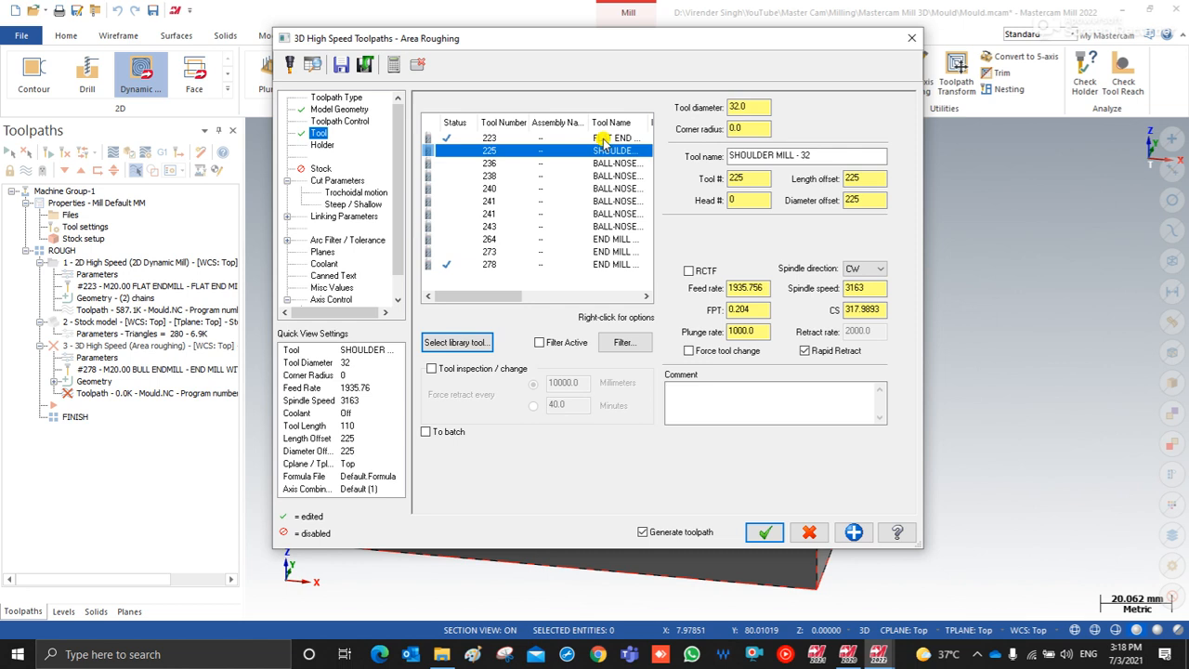
pyautogui.click(608, 264)
pyautogui.click(611, 251)
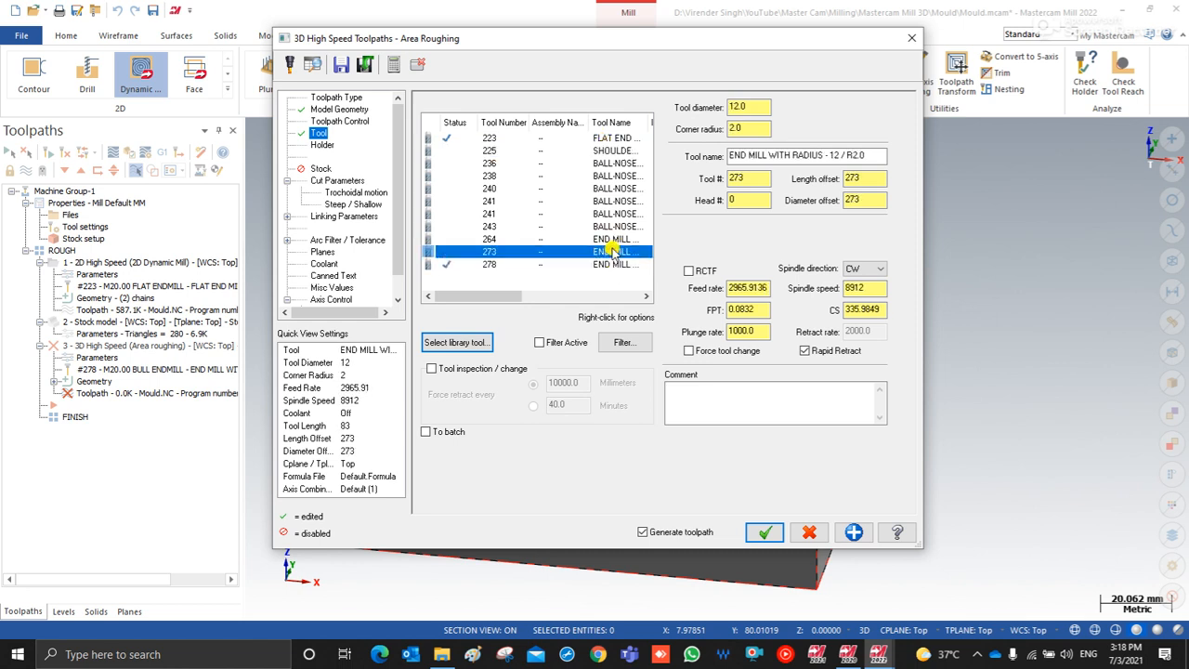
# Step: Filter the tool library for end mills with radius and assign the 16 mm R2.0 end mill
pyautogui.click(469, 342)
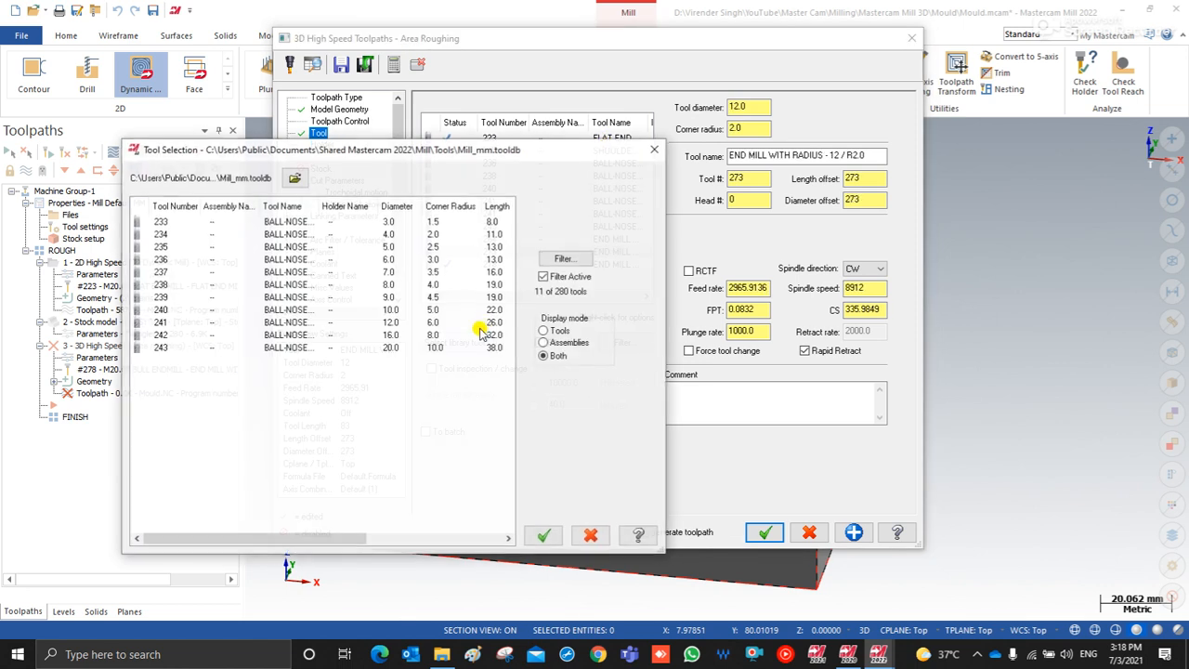
pyautogui.click(566, 259)
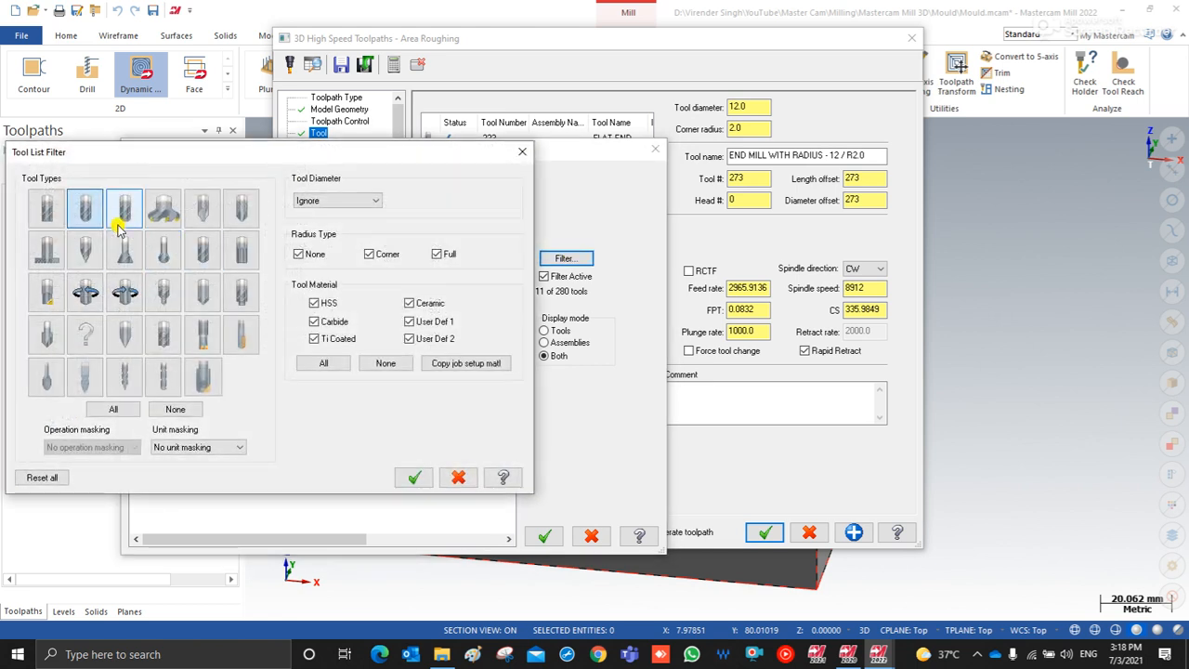
pyautogui.doubleClick(122, 210)
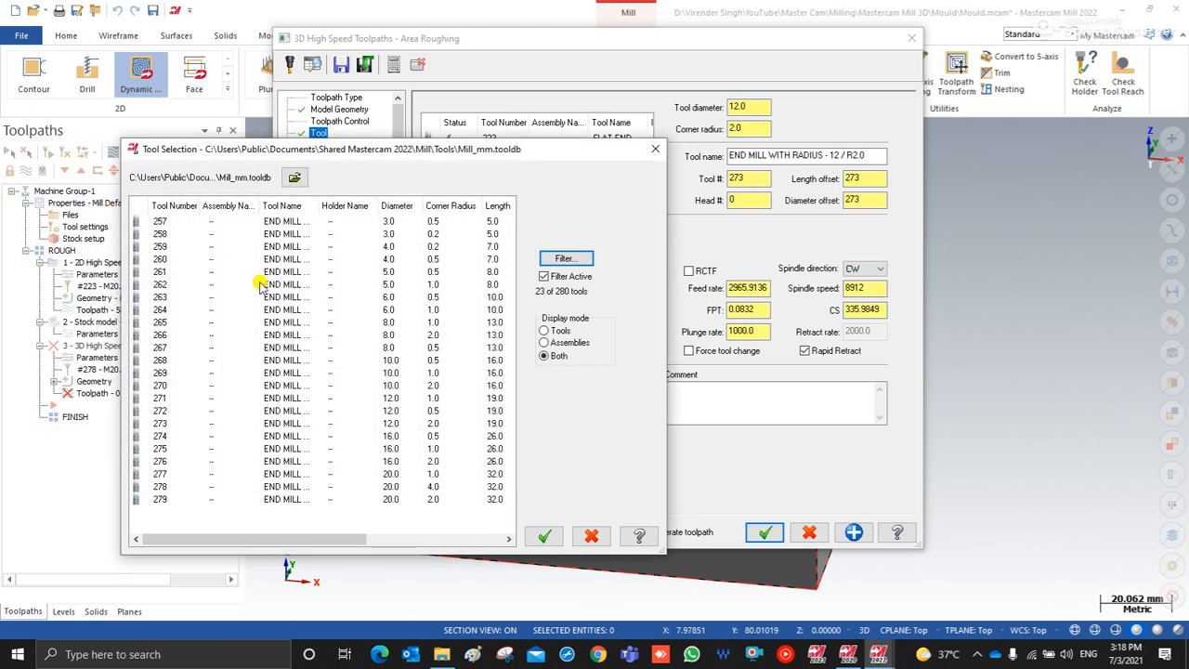
pyautogui.click(397, 449)
pyautogui.doubleClick(395, 461)
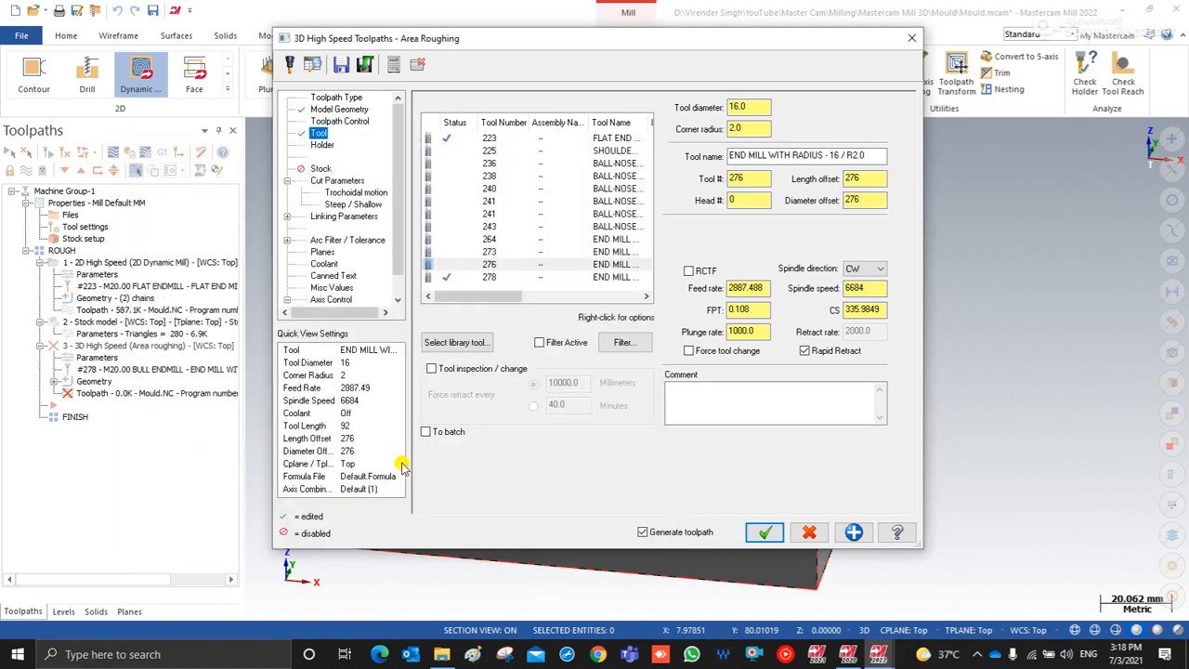
# Step: Enable rest material and compute the remaining stock from one other operation, the stock model
pyautogui.click(320, 169)
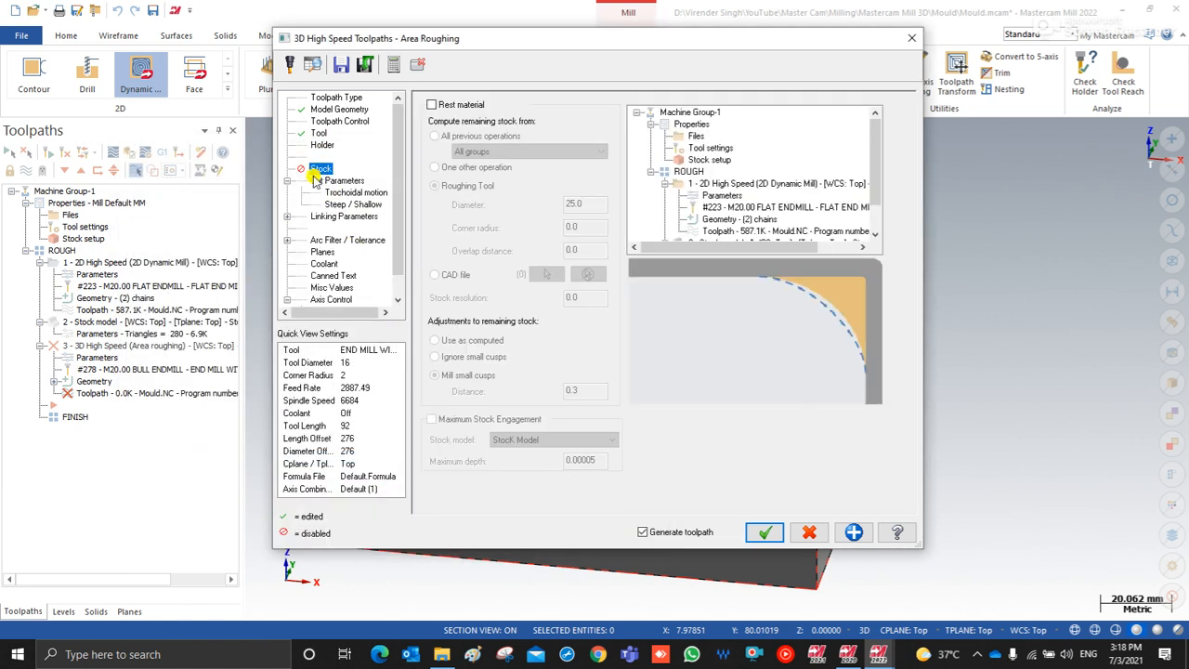
pyautogui.click(431, 104)
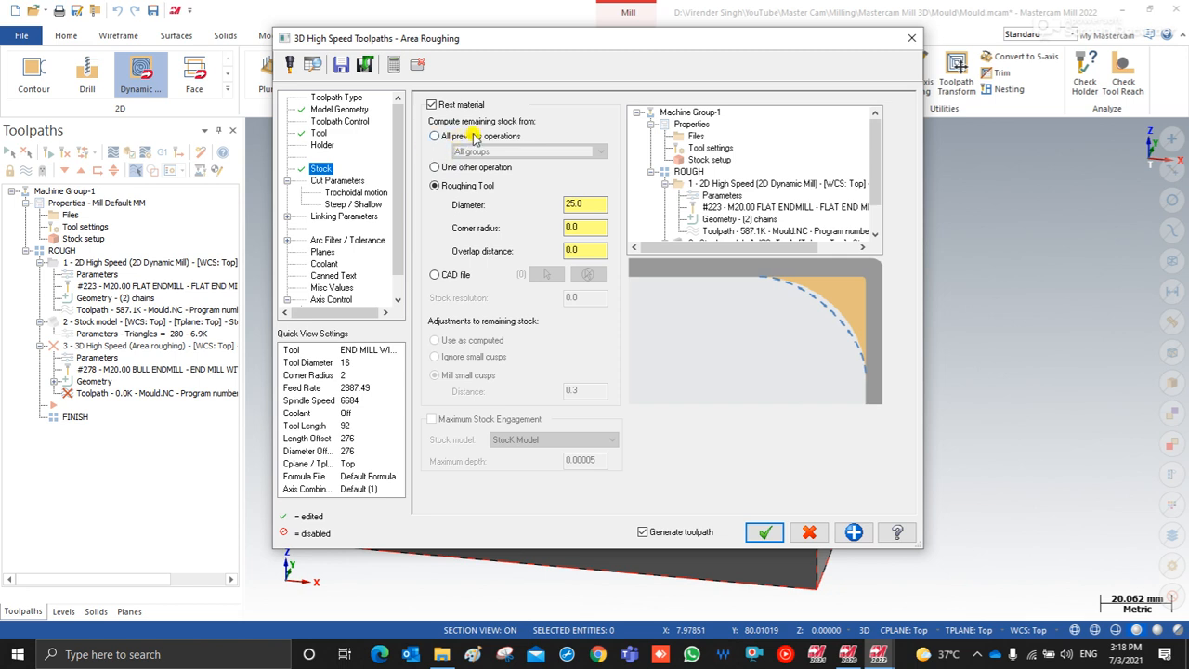
pyautogui.click(460, 169)
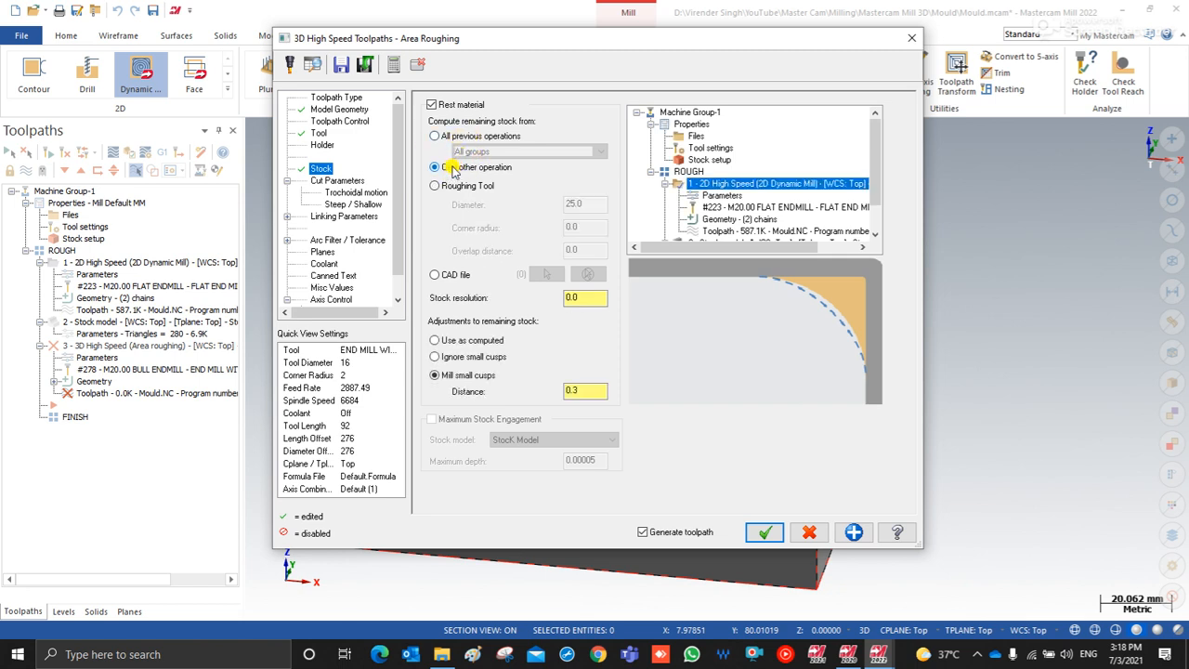
pyautogui.scroll(-1, 723, 195)
pyautogui.click(729, 207)
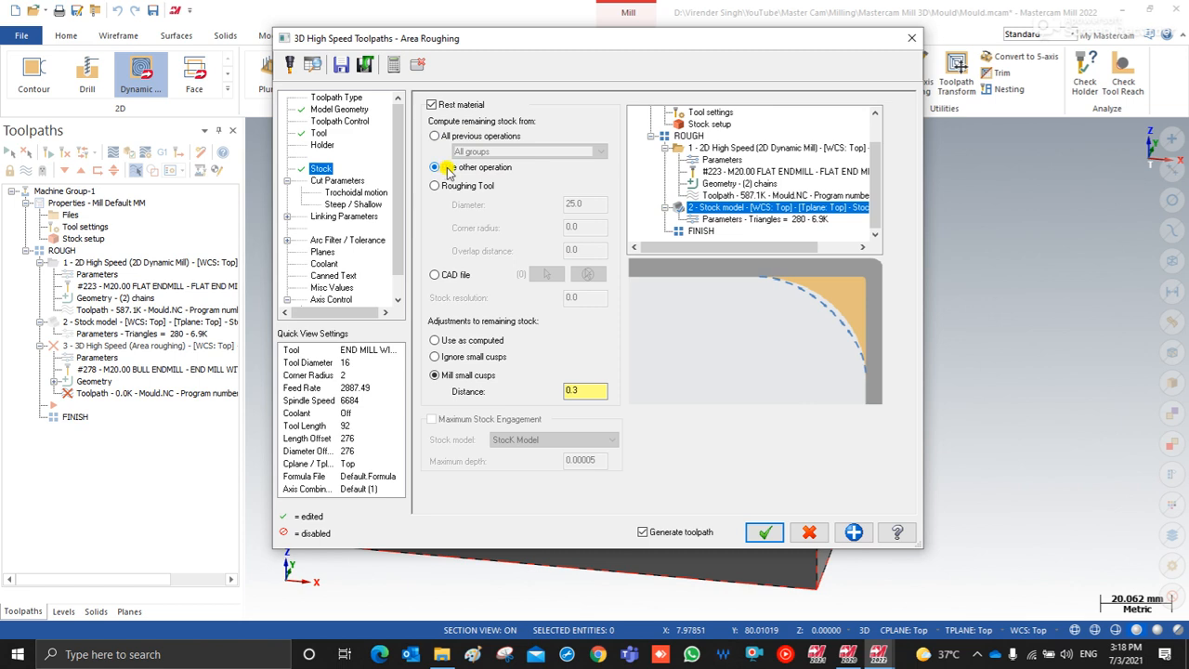
# Step: Adjust the remaining stock to ignore small cusps with a distance of 0.3
pyautogui.click(440, 359)
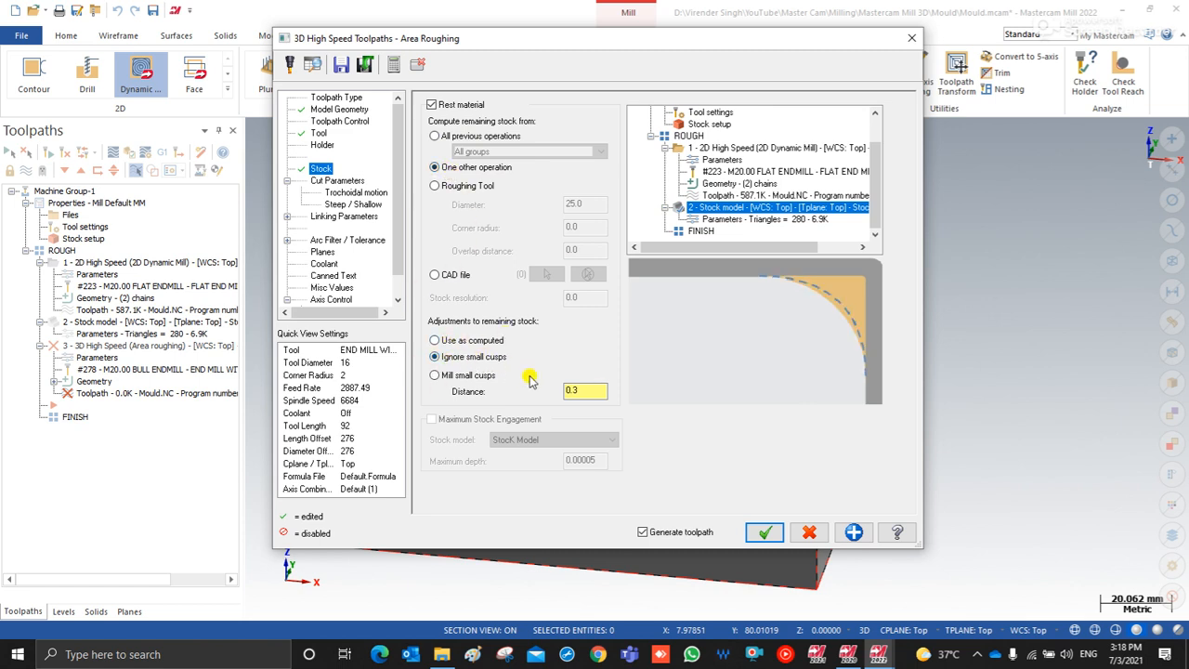
pyautogui.doubleClick(572, 390)
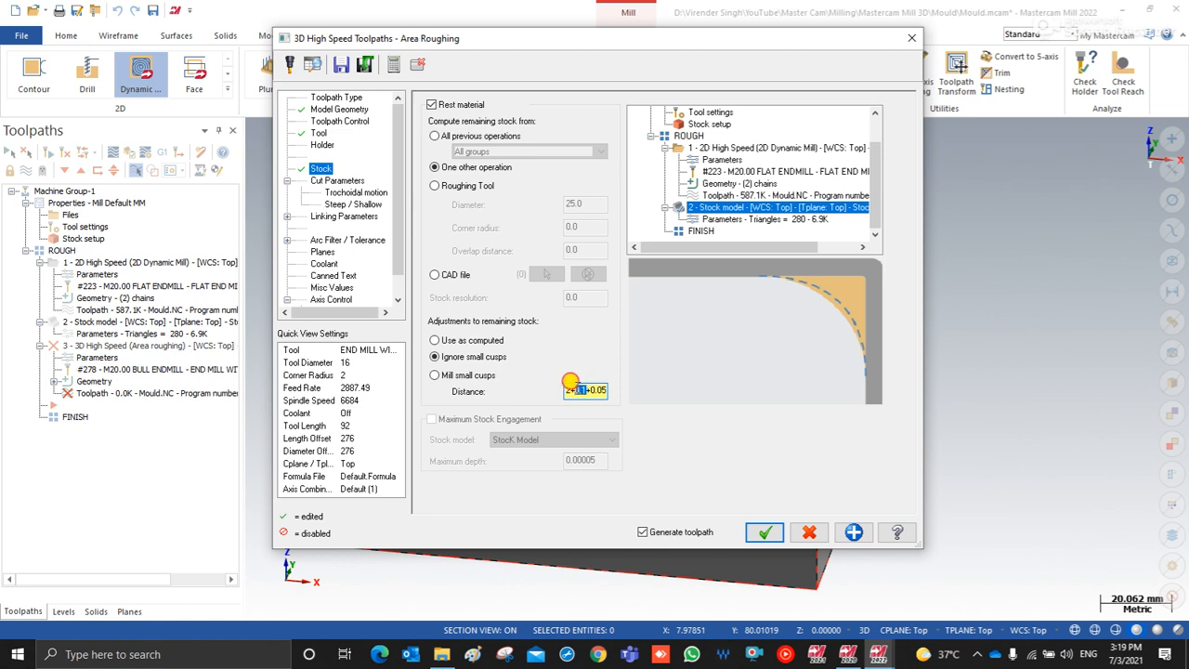
pyautogui.click(599, 387)
# Step: Set the total tolerance to 0.1 and recheck the machining geometry stock and rest material settings
pyautogui.click(337, 215)
pyautogui.click(321, 240)
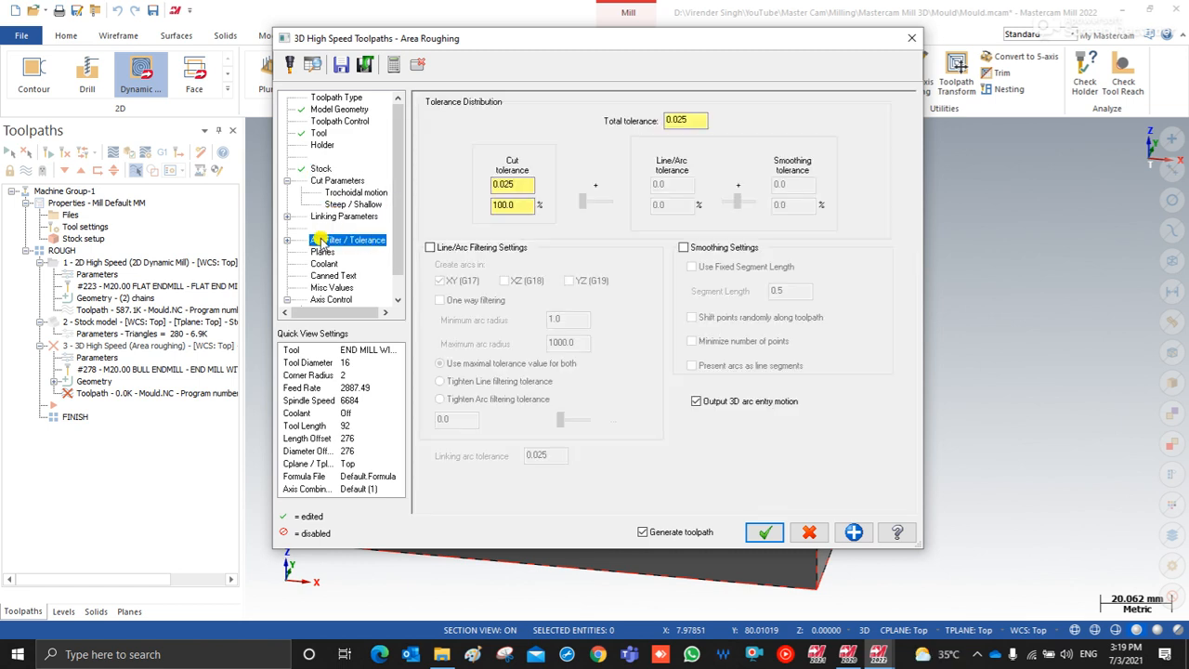
pyautogui.moveTo(689, 122); pyautogui.dragTo(591, 144)
pyautogui.press('BackSpace')
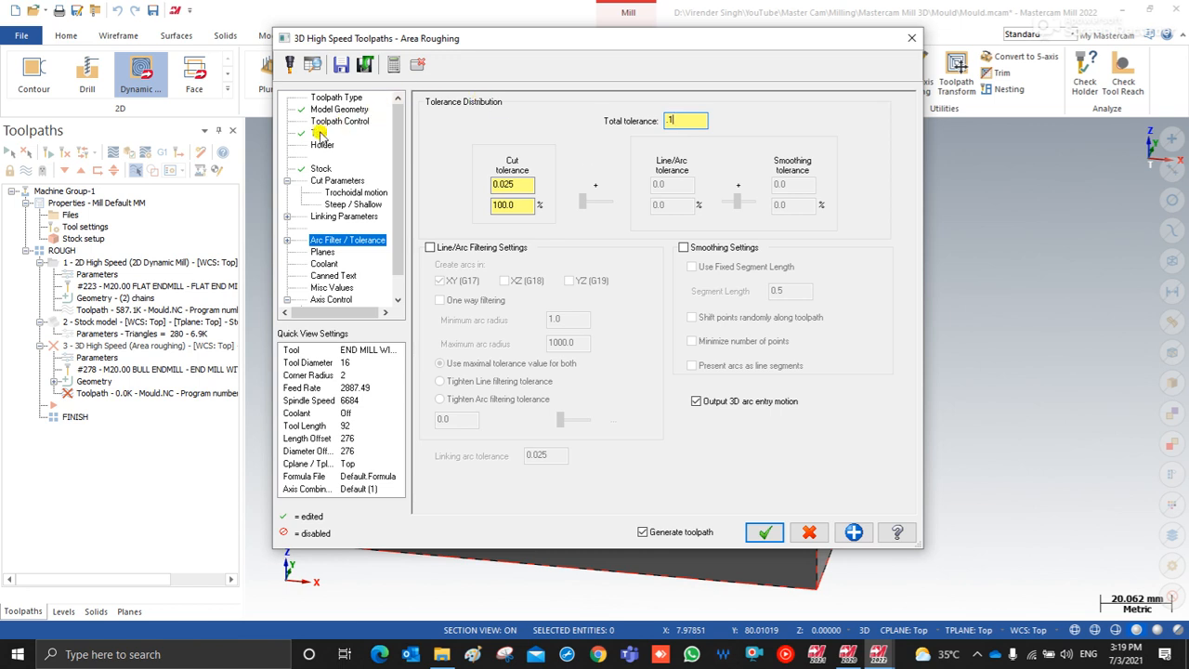
pyautogui.click(336, 120)
pyautogui.click(336, 109)
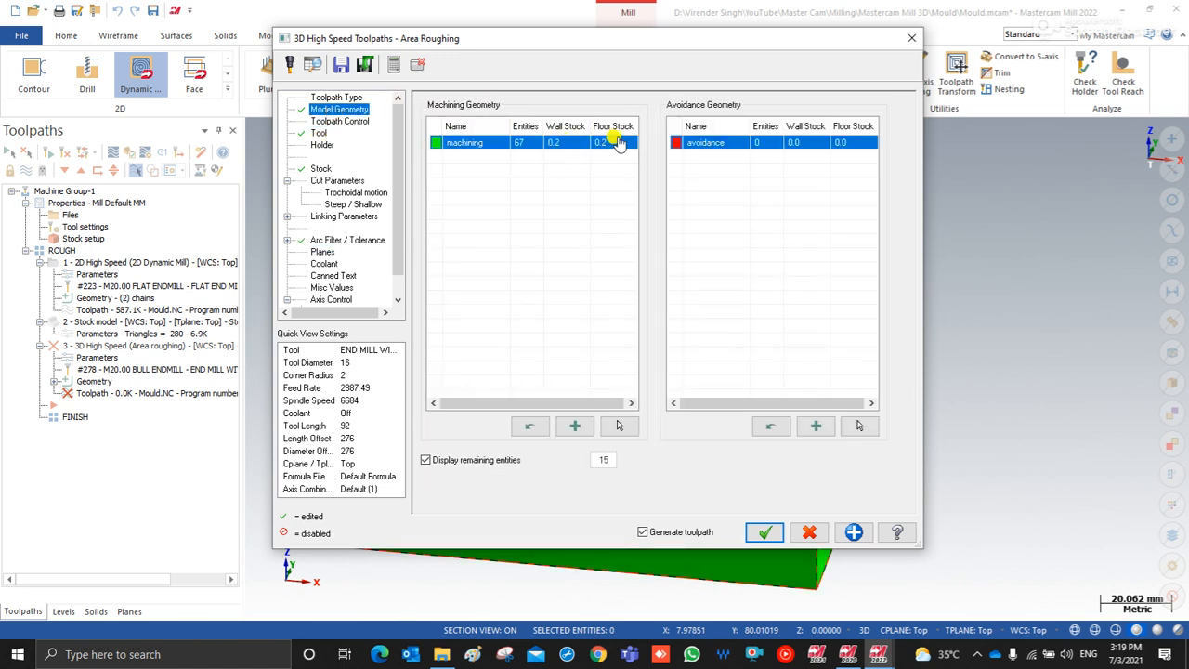
pyautogui.click(319, 168)
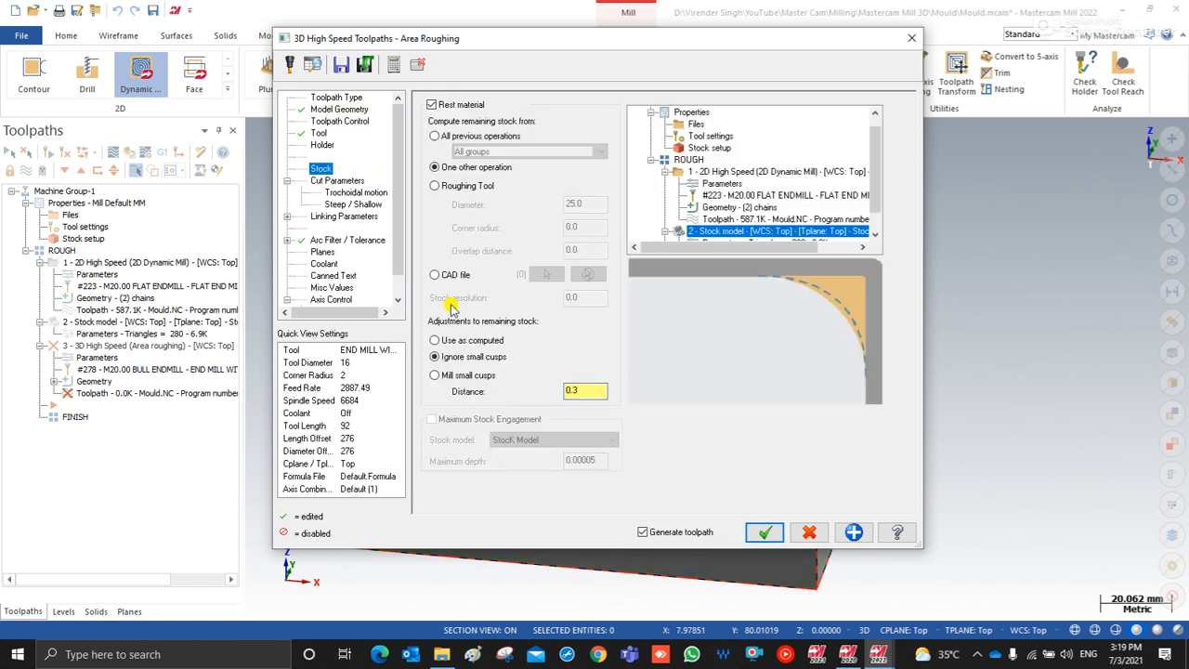
# Step: Set the ignored small-cusp distance to 0.35 and the area roughing stepdown to 0.5
pyautogui.doubleClick(566, 390)
pyautogui.click(343, 180)
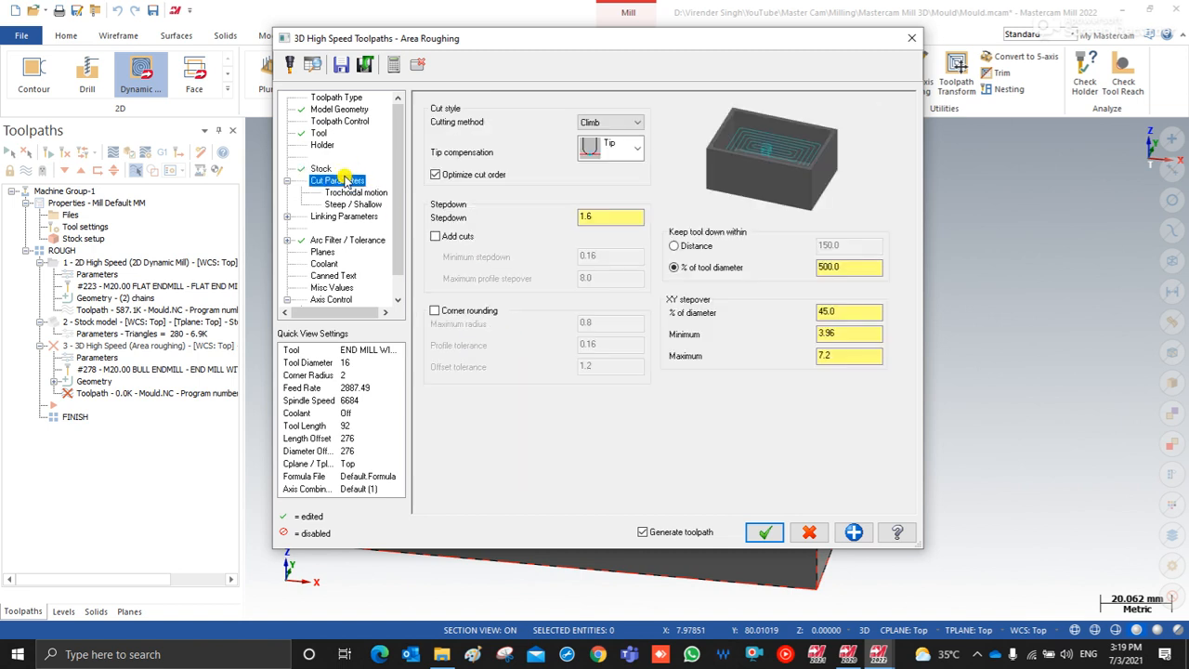
pyautogui.doubleClick(607, 219)
pyautogui.write('0.5')
# Step: Enable corner rounding and change the keep-tool-down limit given as a percentage of tool diameter
pyautogui.click(455, 310)
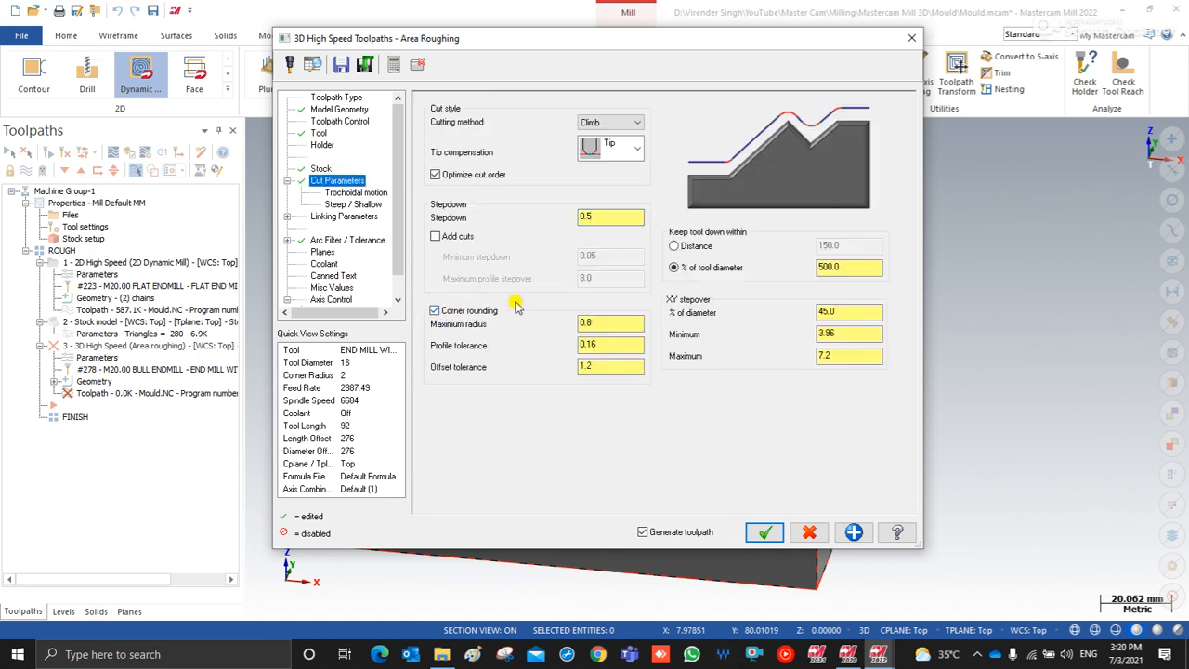
pyautogui.moveTo(830, 267); pyautogui.dragTo(696, 293)
pyautogui.write('10')
# Step: Check the trochoidal motion and steep/shallow settings, then set the linking retract to Minimum Vertical Retract with output feed move enabled
pyautogui.click(358, 193)
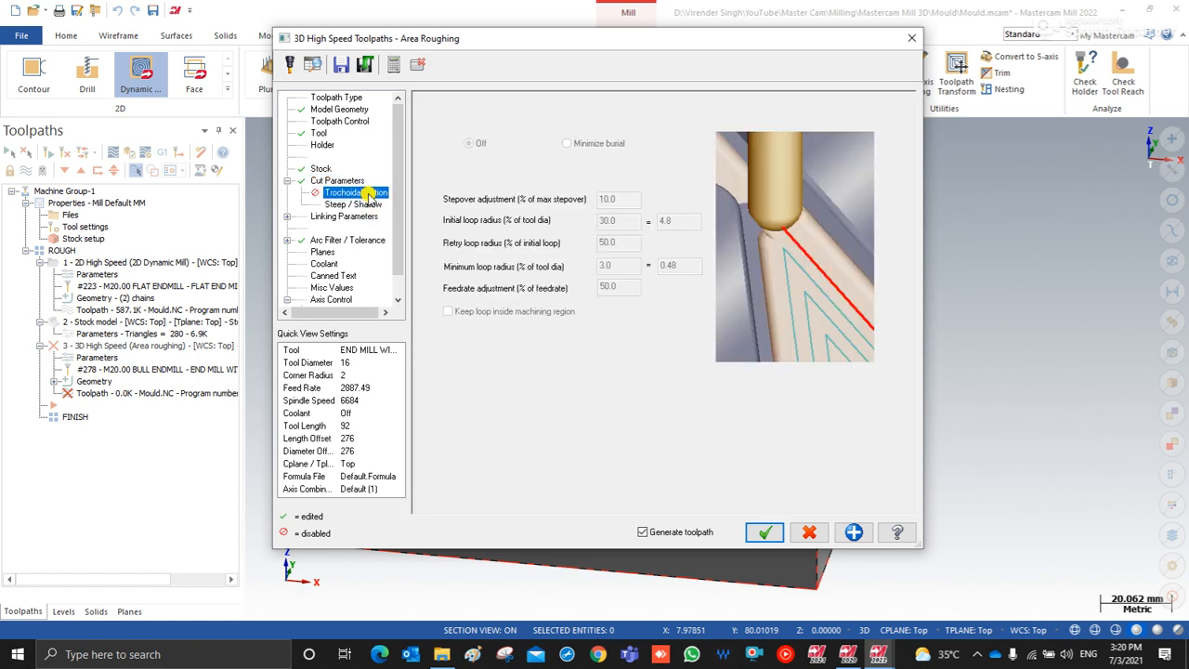
pyautogui.click(355, 205)
pyautogui.click(353, 217)
pyautogui.click(706, 127)
pyautogui.click(706, 142)
pyautogui.click(698, 142)
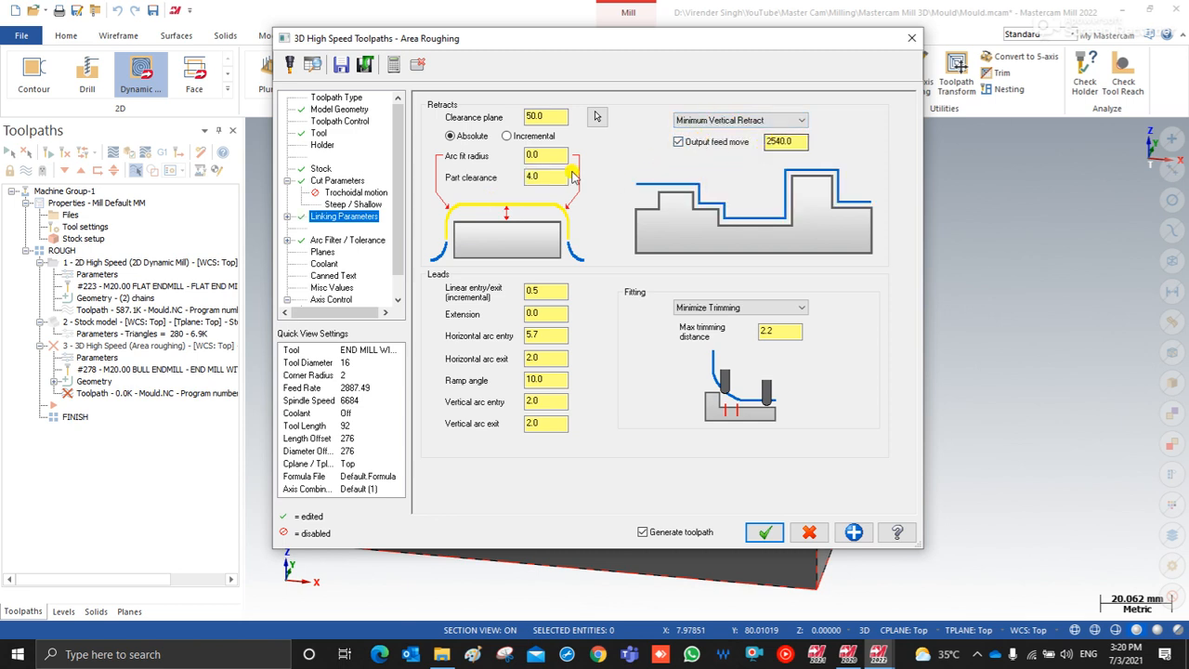
# Step: Generate the area rest roughing toolpath, accepting the machining data's min/max limits as containment, and inspect it in the pockets
pyautogui.click(767, 533)
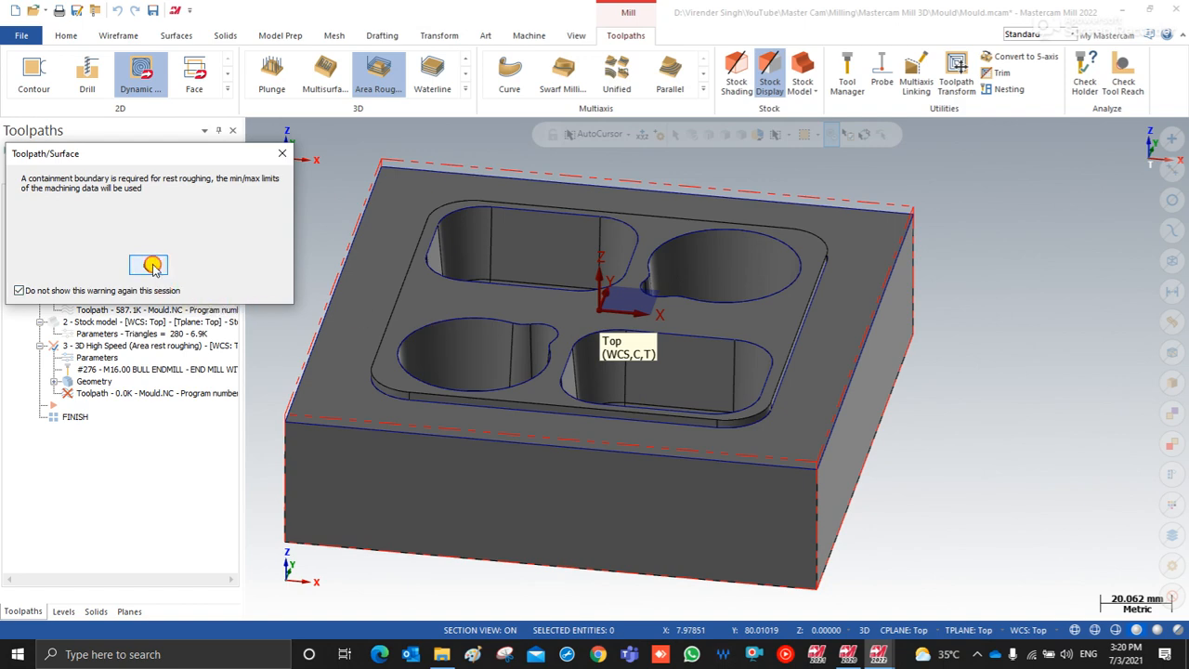
pyautogui.click(149, 265)
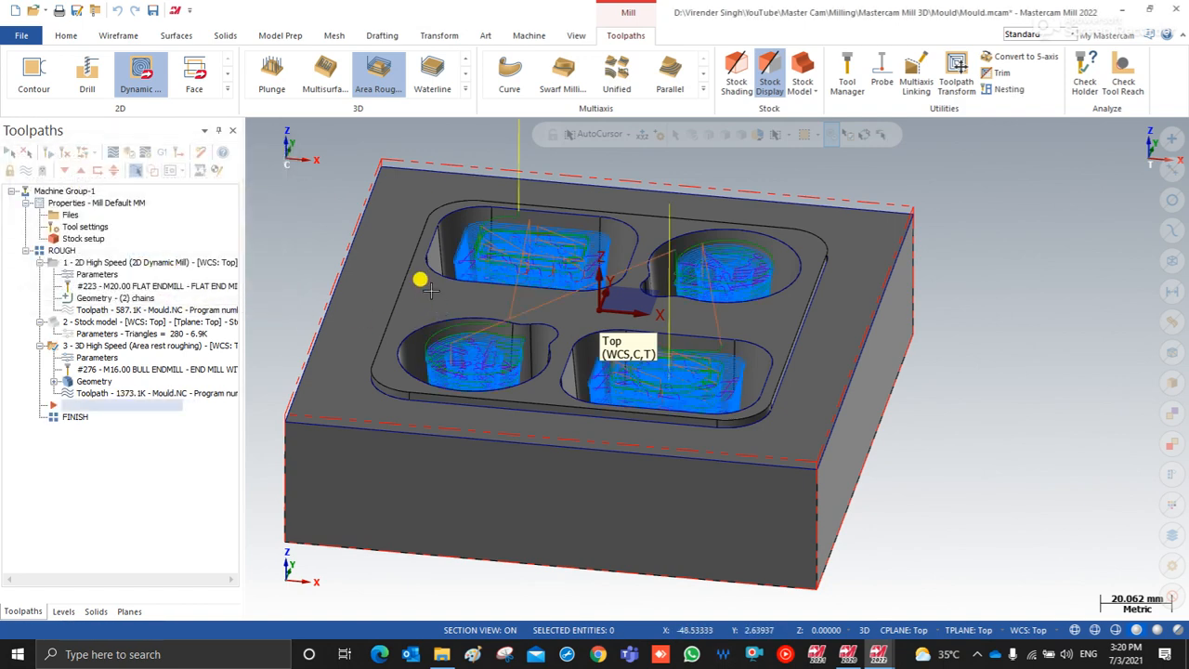
pyautogui.moveTo(430, 290); pyautogui.dragTo(469, 317, button='middle')
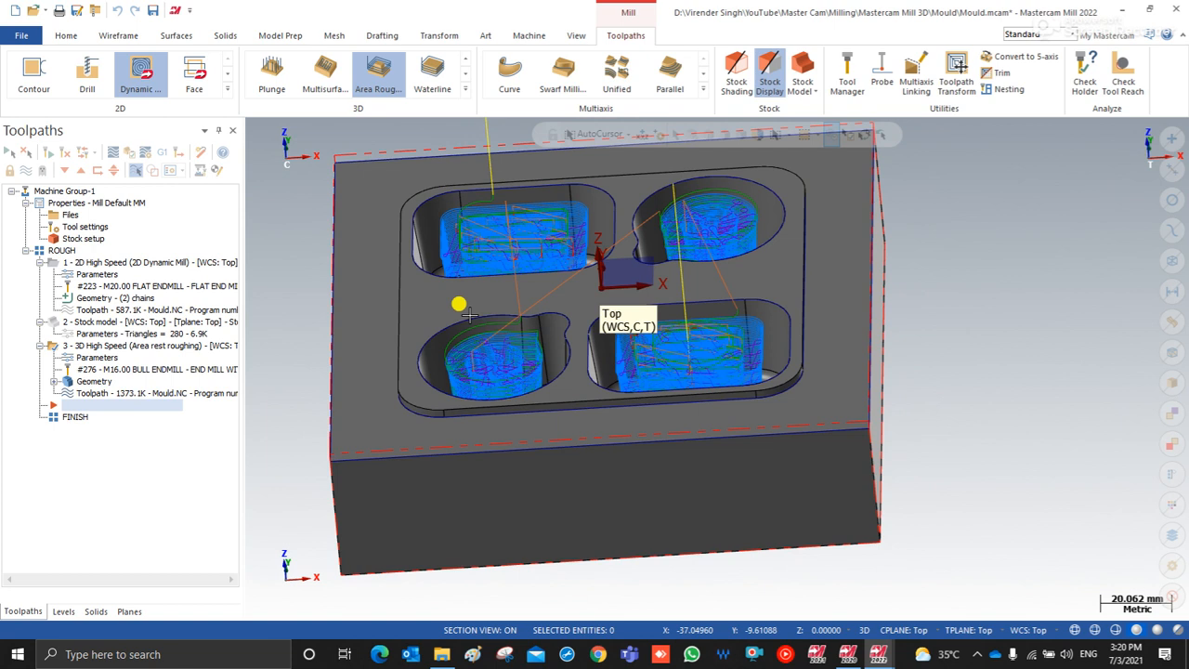
# Step: Duplicate the stock model and area rest roughing operations at the end of the ROUGH group and set the copied stock model's color to 47
pyautogui.click(57, 323)
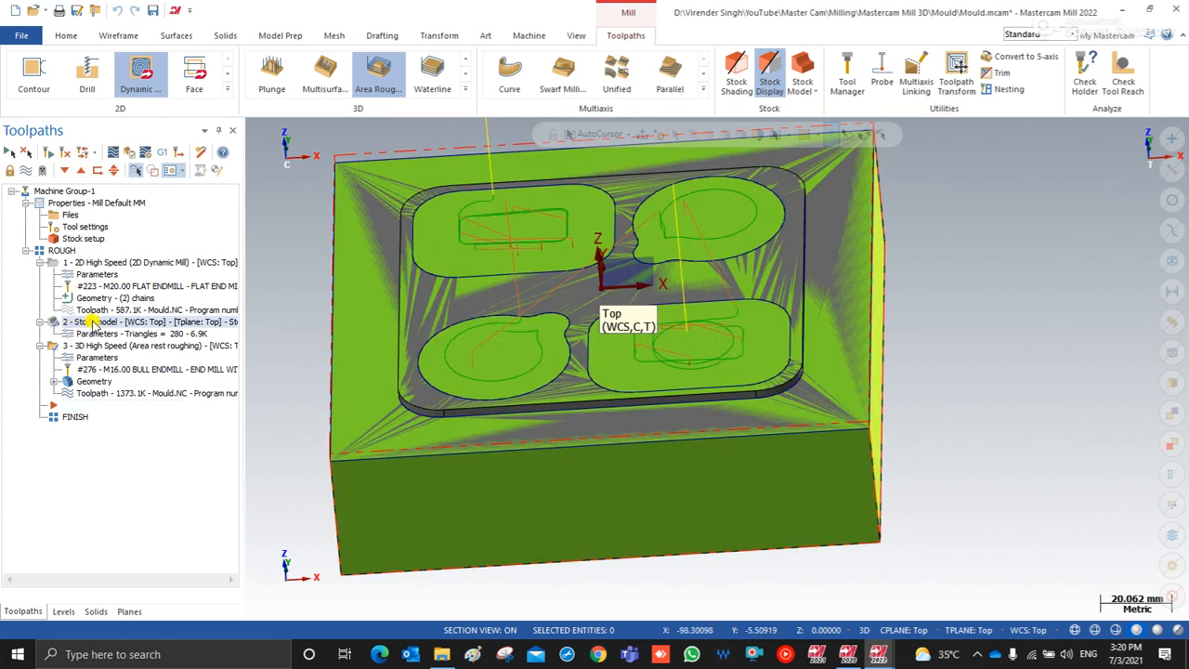
pyautogui.hotkey('ctrl', 'v')
pyautogui.click(93, 418)
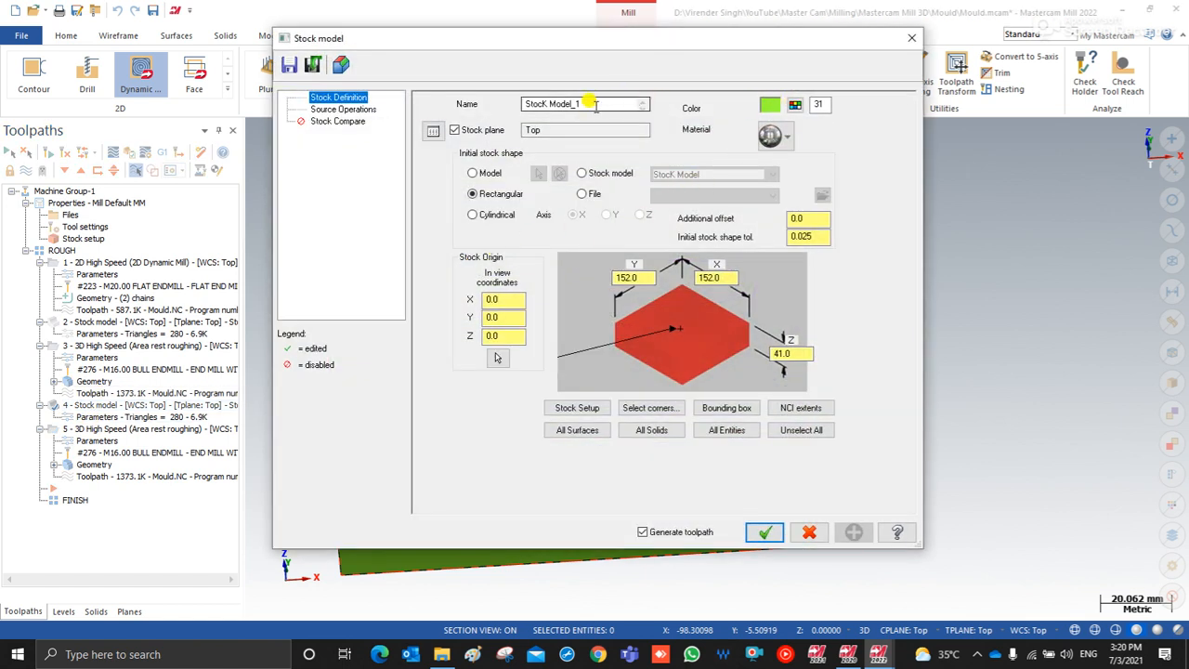
pyautogui.click(796, 104)
pyautogui.click(267, 289)
pyautogui.click(216, 529)
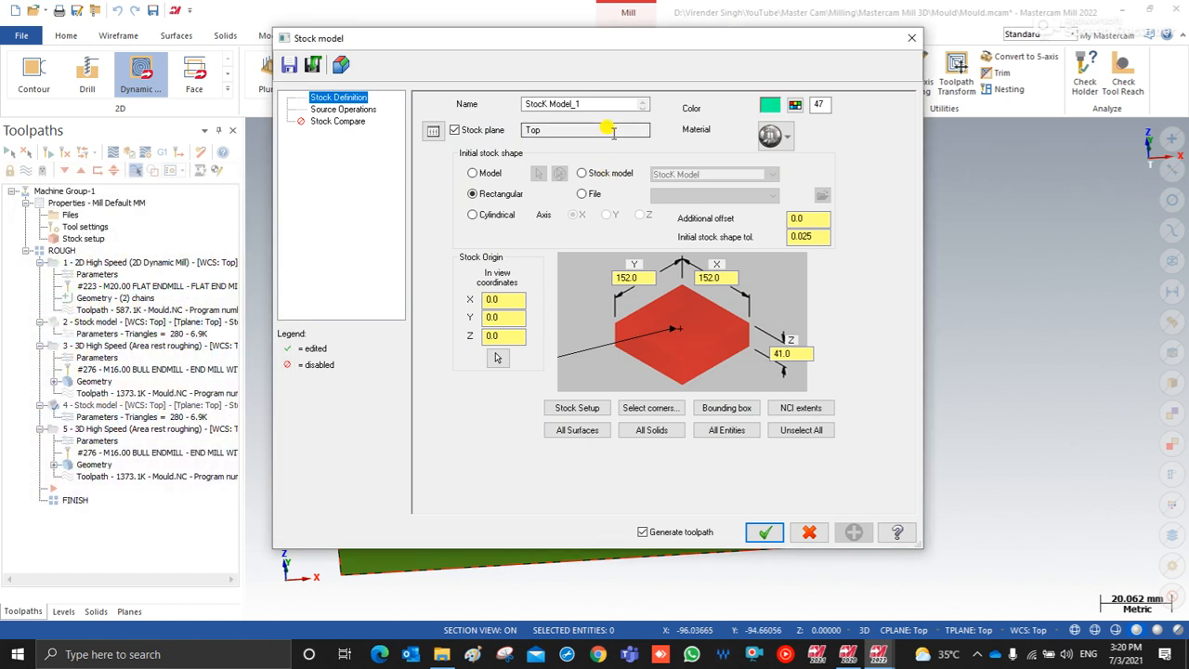
# Step: Base the copied stock model on the first stock model, use operation 3, area rest roughing, as its source, and generate it
pyautogui.click(584, 174)
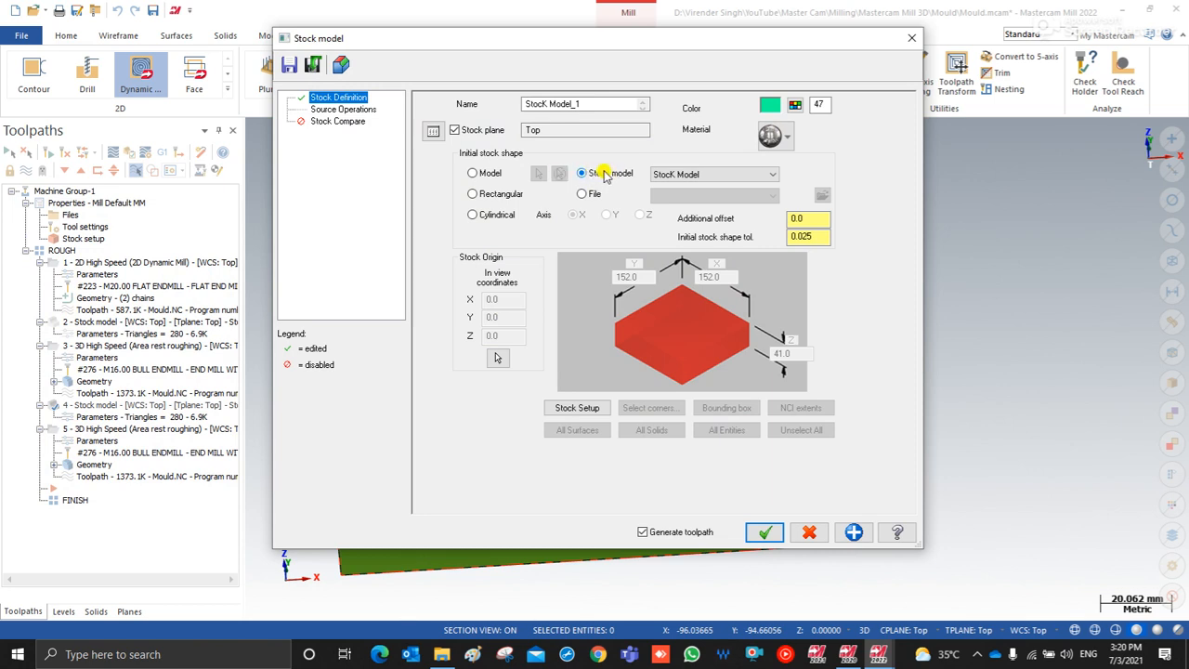
pyautogui.click(677, 174)
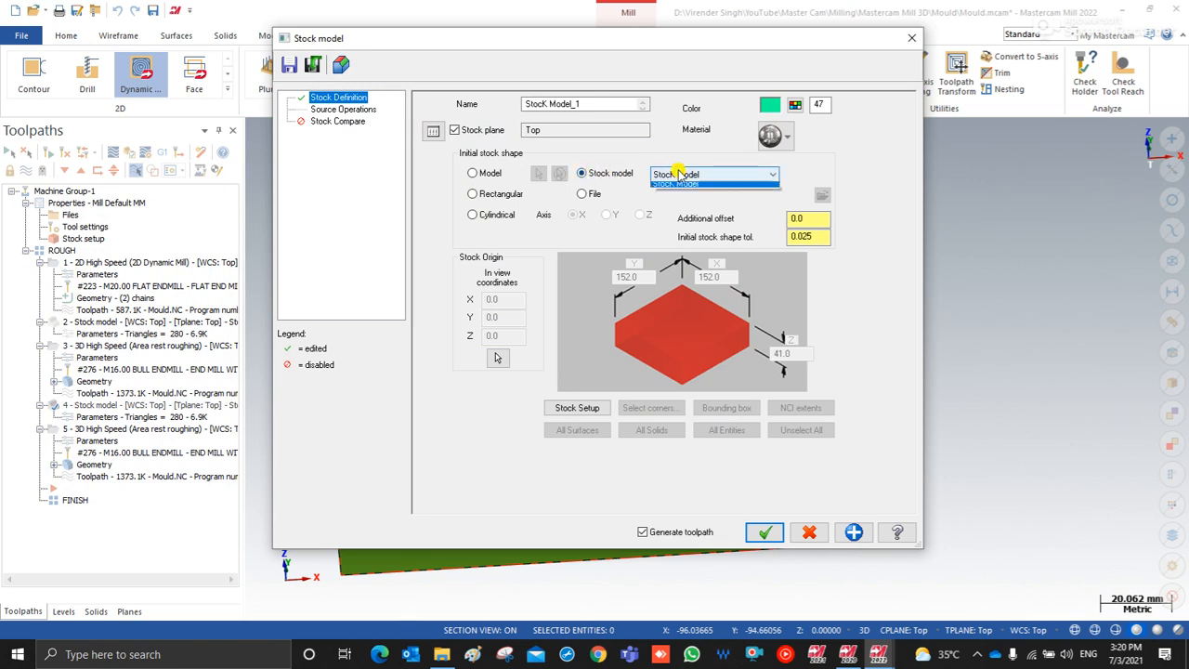
pyautogui.click(695, 190)
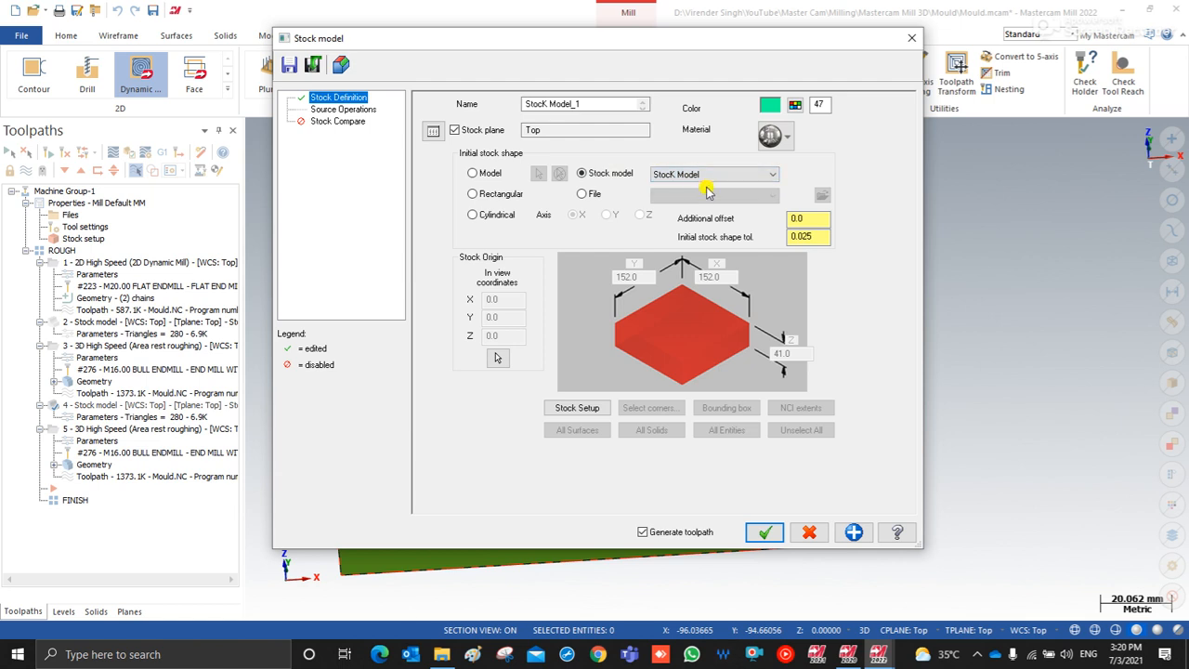
pyautogui.click(354, 110)
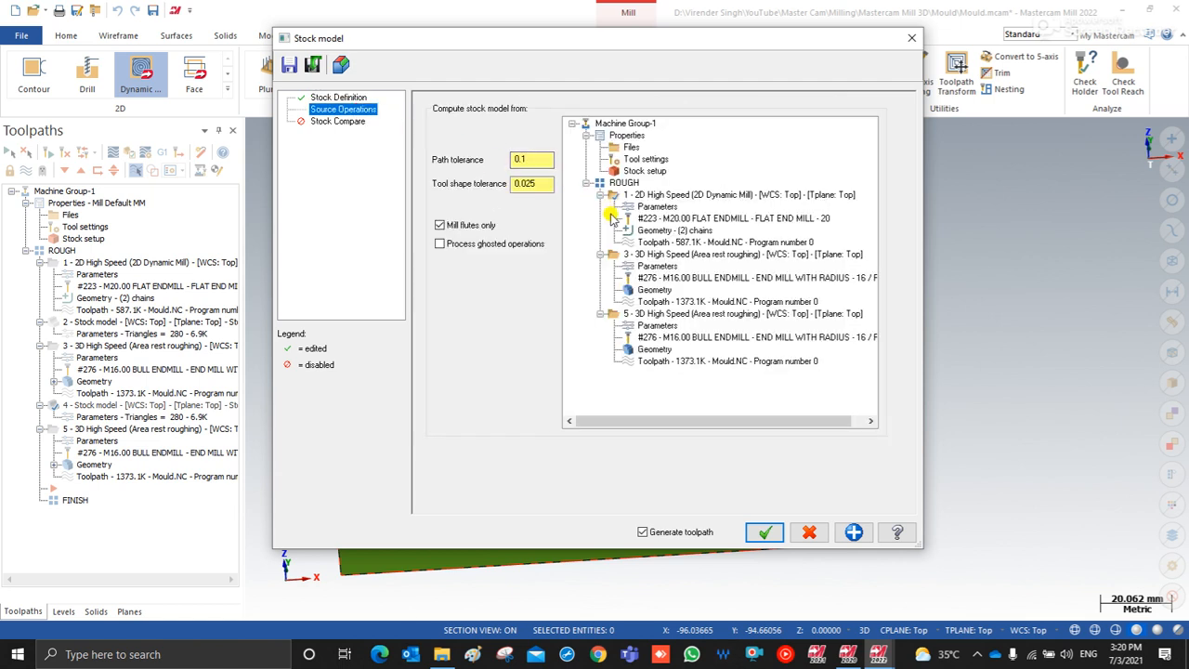
pyautogui.click(611, 256)
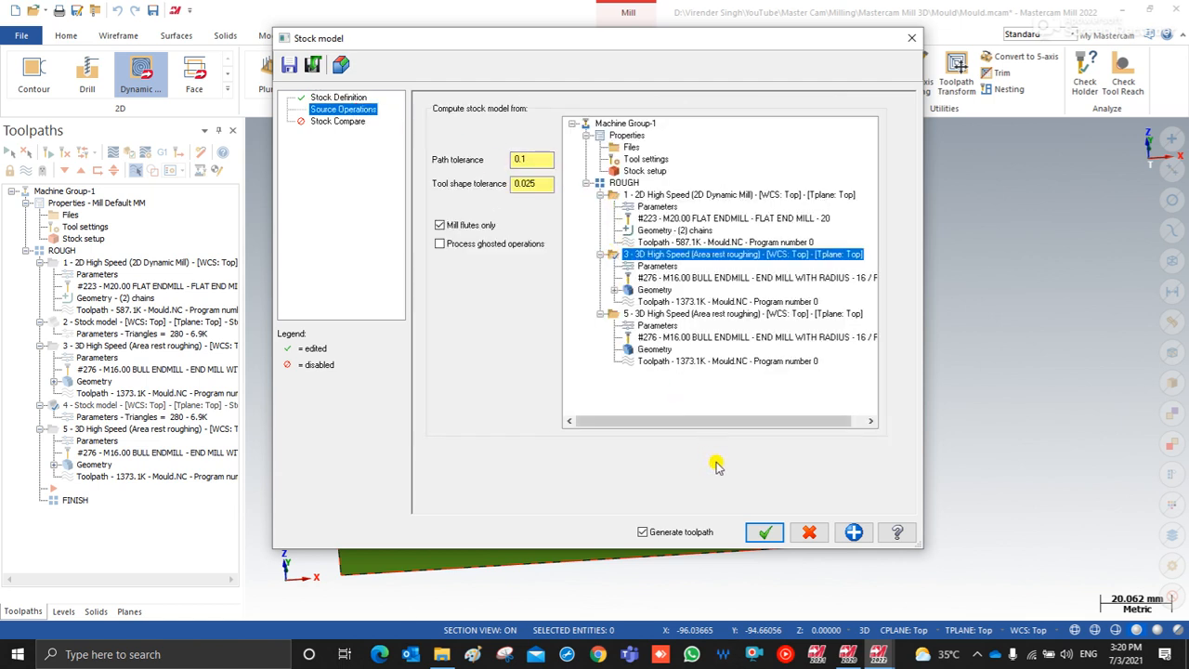
pyautogui.click(765, 531)
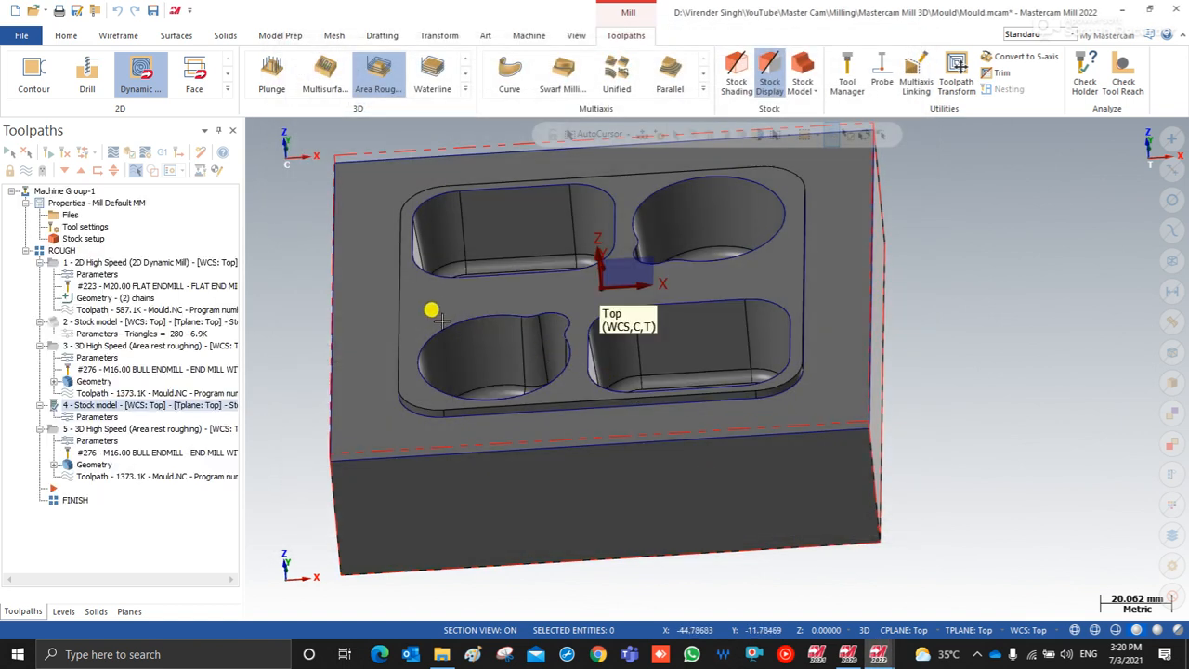
# Step: Examine the remaining stock in the four pockets of the new stock model, viewing the mould from above and at an angle
pyautogui.scroll(-2, 400, 285)
pyautogui.scroll(2, 400, 285)
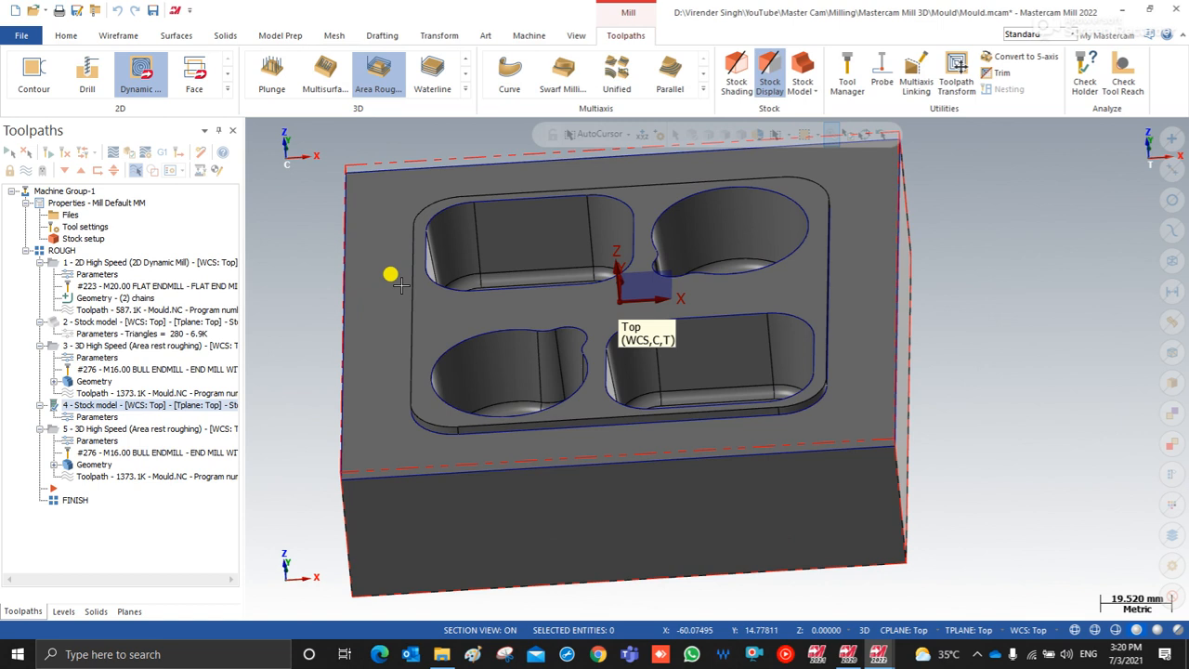
pyautogui.scroll(1, 390, 251)
pyautogui.rightClick(390, 251)
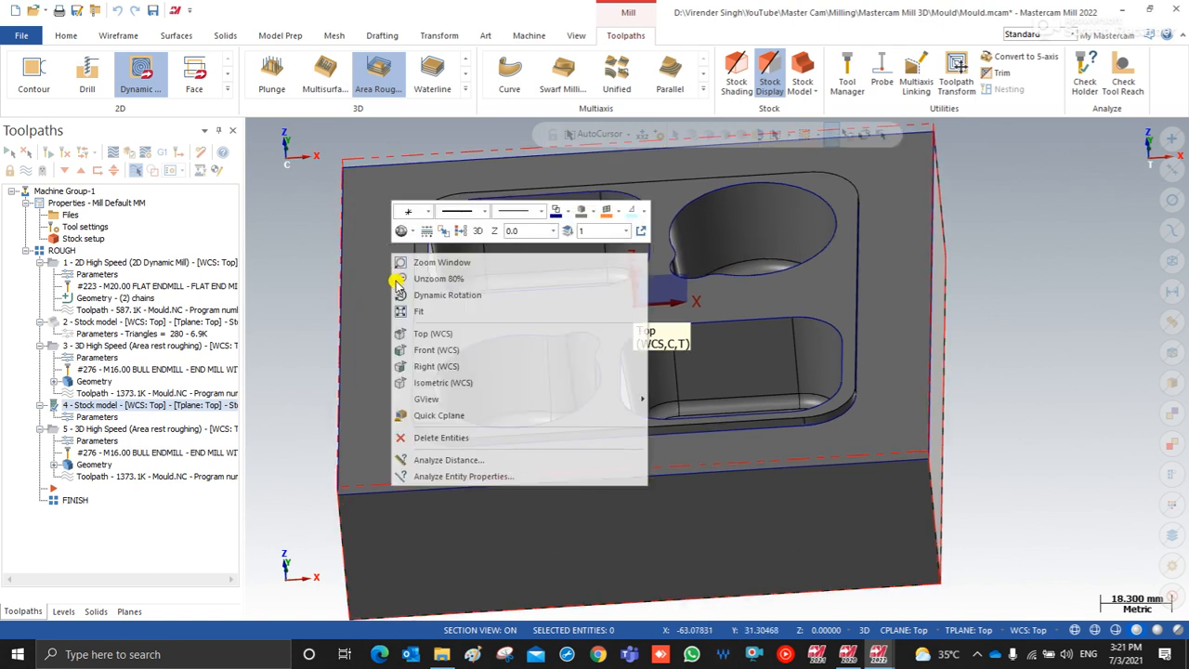
pyautogui.click(413, 329)
pyautogui.scroll(1, 501, 340)
pyautogui.moveTo(502, 340); pyautogui.dragTo(485, 373, button='middle')
pyautogui.scroll(4, 504, 309)
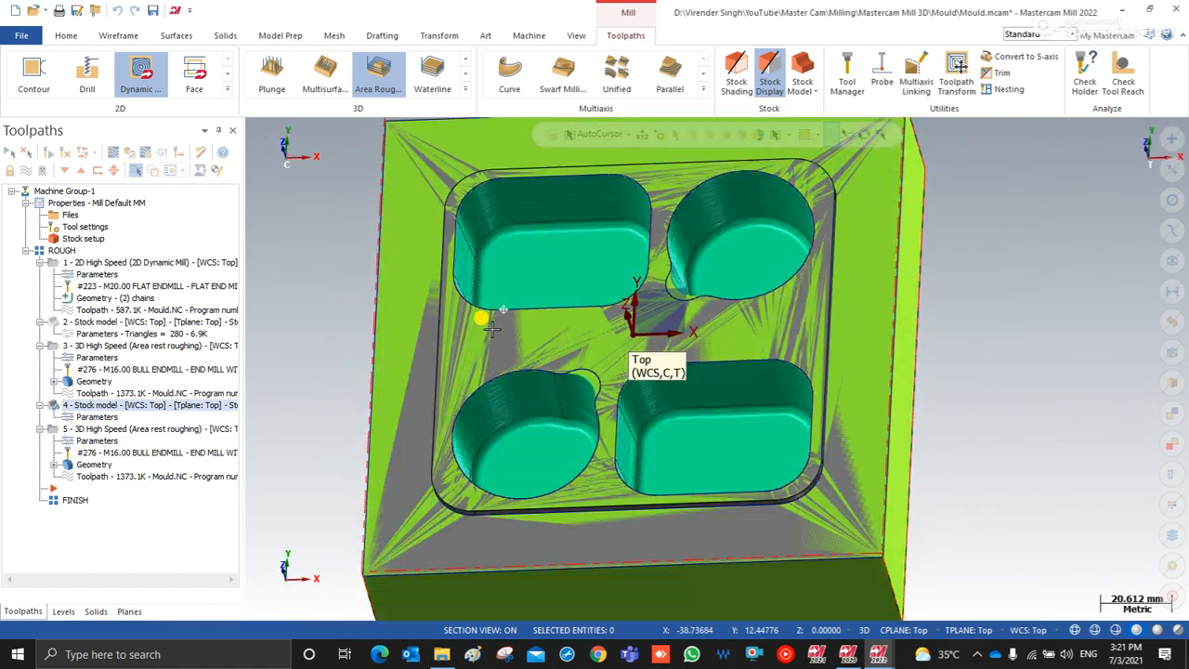
# Step: Assign the 10 mm R0.5 end mill with radius from the tool library to the copied area rest roughing operation
pyautogui.click(93, 441)
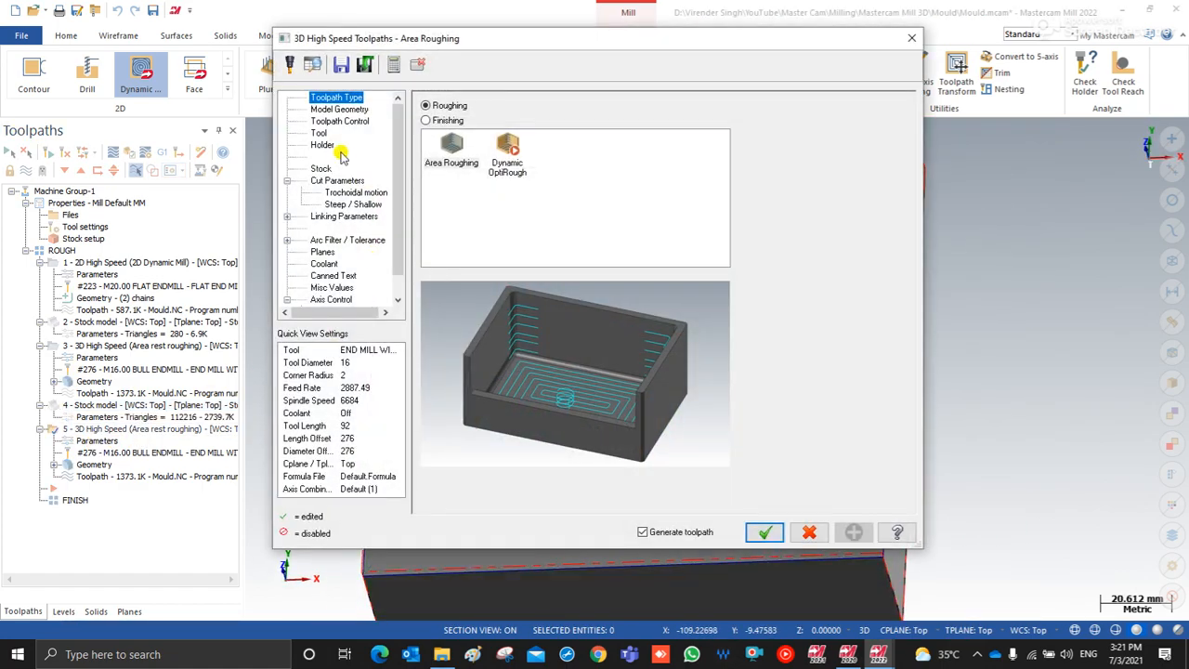
pyautogui.click(319, 133)
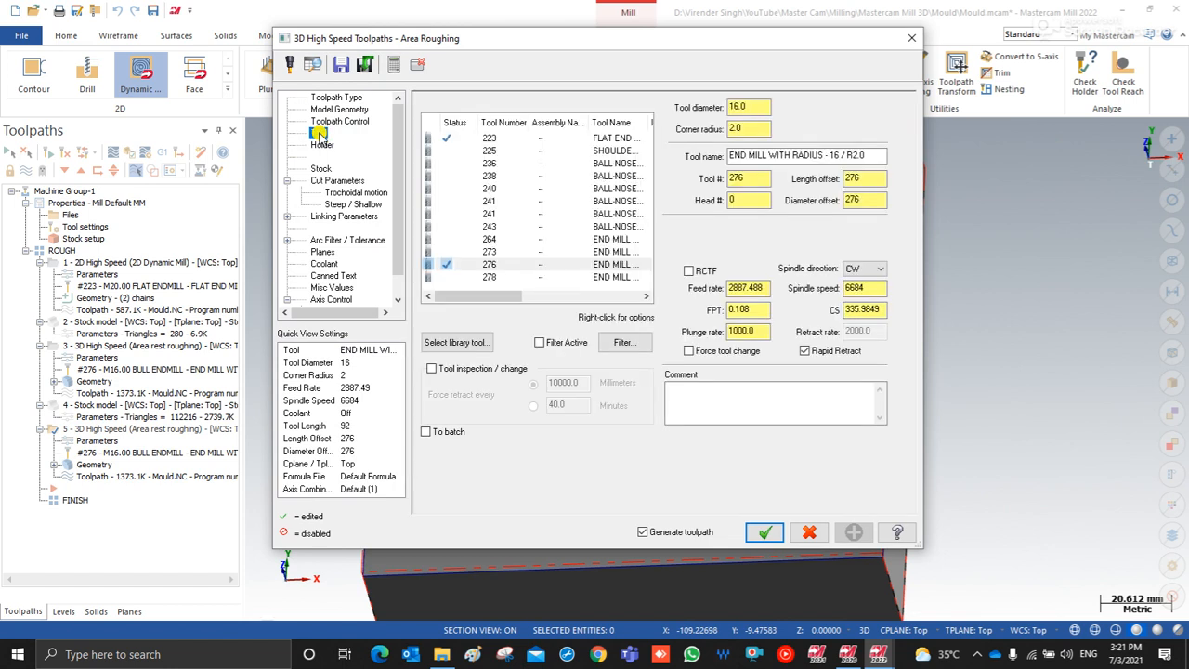
pyautogui.click(465, 342)
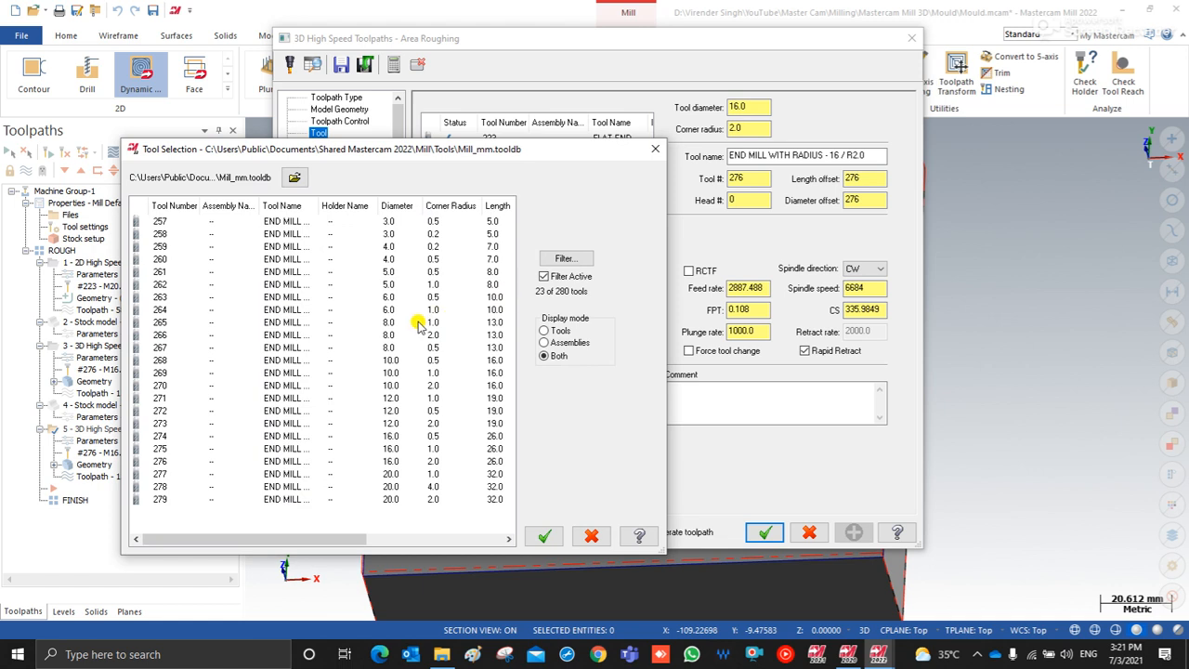
pyautogui.click(390, 361)
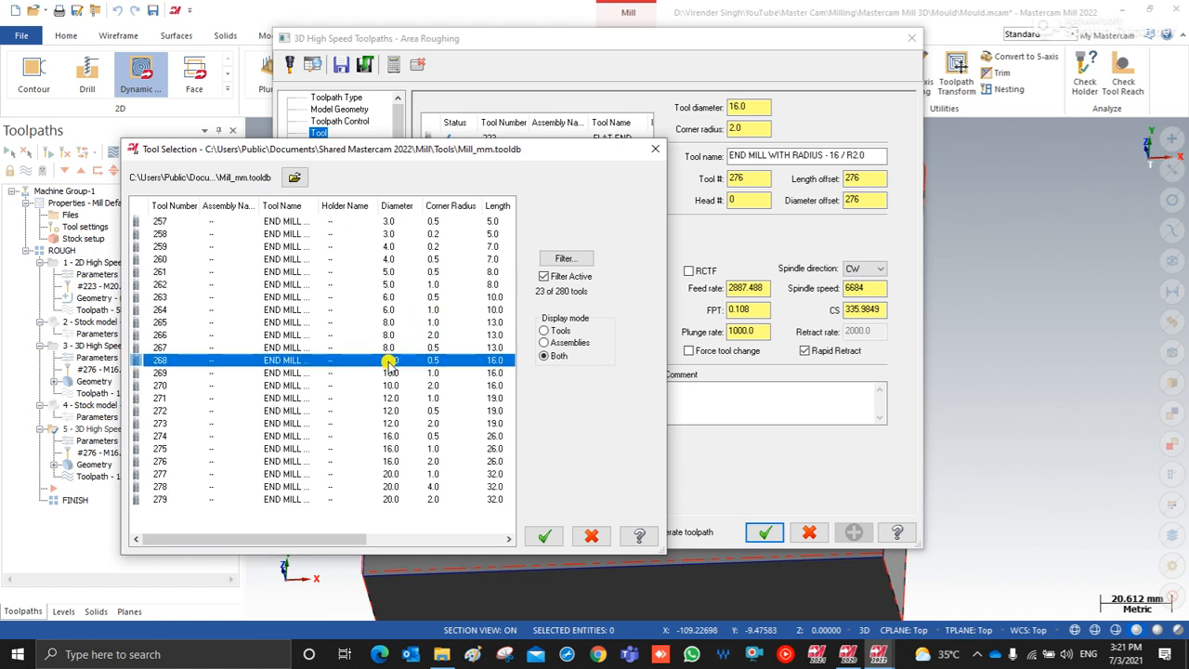
pyautogui.doubleClick(390, 361)
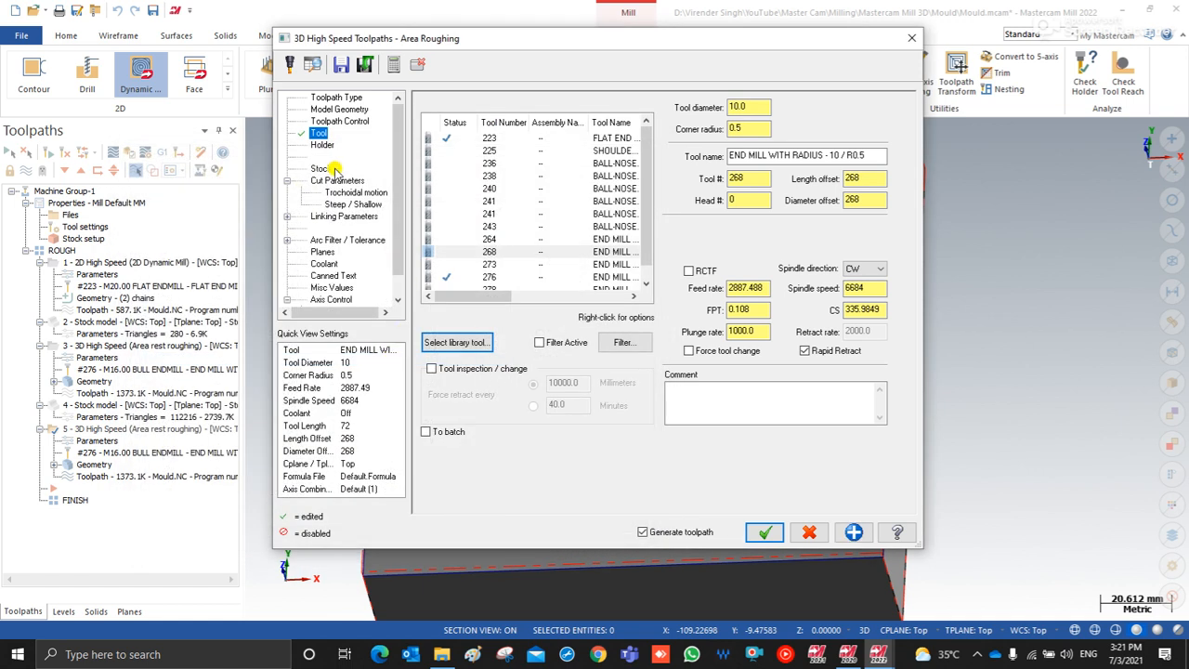
# Step: Compute the copied roughing operation's remaining stock from operation 4, the second stock model
pyautogui.click(320, 168)
pyautogui.scroll(-3, 671, 212)
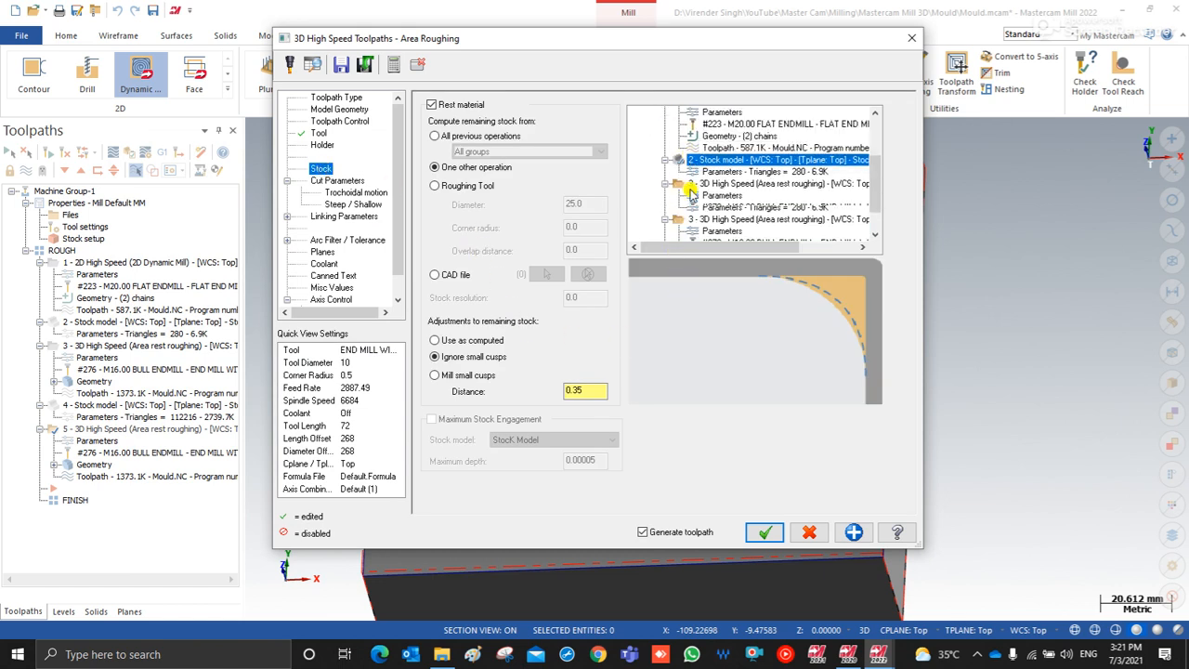
pyautogui.click(681, 208)
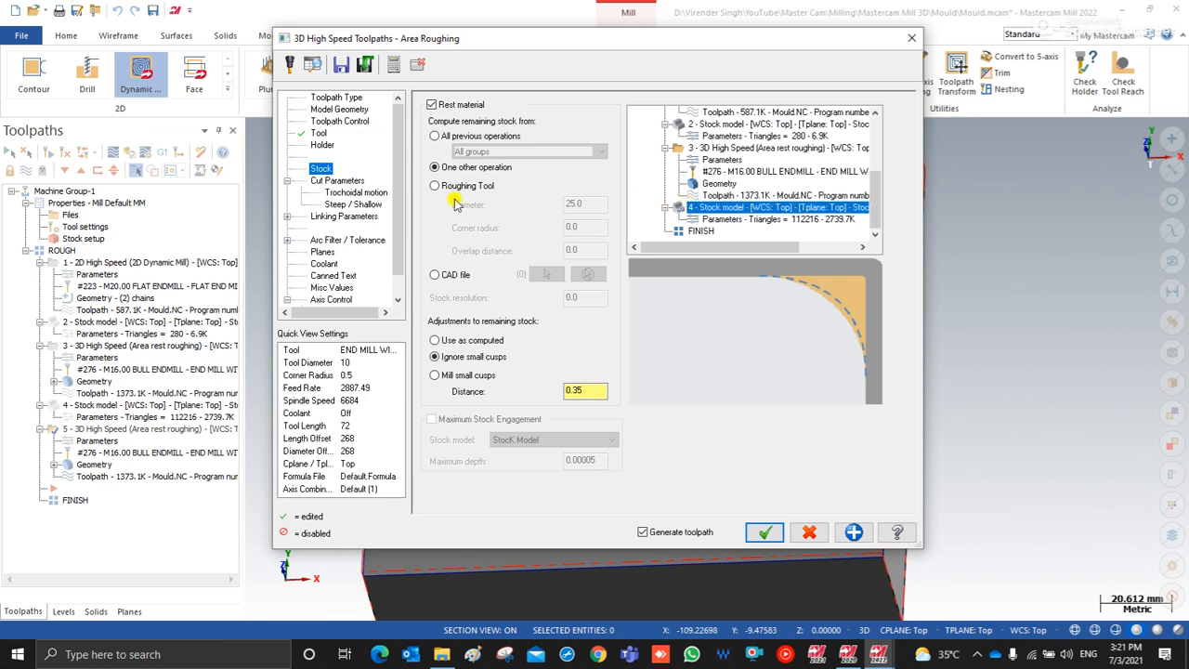
# Step: Set the copied roughing operation's stepdown to 0.4 and change its keep-tool-down percentage of tool diameter
pyautogui.click(338, 180)
pyautogui.moveTo(613, 230); pyautogui.dragTo(497, 219)
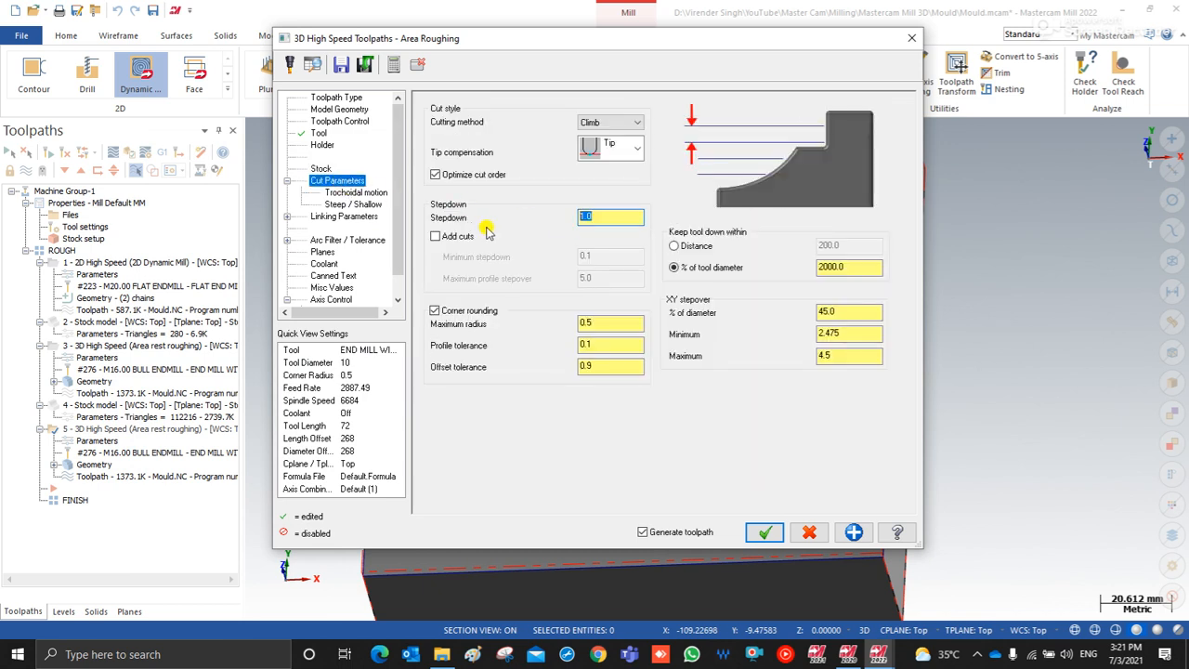
pyautogui.doubleClick(867, 264)
pyautogui.write('1')
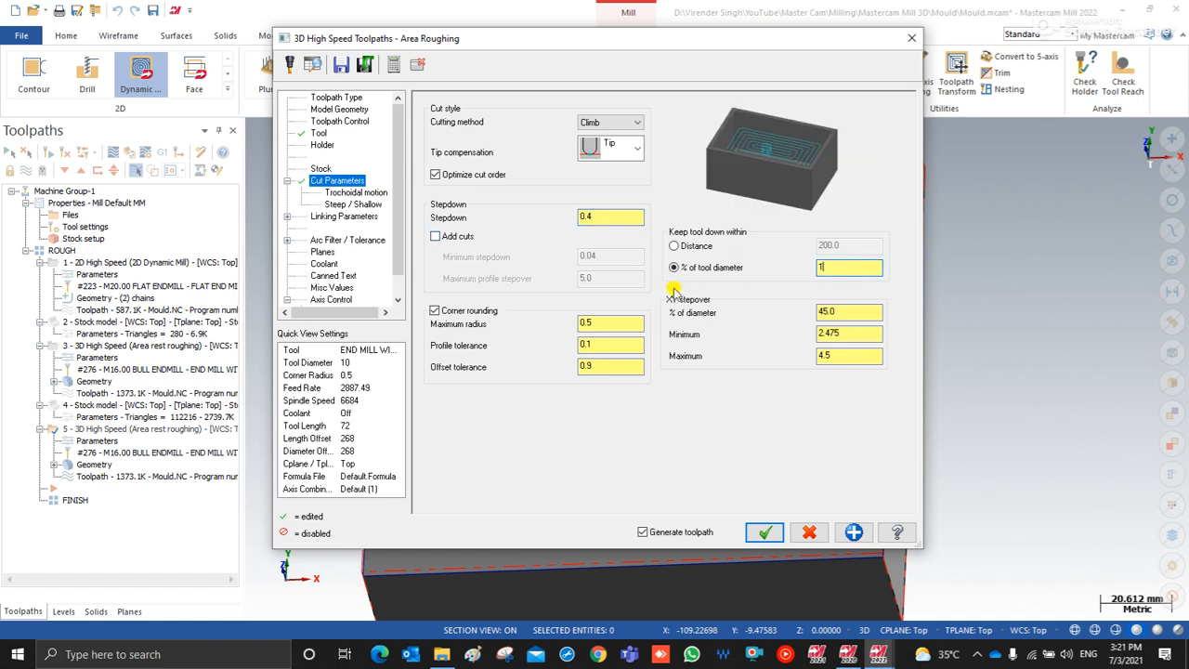
# Step: Check the steep/shallow and linking settings, generate the 10 mm rest roughing toolpath, and inspect it in the round pockets' corners
pyautogui.click(356, 203)
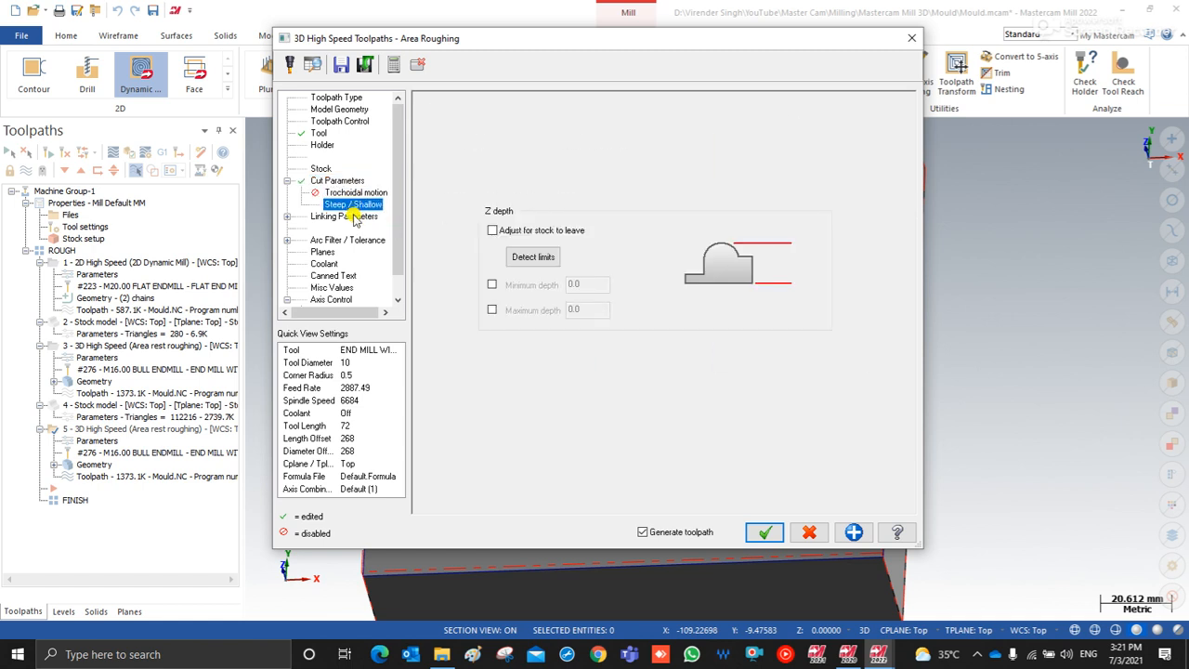
pyautogui.click(353, 215)
pyautogui.click(764, 531)
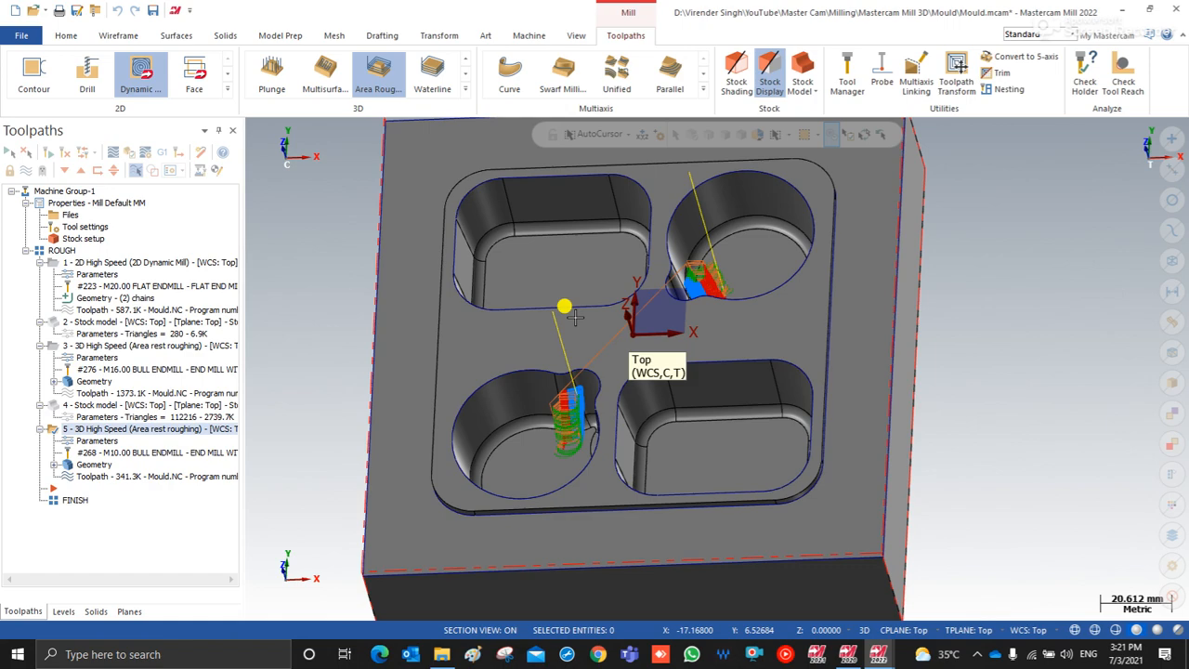
pyautogui.scroll(4, 546, 428)
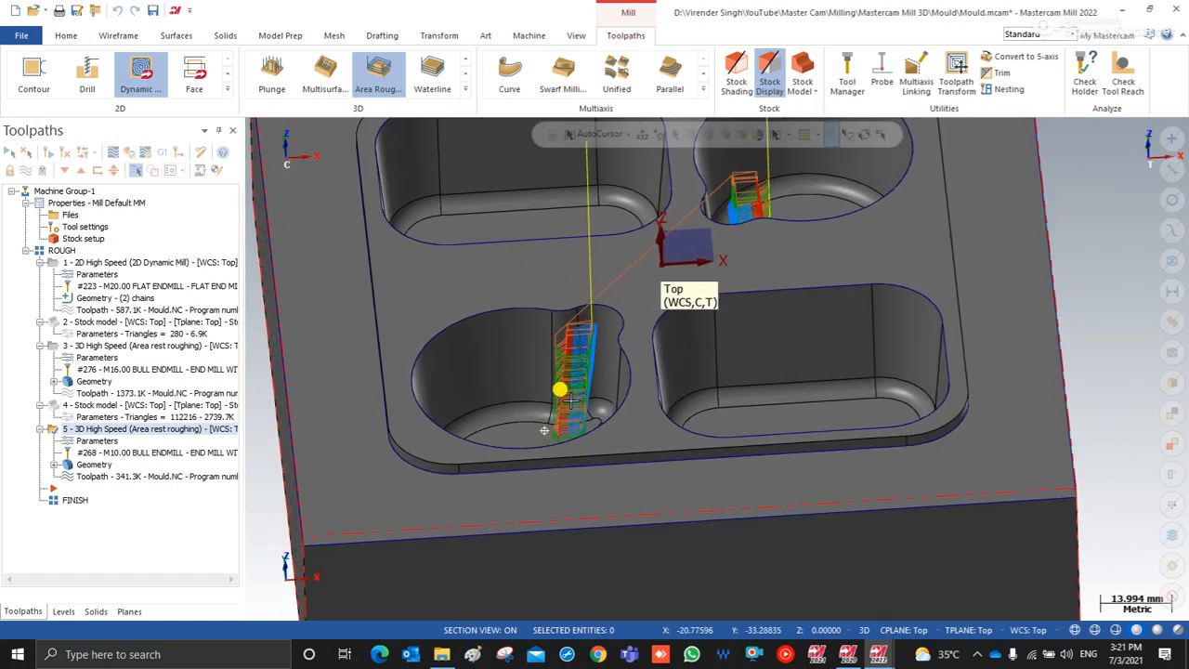
pyautogui.moveTo(588, 403)
pyautogui.mouseDown(button='middle')
pyautogui.moveTo(555, 469)
pyautogui.moveTo(578, 409)
pyautogui.moveTo(559, 413)
pyautogui.mouseUp(button='middle')
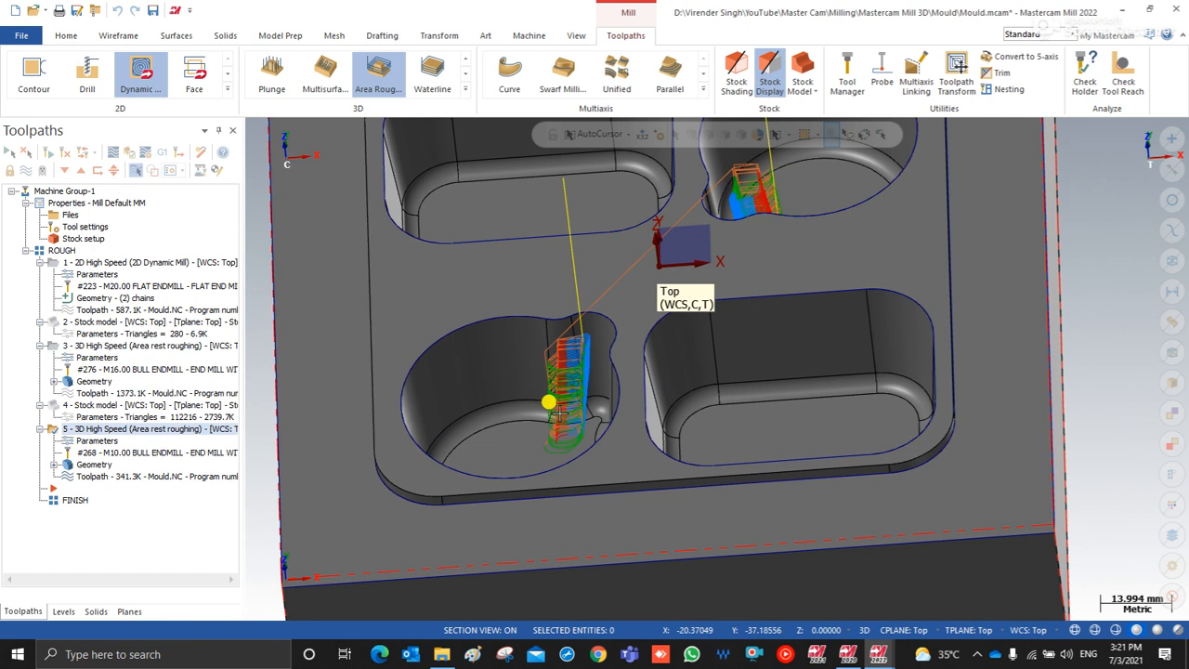
# Step: Copy stock model operation 4 to the end of the ROUGH group and open the copy's parameters
pyautogui.click(53, 406)
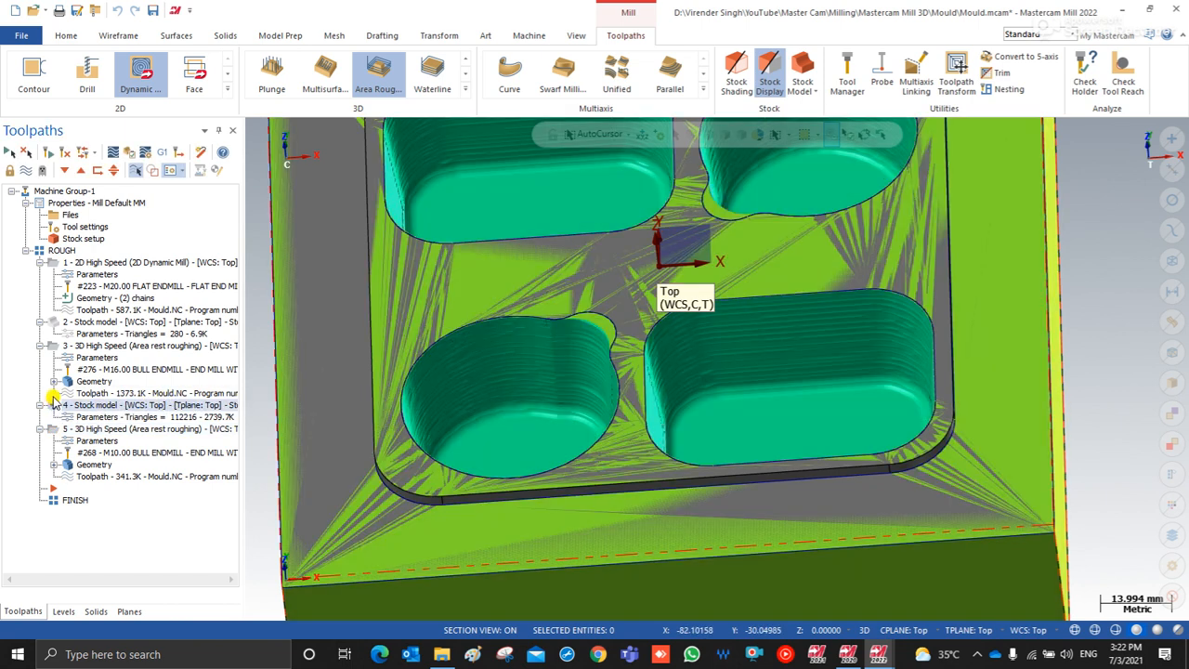
pyautogui.moveTo(53, 401); pyautogui.dragTo(65, 488)
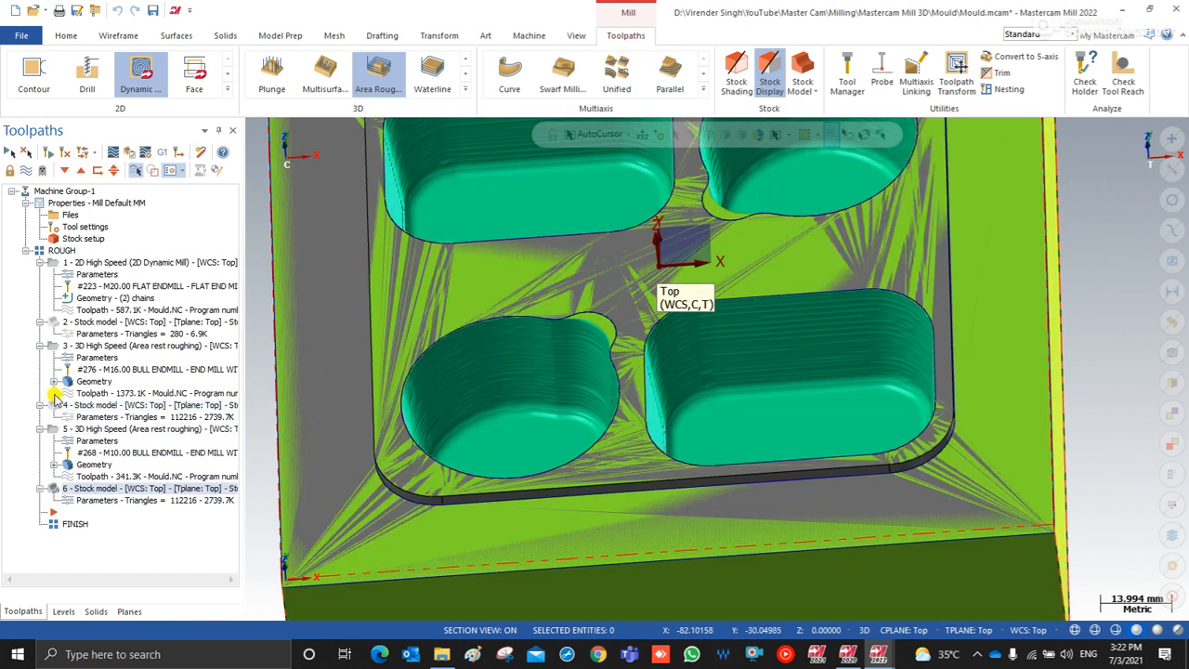
pyautogui.click(67, 502)
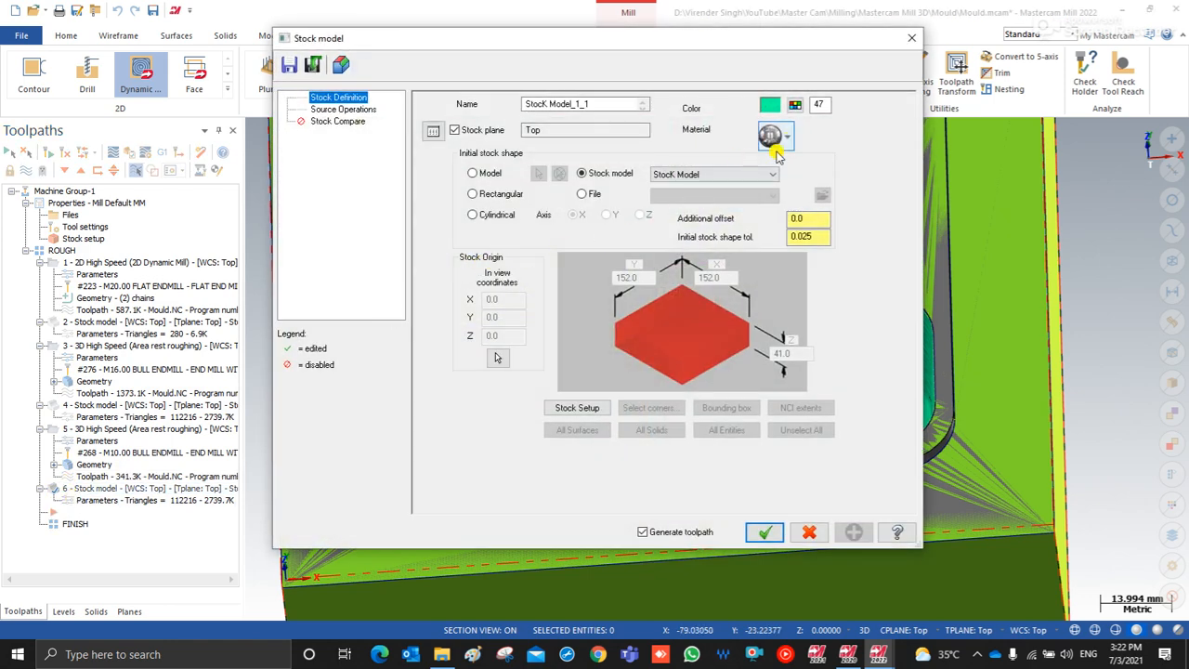
# Step: Set the copied stock model's colour to 63 and its initial stock shape to the stock model StocK Model_1
pyautogui.click(795, 104)
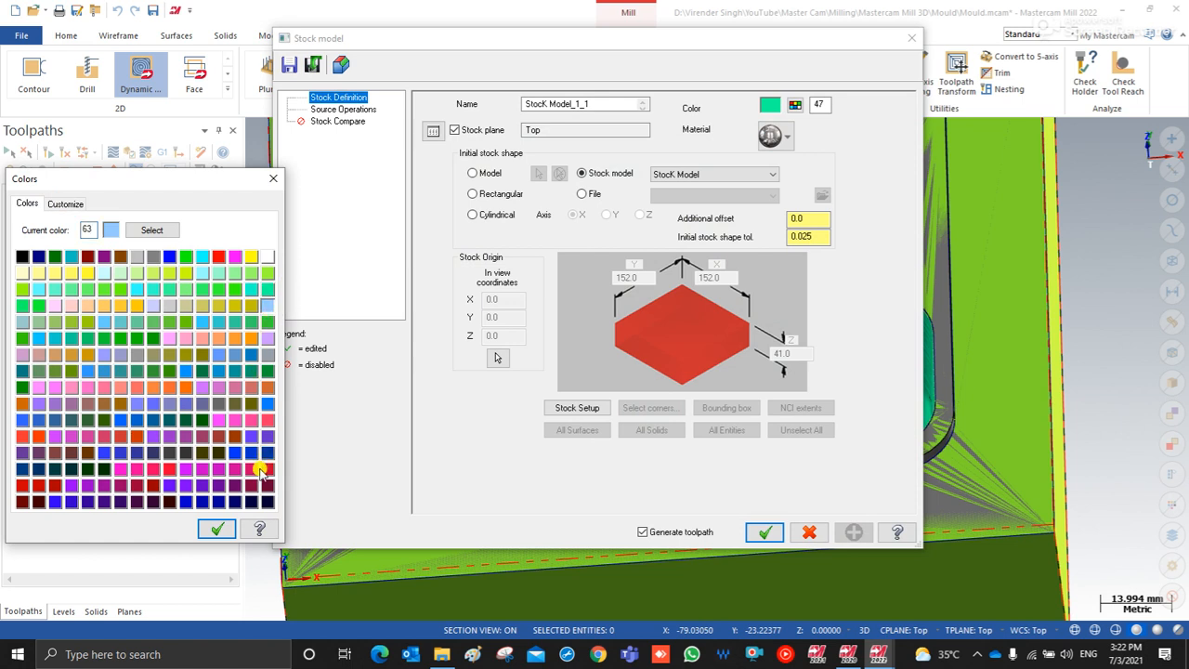
pyautogui.click(216, 528)
pyautogui.click(712, 174)
pyautogui.click(701, 197)
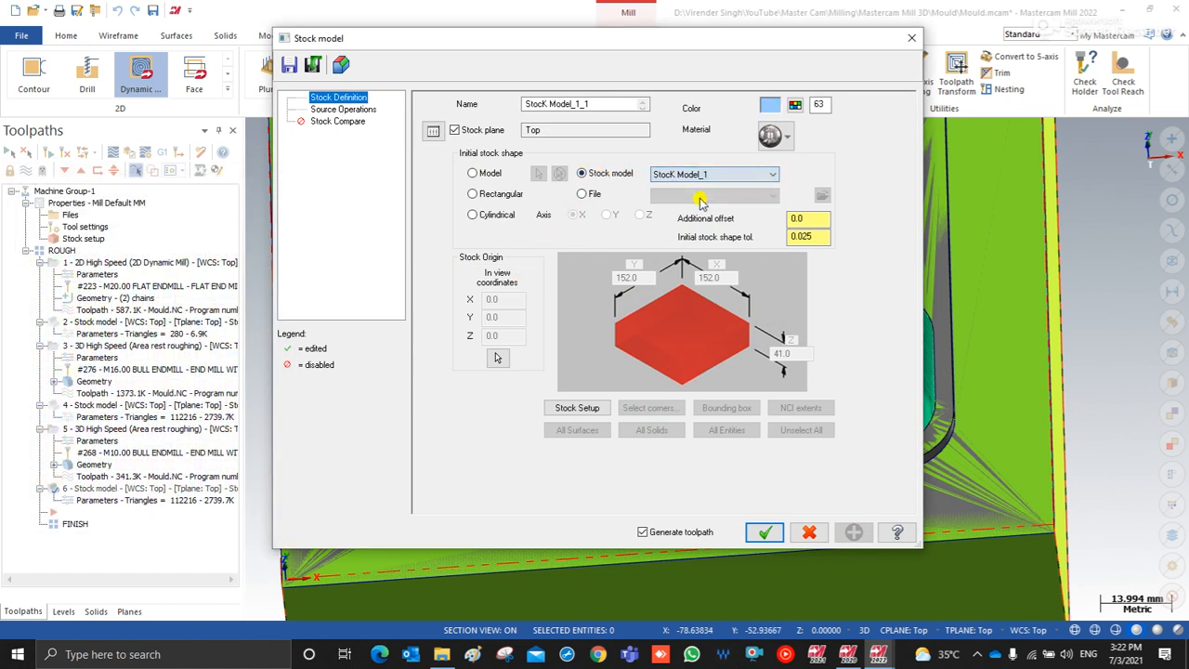
# Step: Compute the copied stock model from operation 5, the 10 mm rest roughing, and move the insert position into the FINISH group
pyautogui.click(342, 109)
pyautogui.click(615, 316)
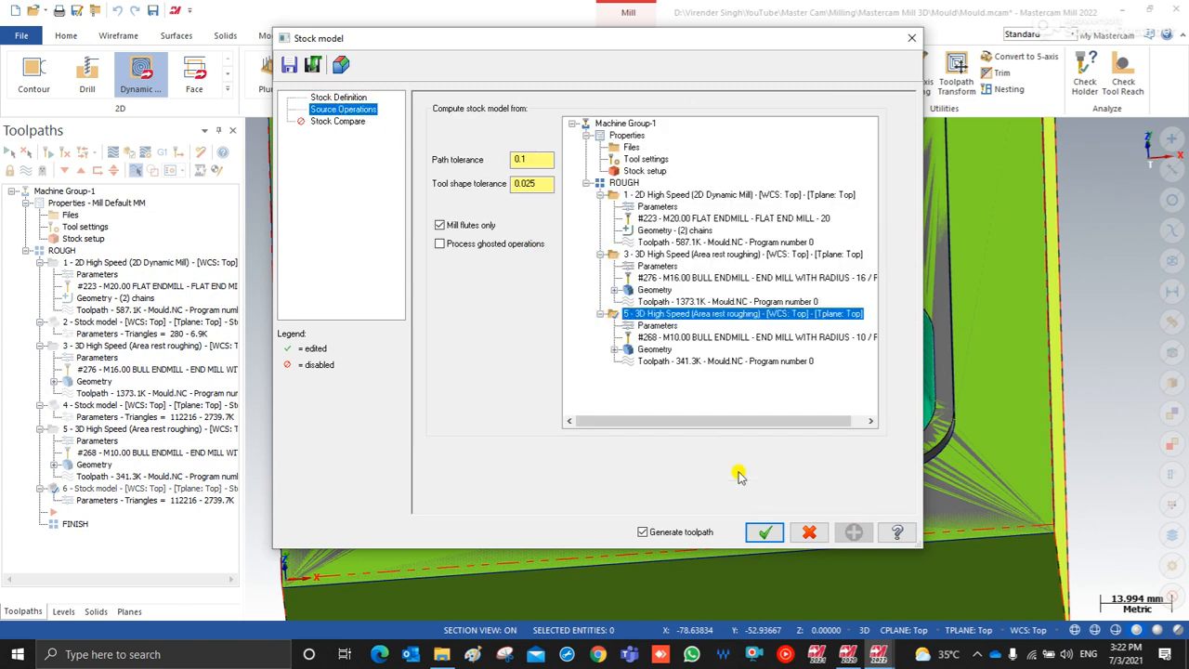
pyautogui.click(765, 531)
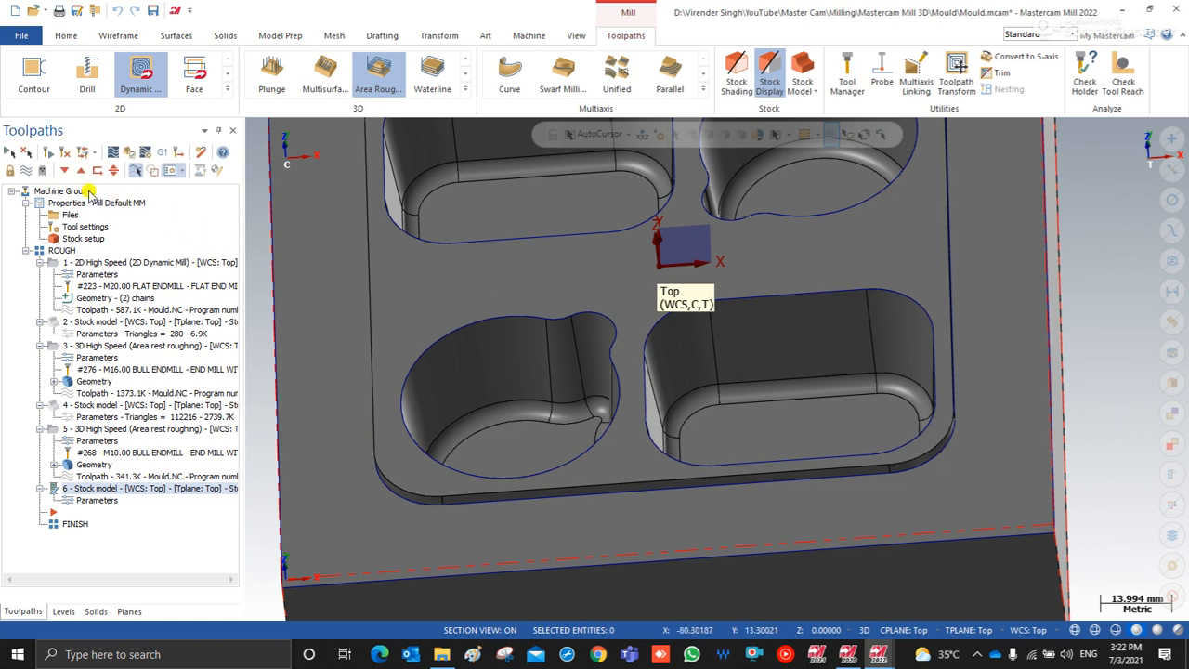
pyautogui.click(63, 170)
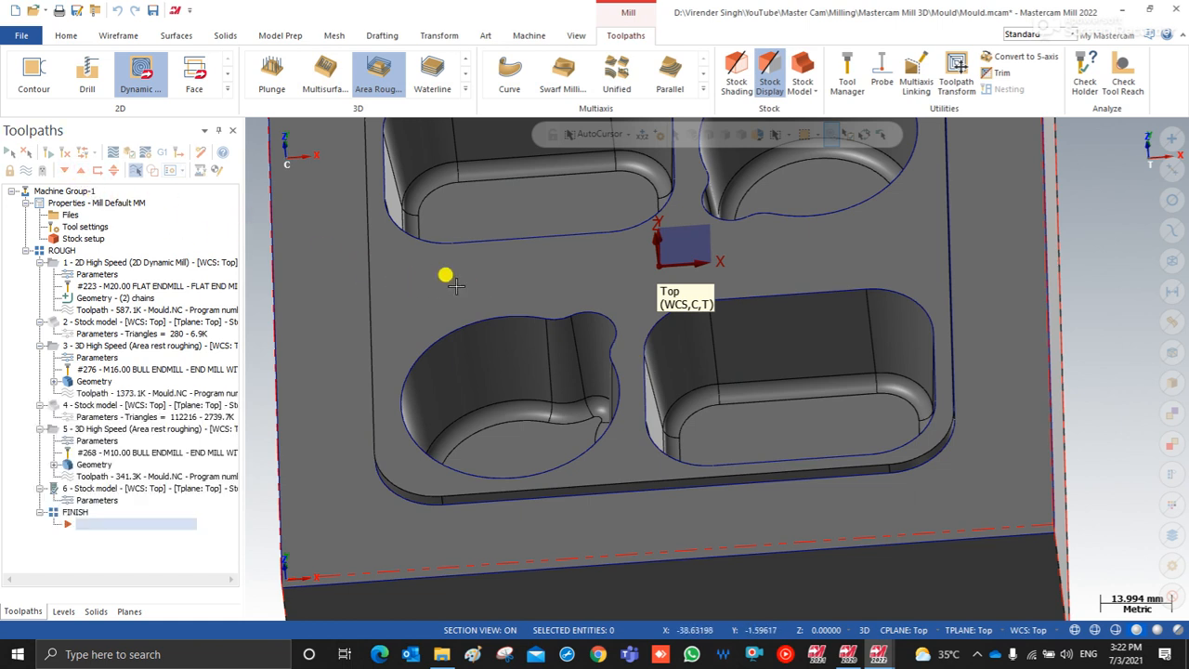
# Step: Examine the new stock model from several angles, checking the material removed in the round pockets' corners
pyautogui.scroll(-2, 557, 265)
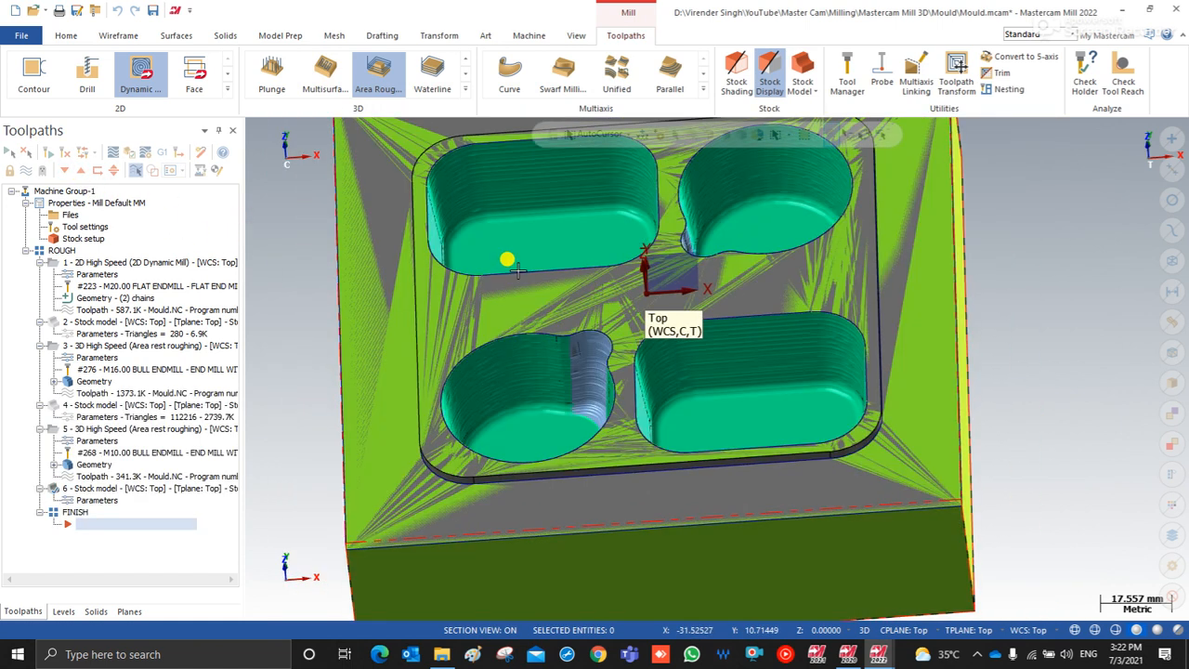
pyautogui.moveTo(553, 329)
pyautogui.mouseDown(button='middle')
pyautogui.moveTo(581, 320)
pyautogui.moveTo(580, 295)
pyautogui.moveTo(508, 311)
pyautogui.moveTo(532, 319)
pyautogui.moveTo(529, 365)
pyautogui.mouseUp(button='middle')
pyautogui.scroll(-4, 529, 364)
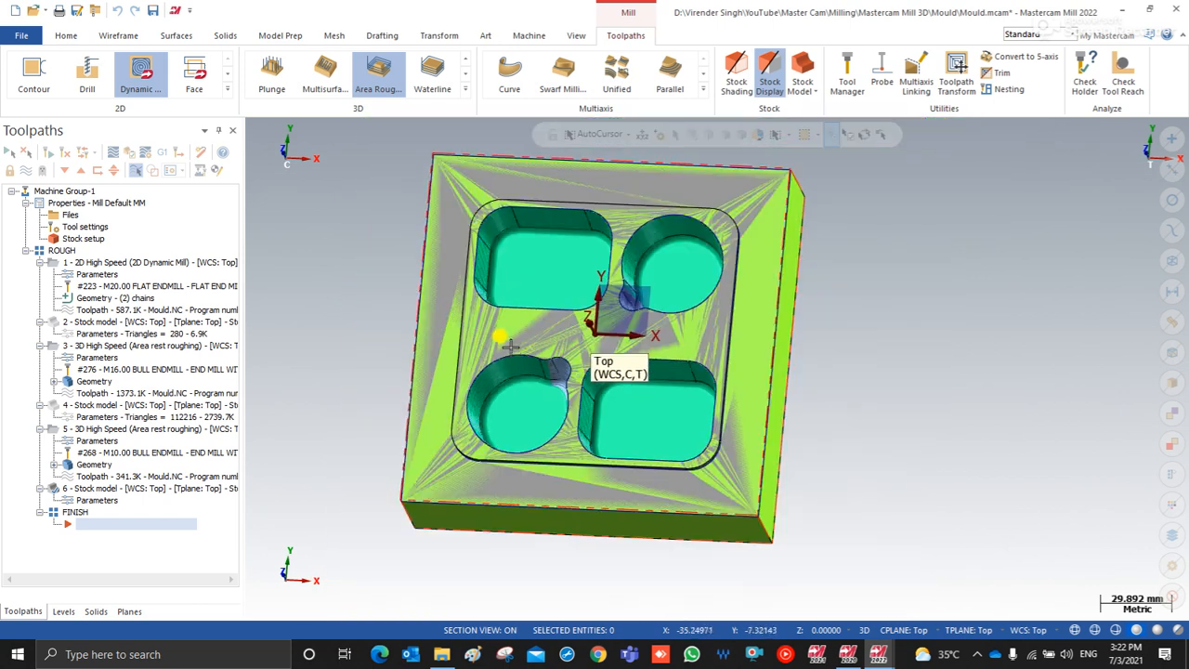
pyautogui.moveTo(510, 345); pyautogui.dragTo(532, 315, button='middle')
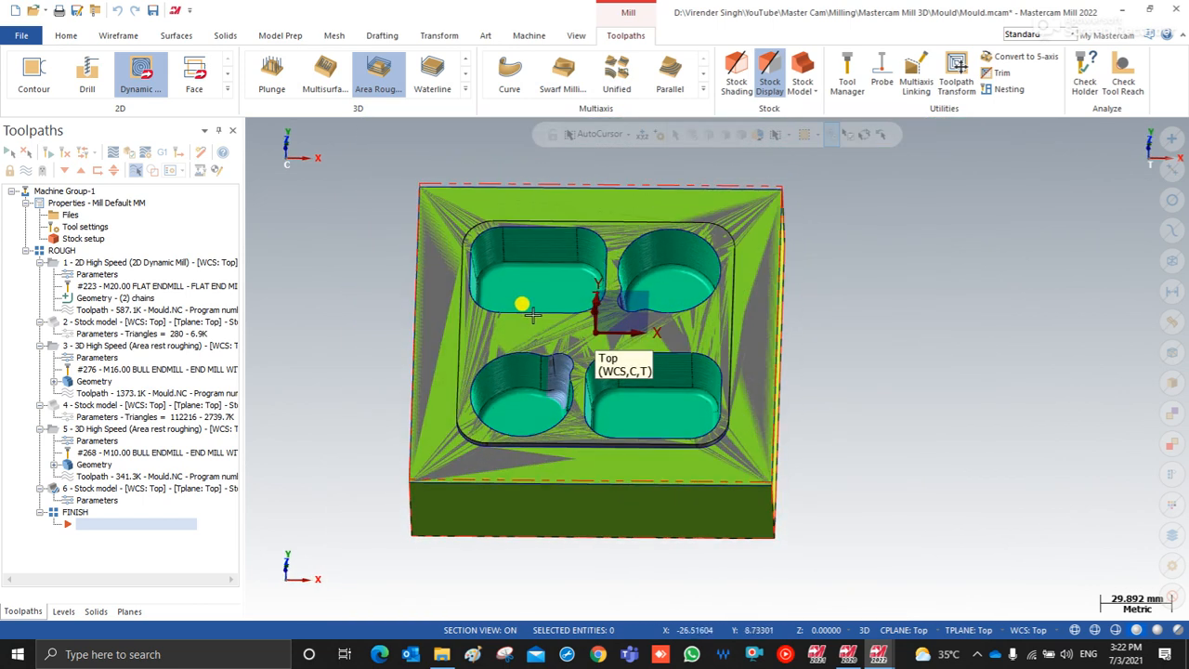
pyautogui.scroll(1, 533, 316)
pyautogui.moveTo(533, 314); pyautogui.dragTo(501, 301, button='middle')
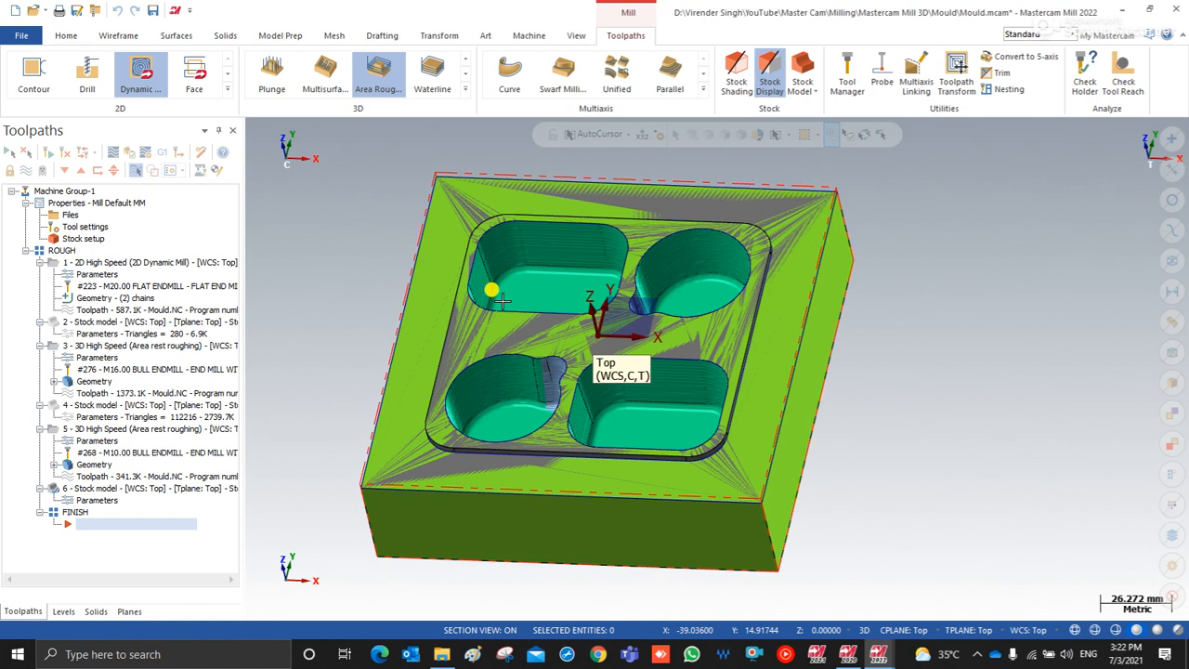
pyautogui.scroll(1, 501, 300)
pyautogui.scroll(-1, 502, 300)
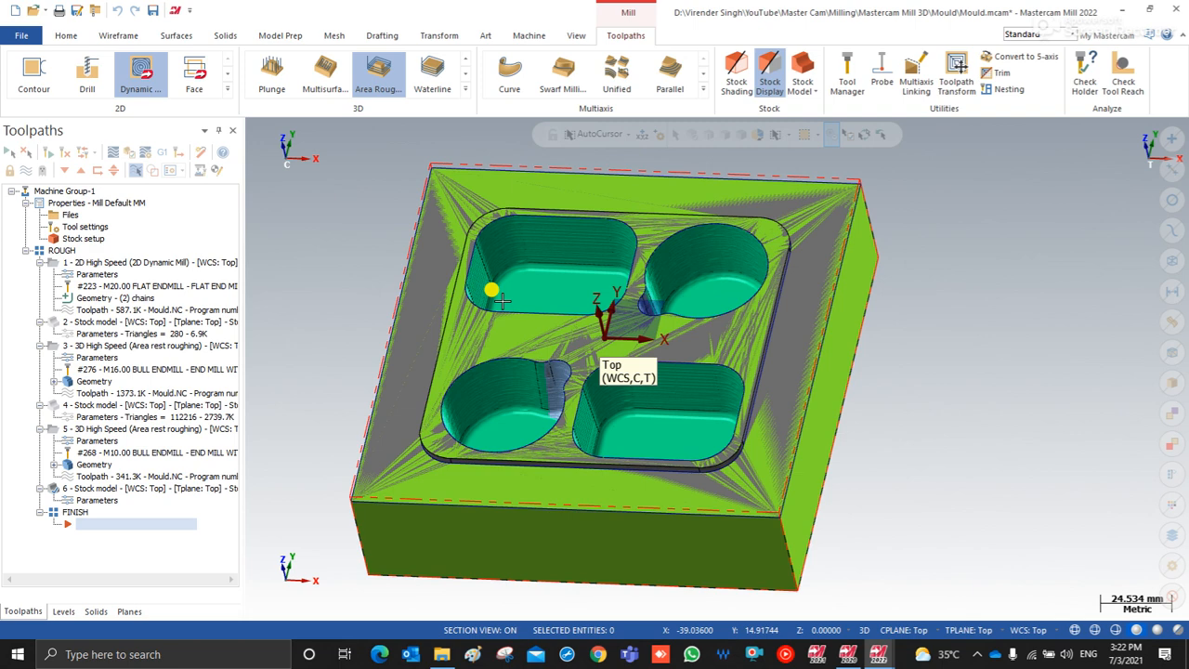
pyautogui.moveTo(633, 321)
pyautogui.mouseDown(button='middle')
pyautogui.moveTo(685, 313)
pyautogui.moveTo(633, 319)
pyautogui.mouseUp(button='middle')
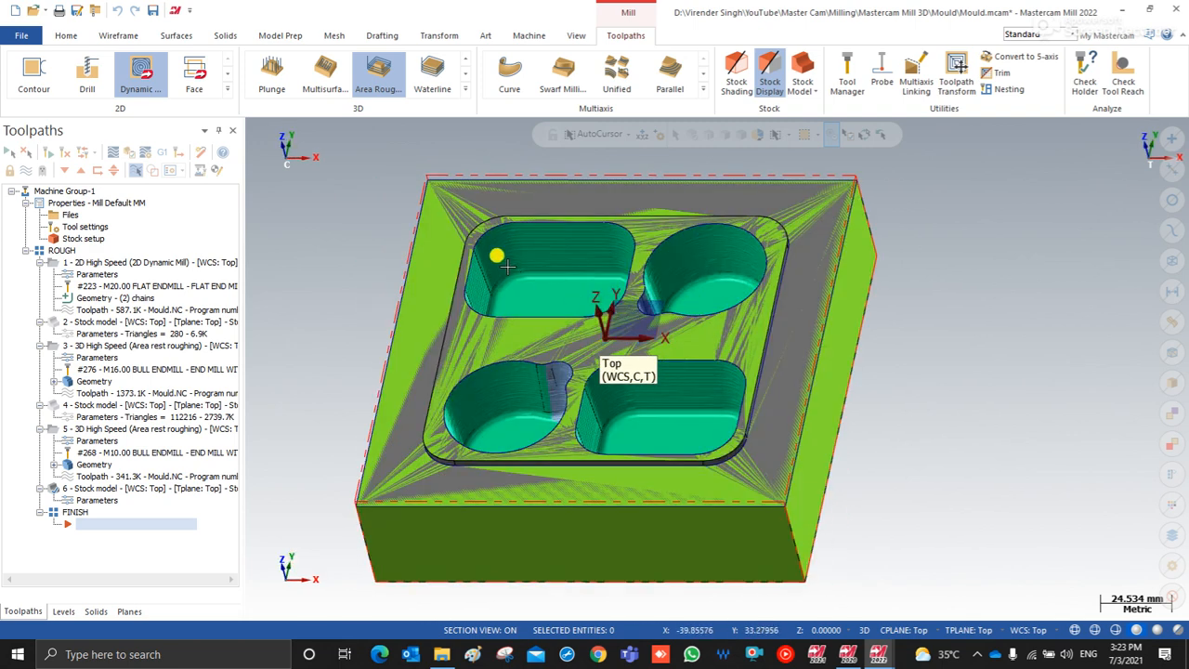
# Step: Run a Verify simulation of all roughing operations with the tool displayed
pyautogui.click(10, 152)
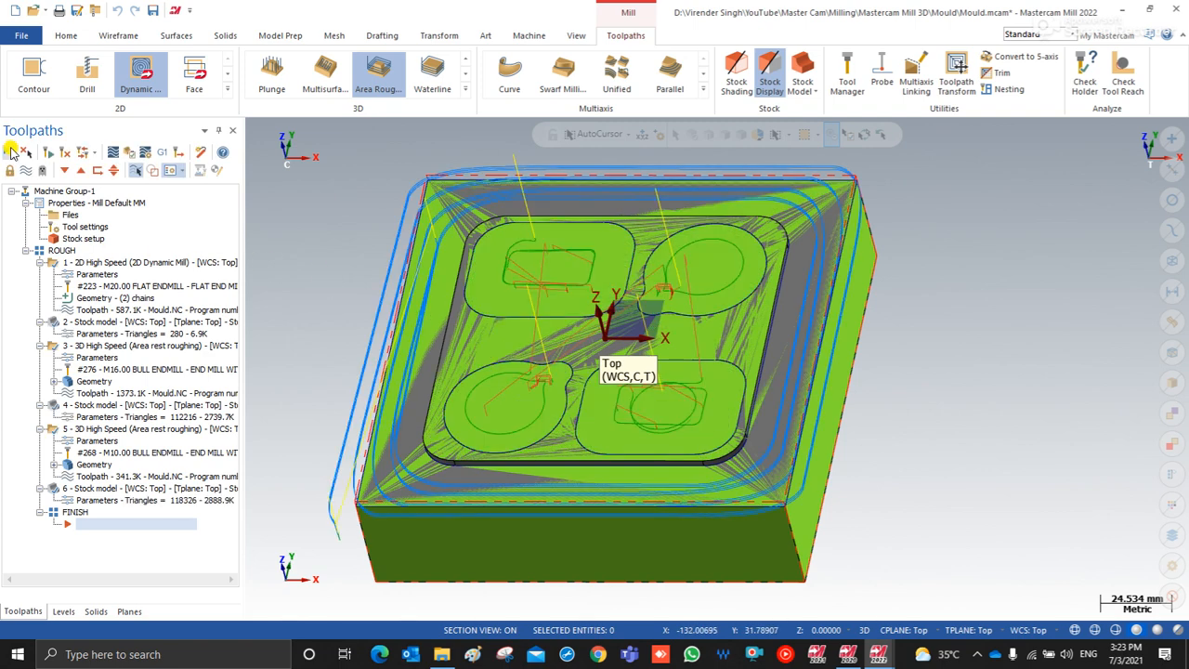
pyautogui.click(130, 152)
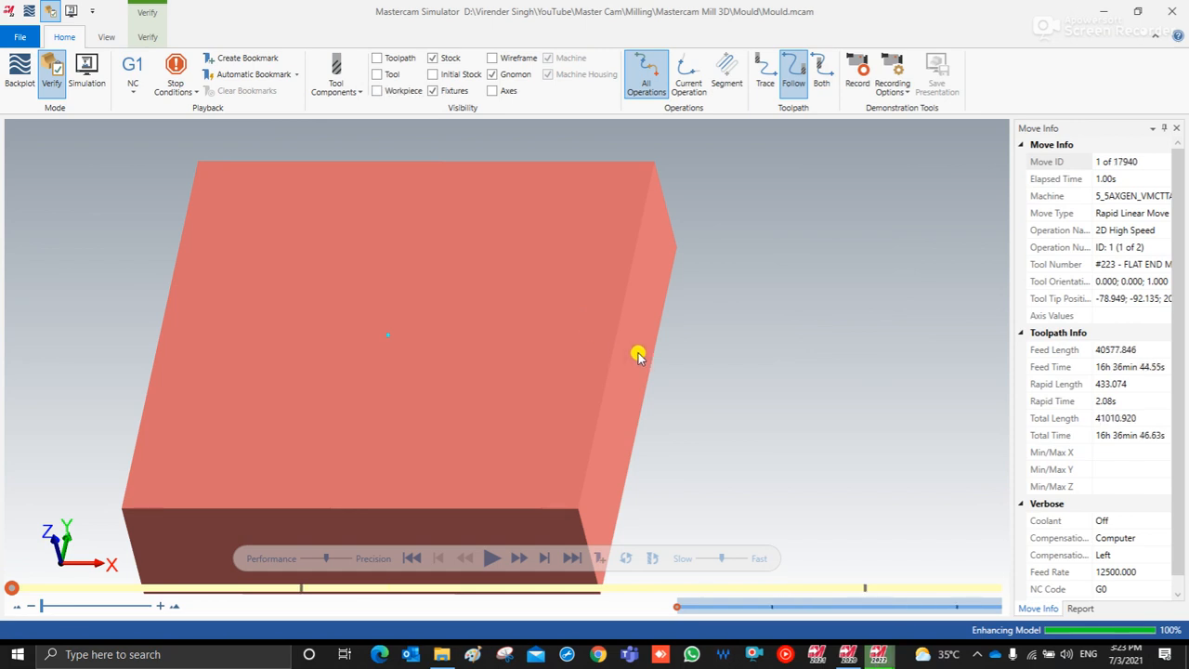
pyautogui.click(491, 557)
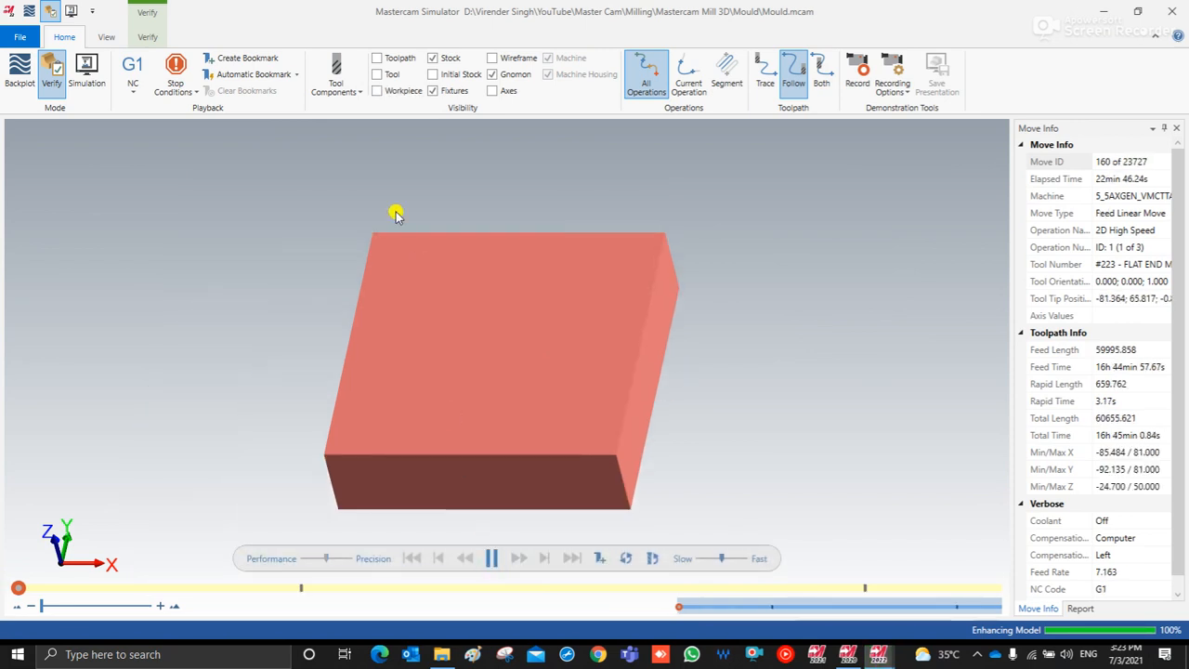
pyautogui.click(385, 77)
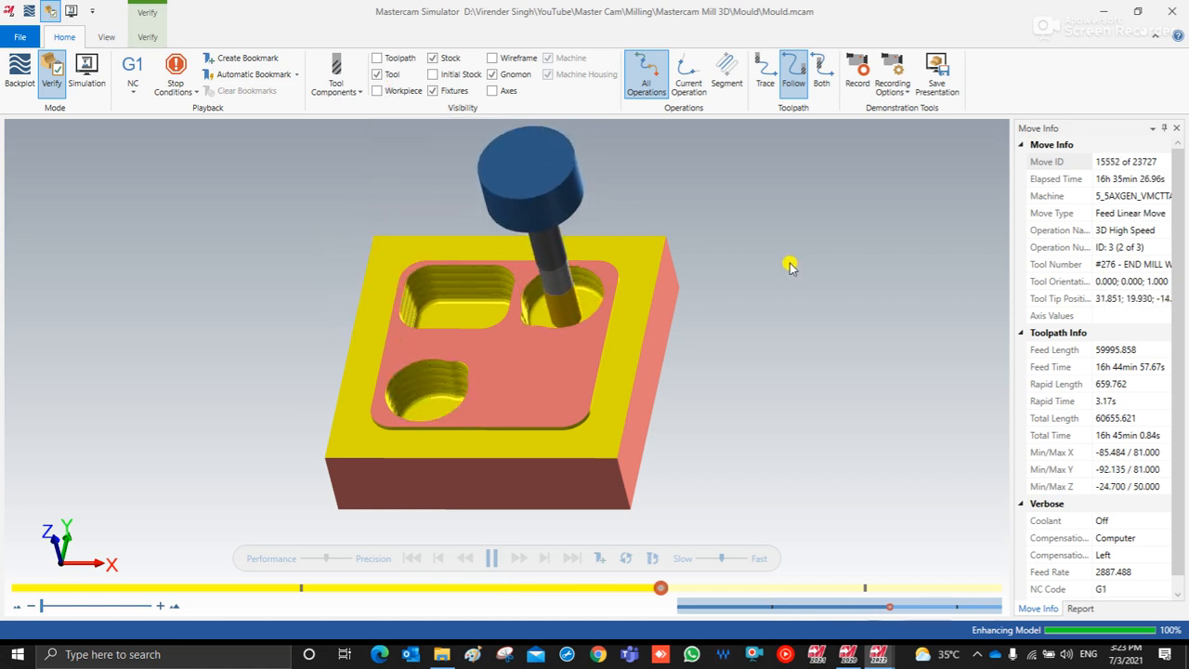
pyautogui.moveTo(757, 285)
pyautogui.mouseDown(button='middle')
pyautogui.moveTo(739, 307)
pyautogui.moveTo(743, 287)
pyautogui.moveTo(749, 297)
pyautogui.mouseUp(button='middle')
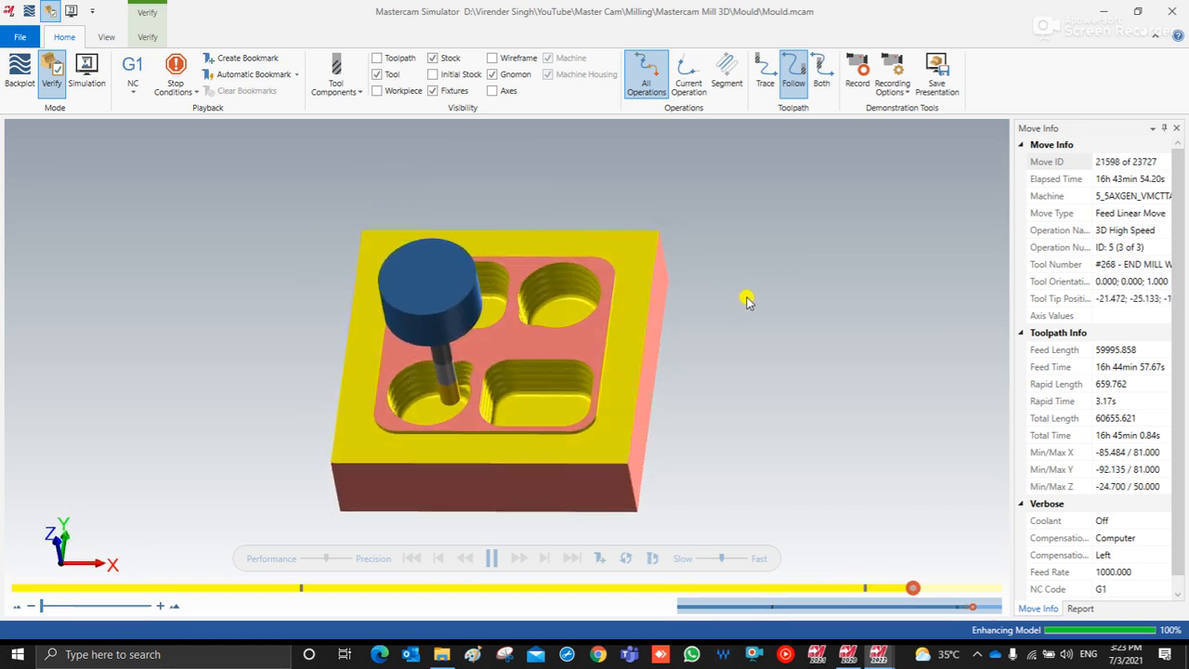
# Step: Colour the simulated cuts by operation, inspect the areas each tool machined in the pockets, and return to the toolpath list
pyautogui.click(147, 37)
pyautogui.click(16, 75)
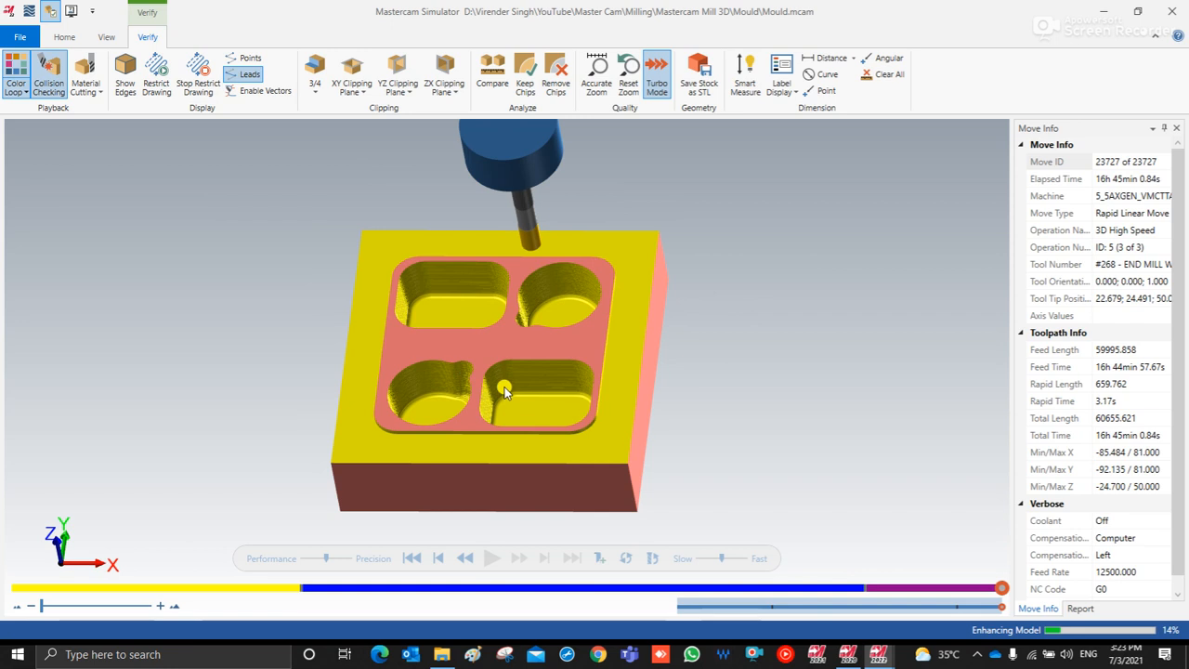
pyautogui.scroll(5, 493, 381)
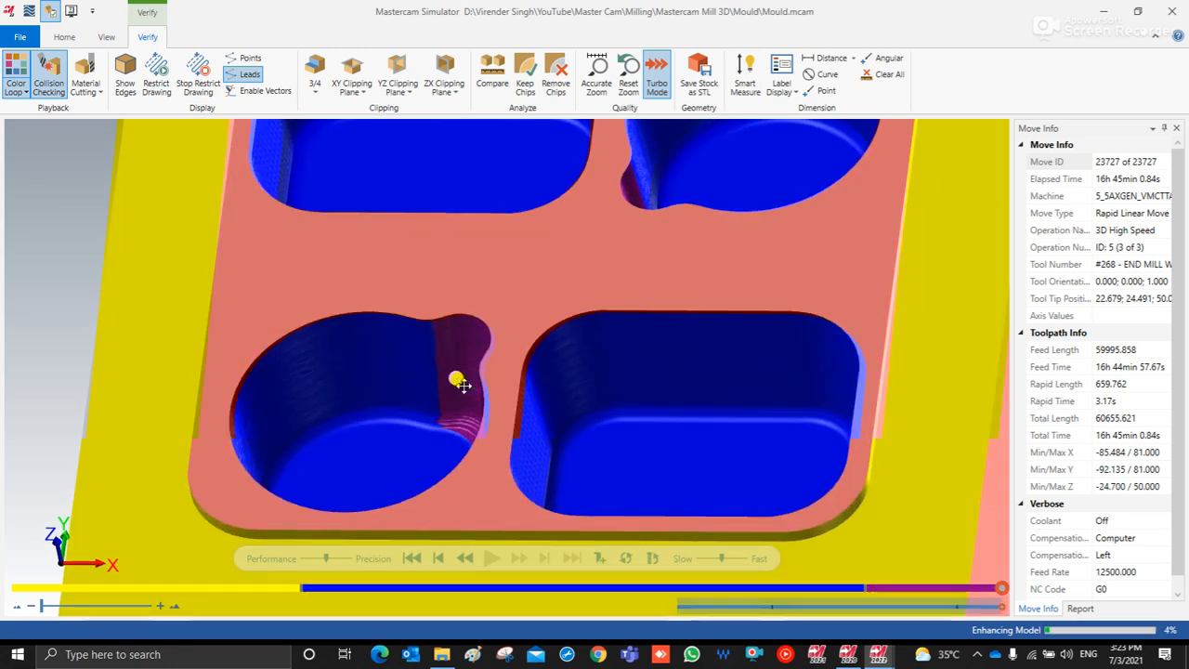
pyautogui.moveTo(488, 397); pyautogui.dragTo(486, 405, button='middle')
pyautogui.scroll(-5, 467, 397)
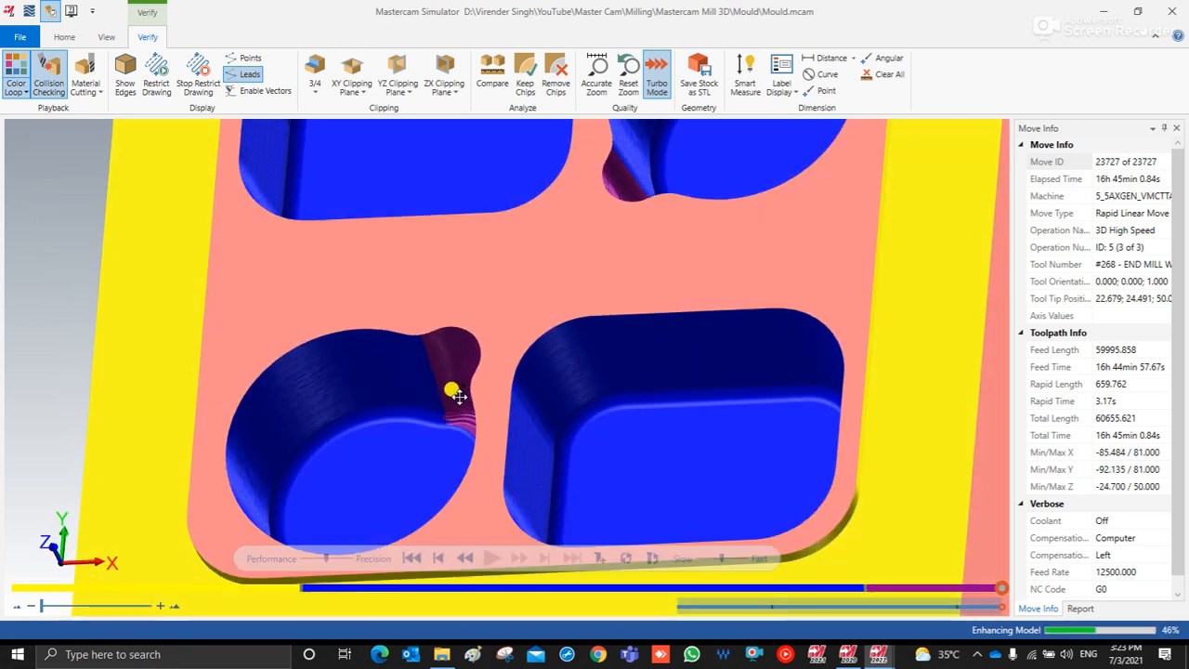
pyautogui.moveTo(455, 400); pyautogui.dragTo(487, 362, button='middle')
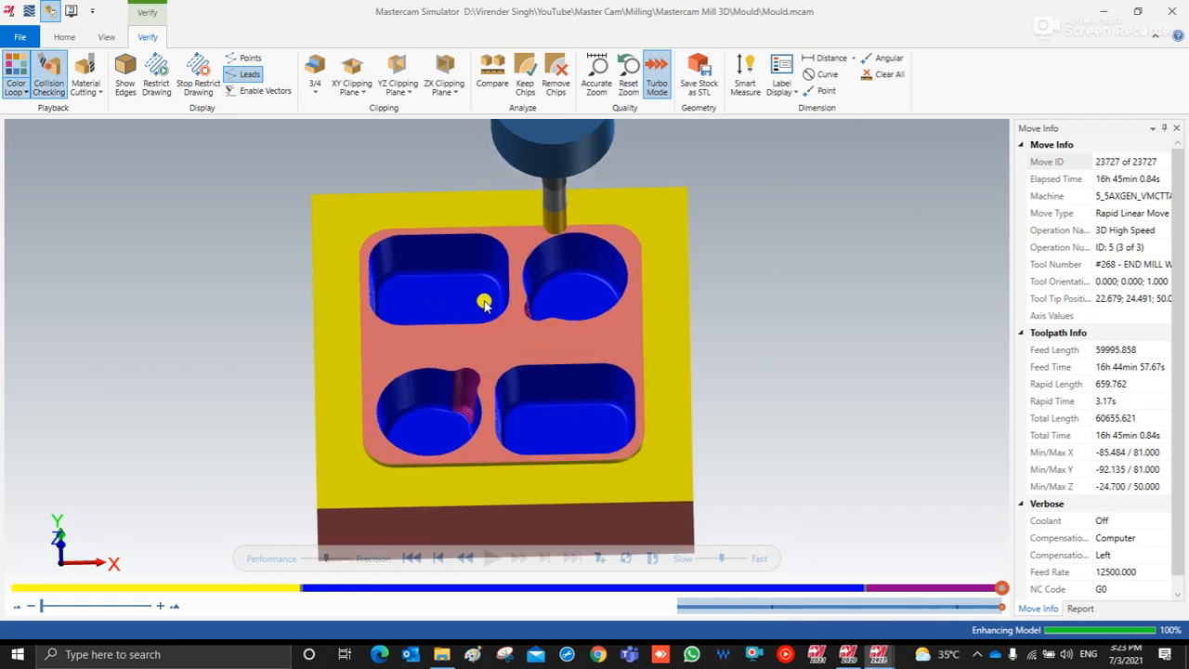
pyautogui.scroll(-1, 471, 271)
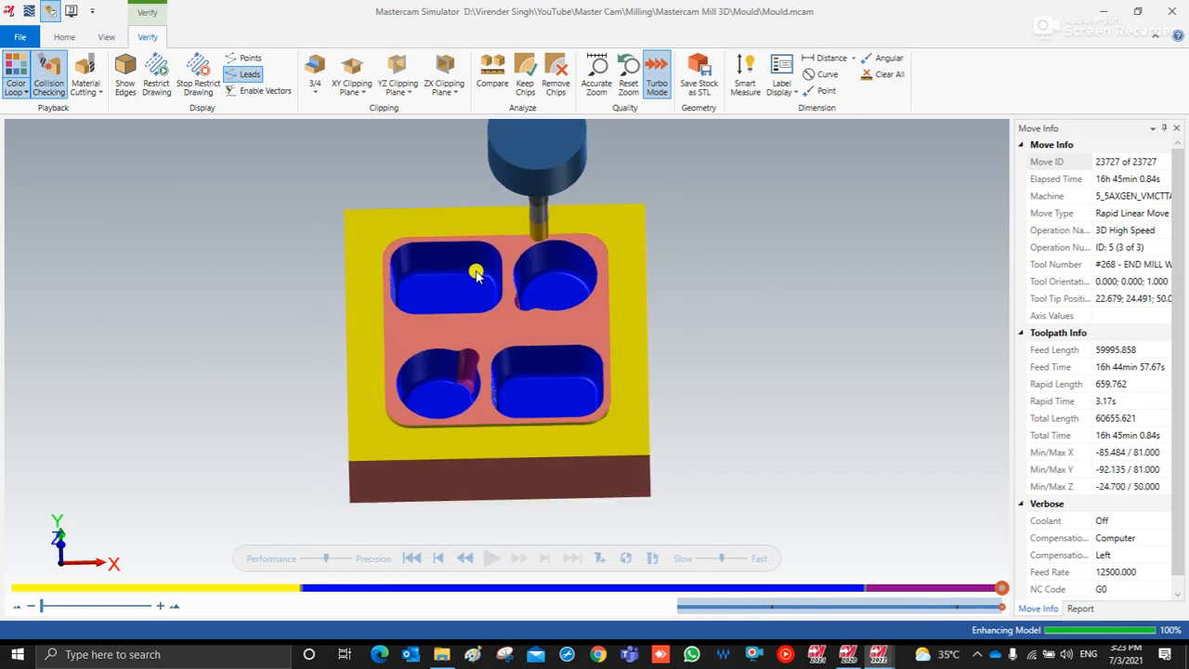
pyautogui.scroll(1, 505, 319)
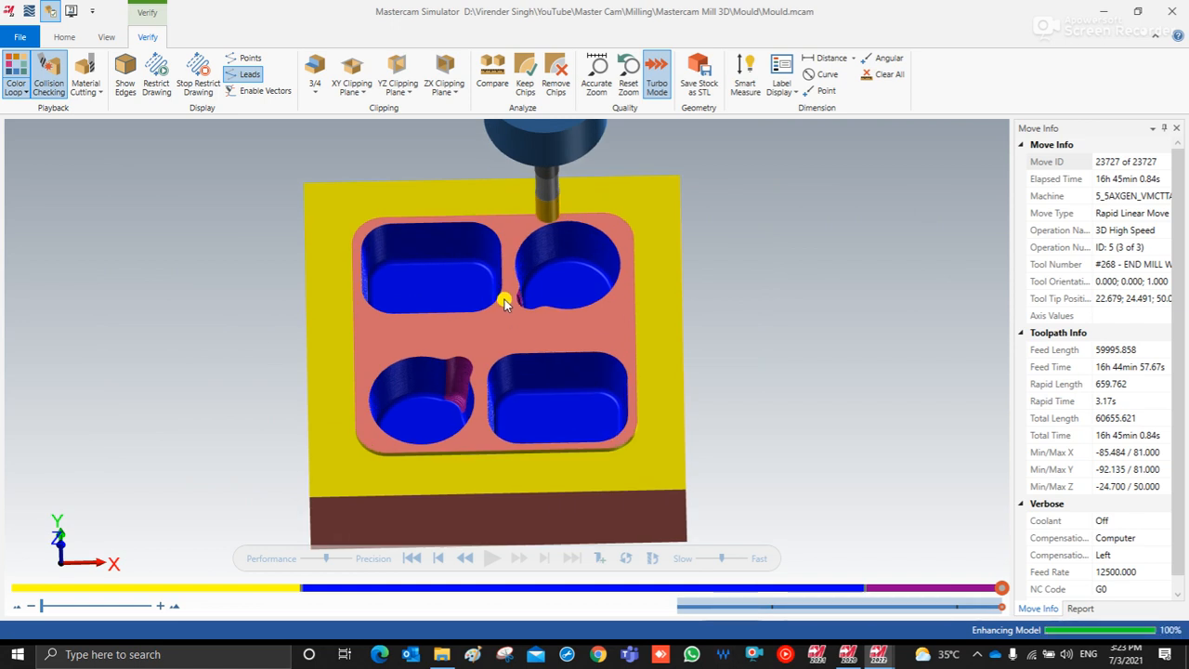
pyautogui.click(1105, 12)
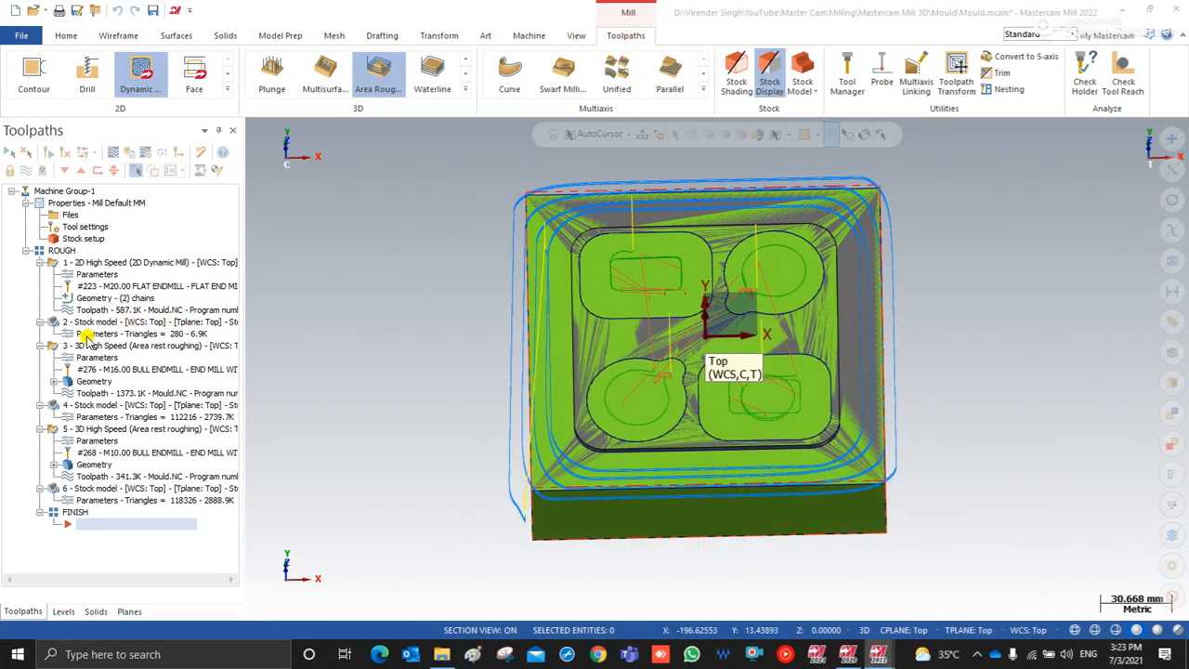
# Step: Review the 2D Dynamic Mill operation's cut parameters and the first stock model's definition without changing them
pyautogui.click(98, 275)
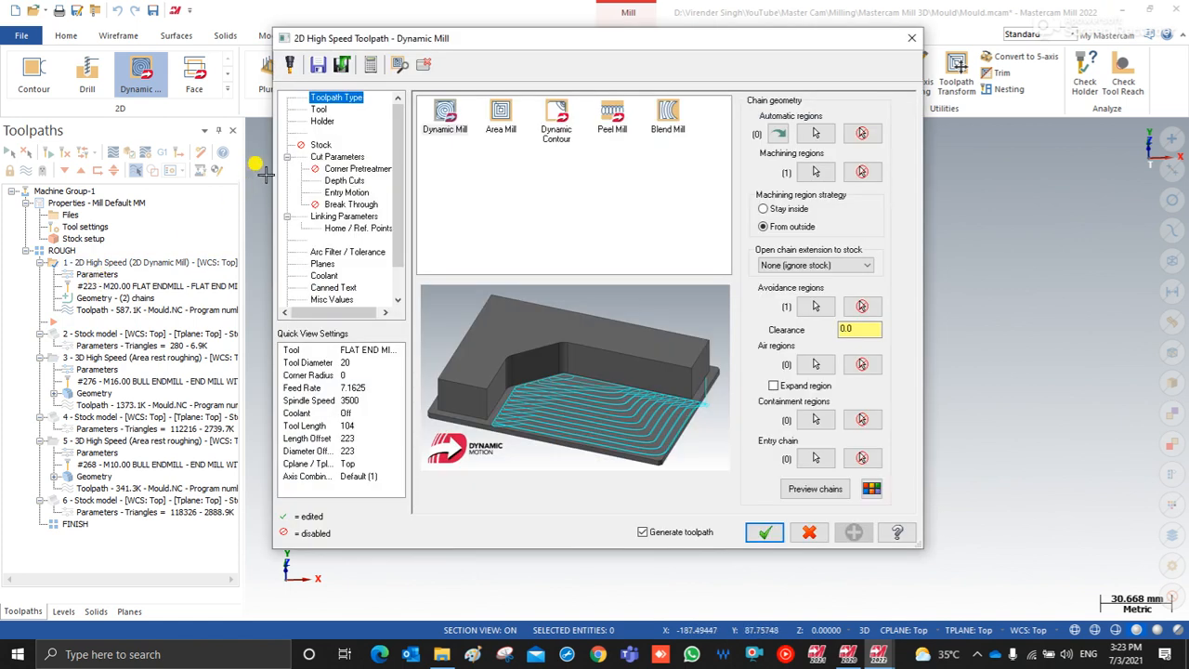
pyautogui.click(329, 157)
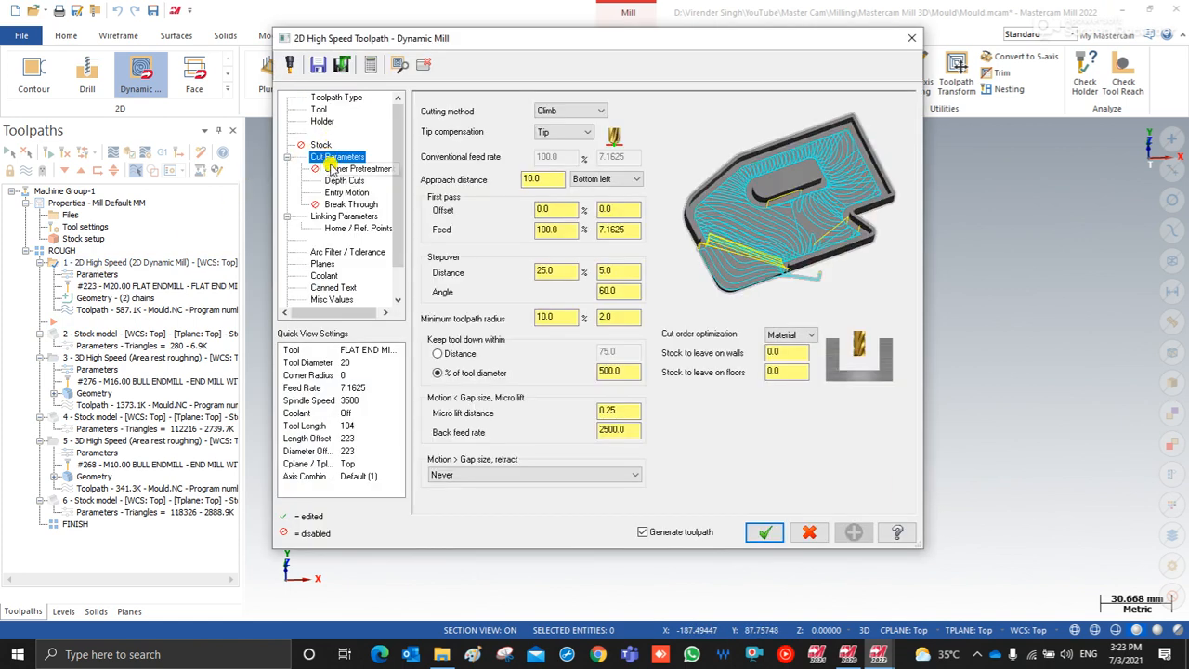
pyautogui.click(911, 38)
pyautogui.click(88, 334)
pyautogui.click(86, 345)
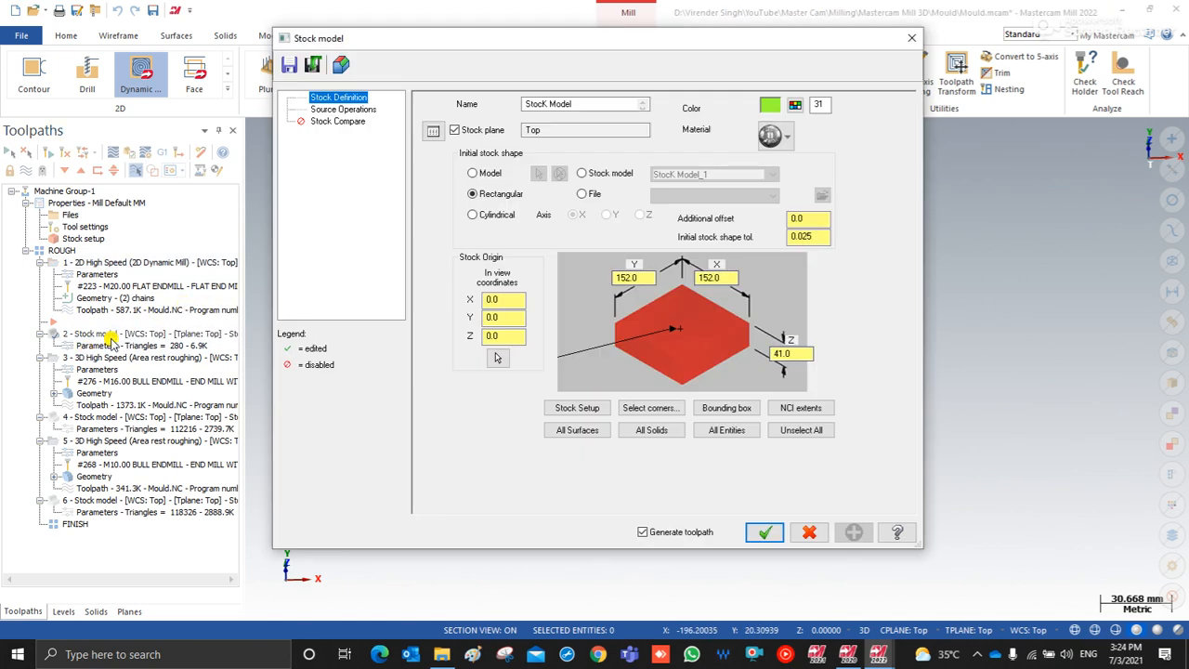
pyautogui.click(908, 39)
# Step: Make the 16 mm area rest roughing operation skip pockets smaller than 120% of the tool diameter and accept the change
pyautogui.click(102, 369)
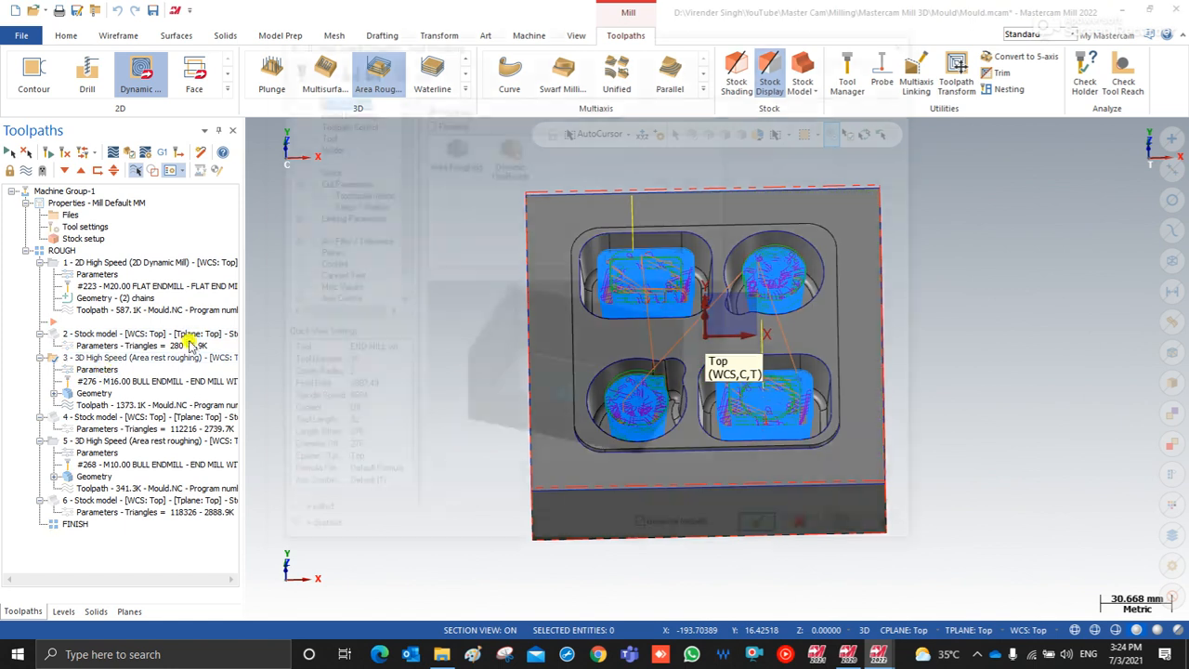
pyautogui.click(339, 110)
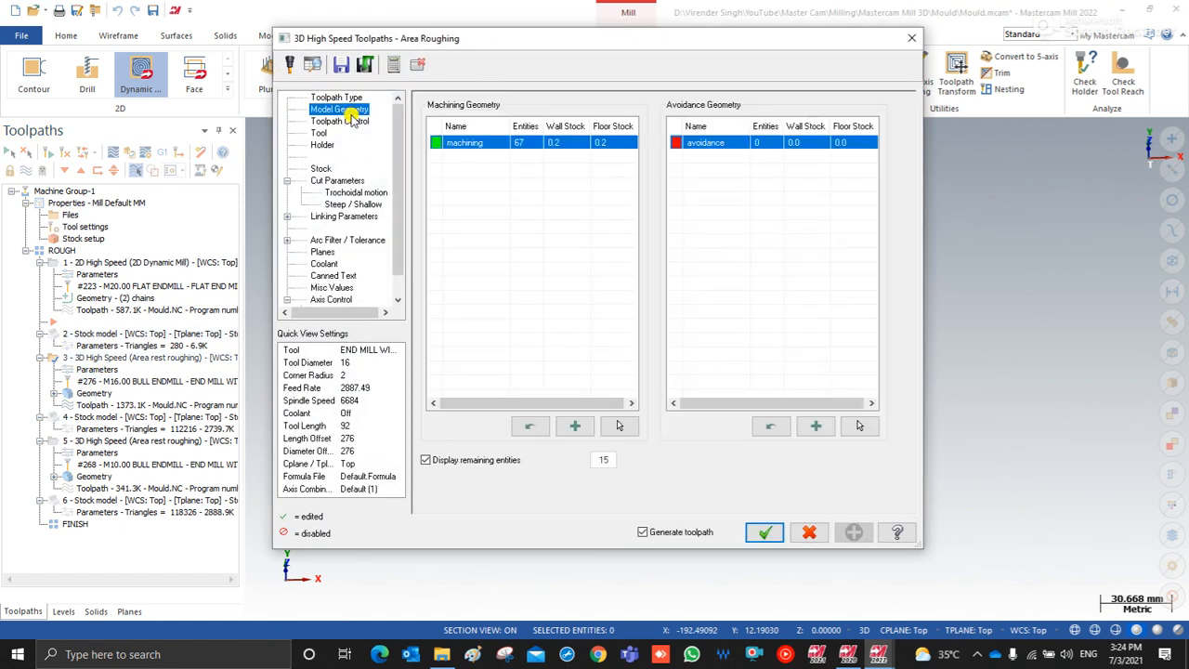
pyautogui.click(344, 121)
pyautogui.doubleClick(832, 294)
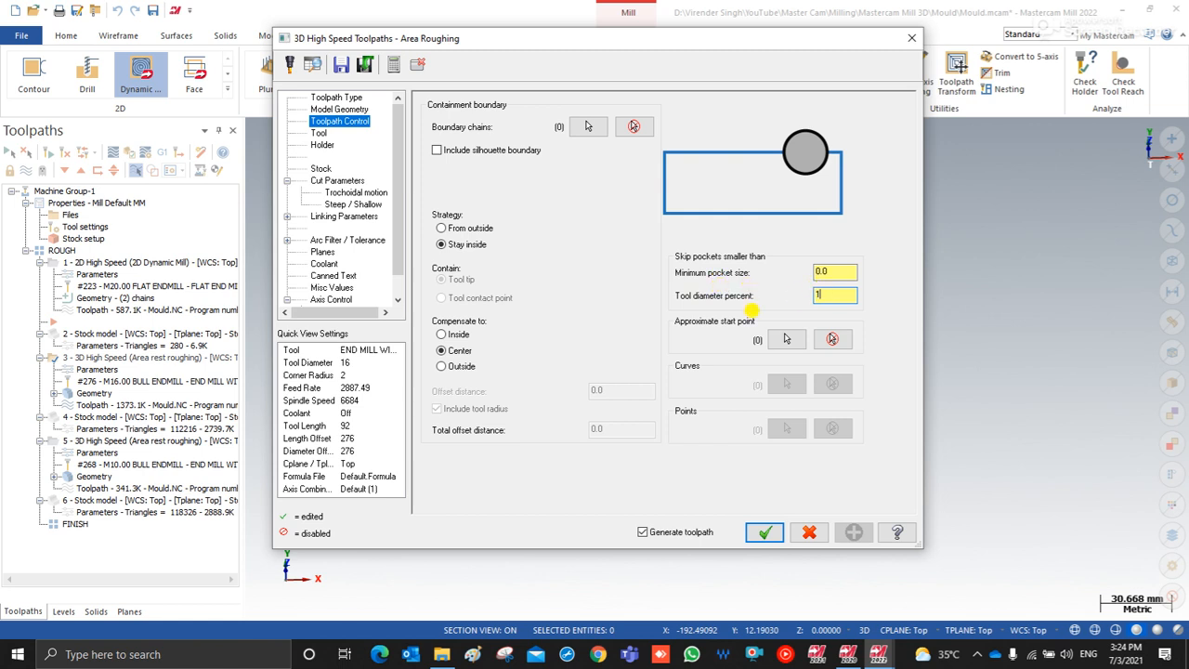
pyautogui.write('0')
pyautogui.click(844, 273)
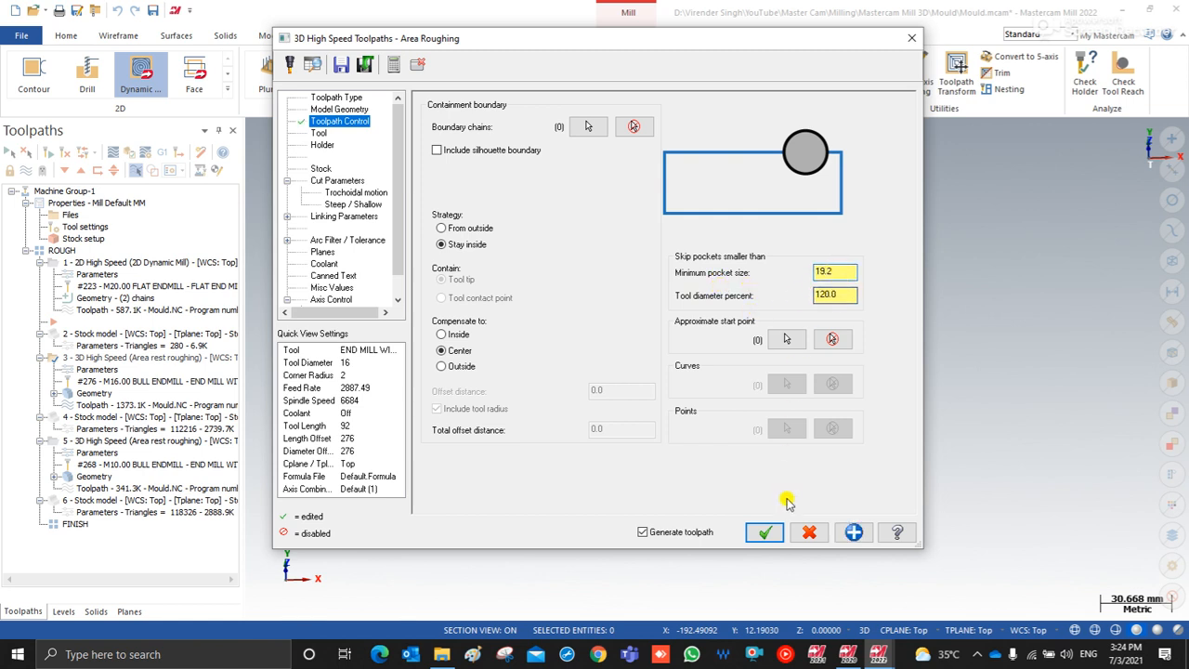
pyautogui.click(764, 532)
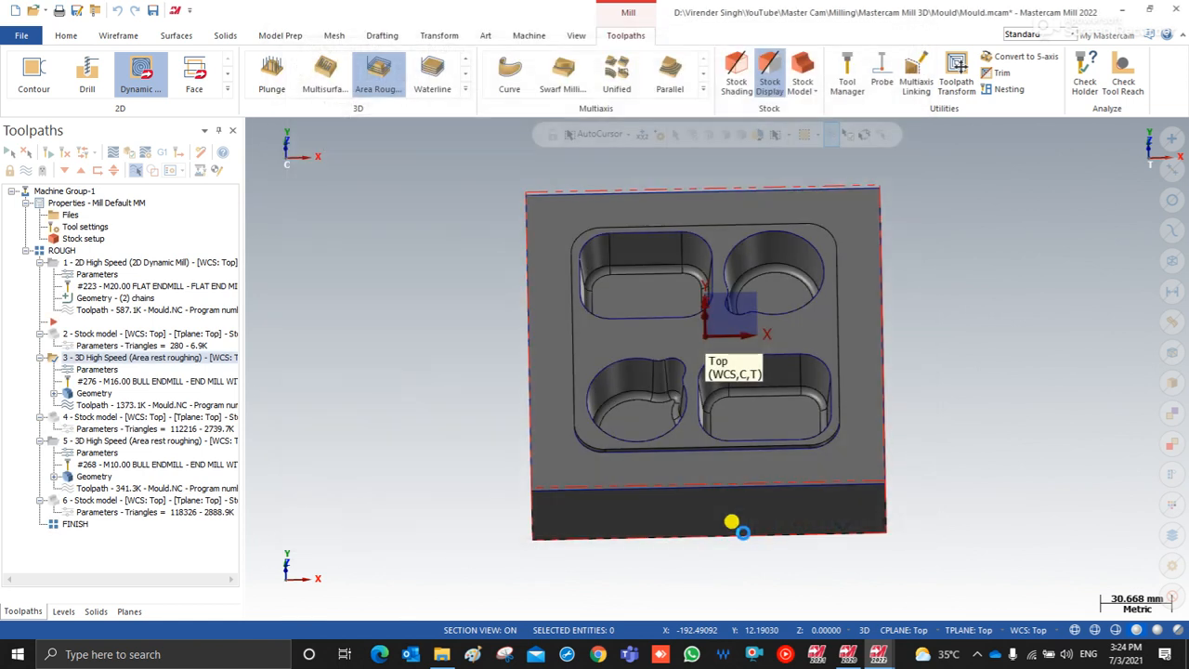
# Step: Make the 10 mm area rest roughing operation skip pockets smaller than 120% of the tool diameter and accept the change
pyautogui.click(84, 452)
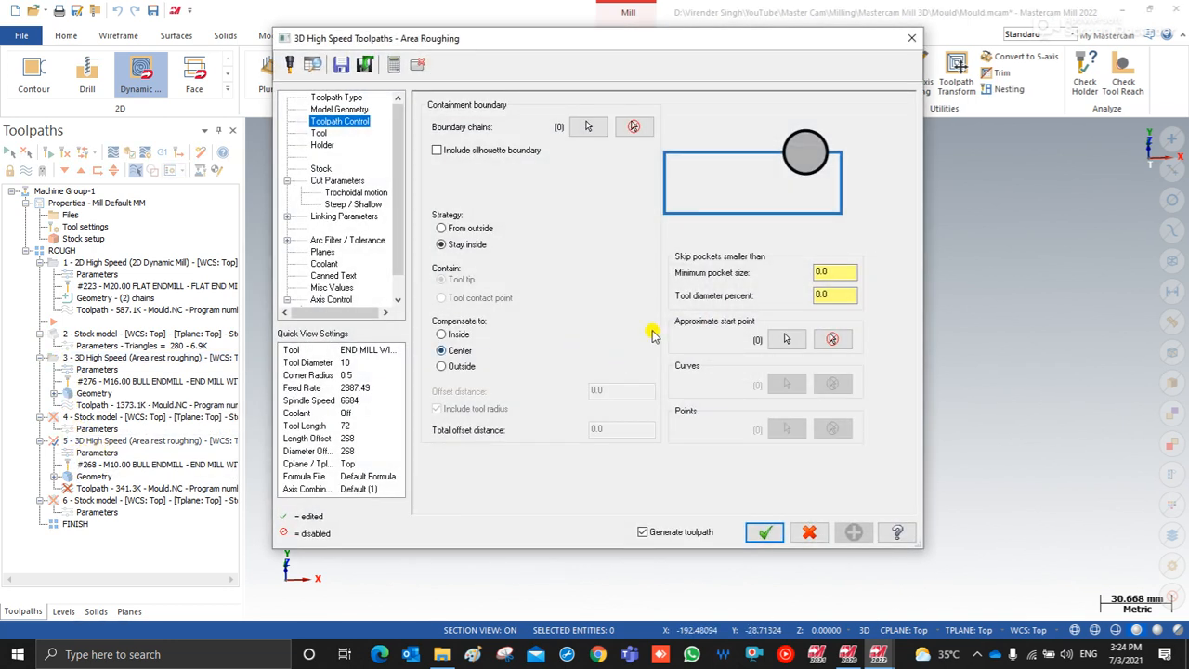
pyautogui.doubleClick(842, 294)
pyautogui.write('120')
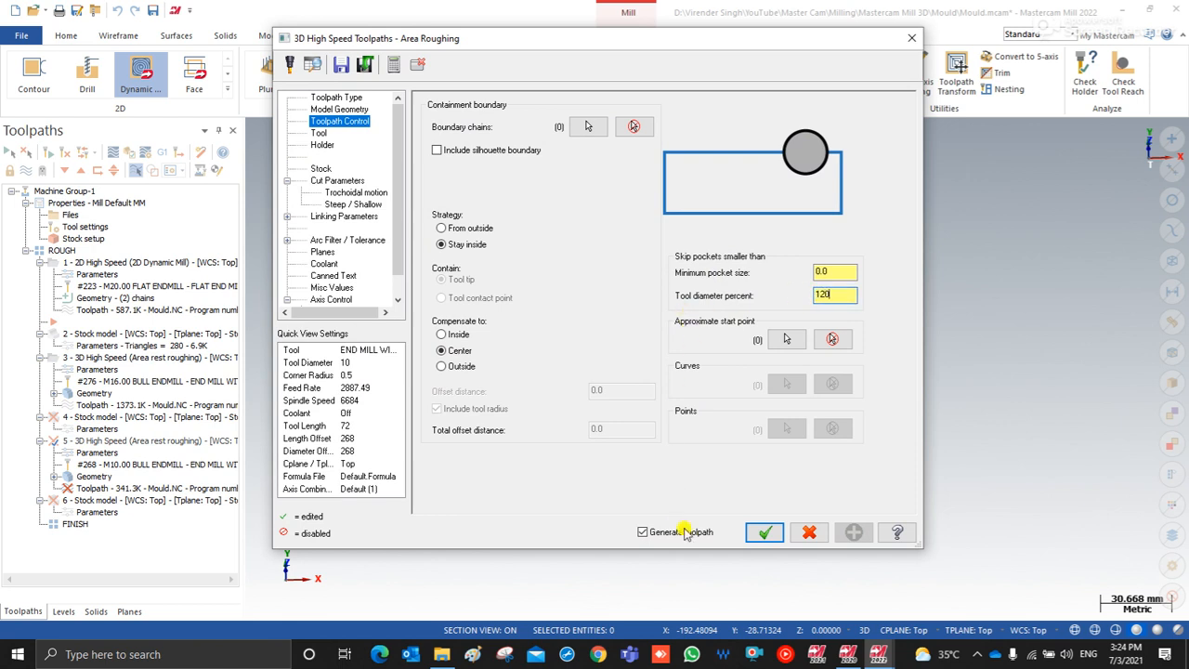
pyautogui.click(764, 531)
pyautogui.click(716, 384)
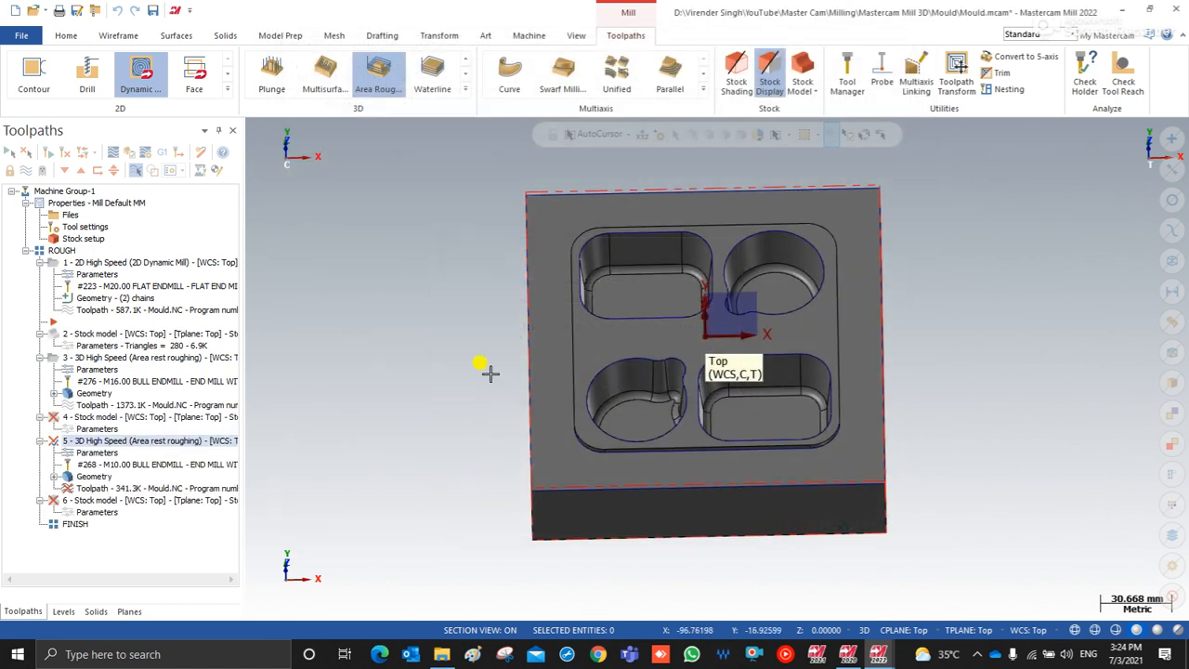
# Step: Regenerate the second stock model, then recheck the 10 mm area rest roughing's pocket limits and regenerate that operation
pyautogui.click(99, 417)
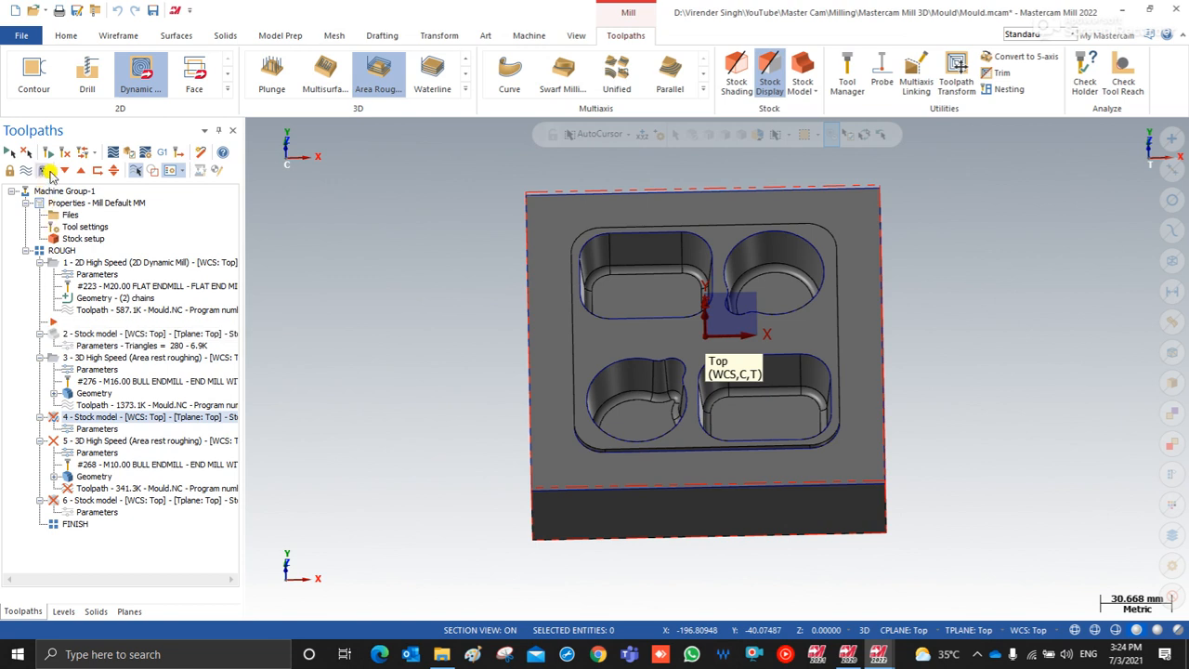
pyautogui.click(51, 155)
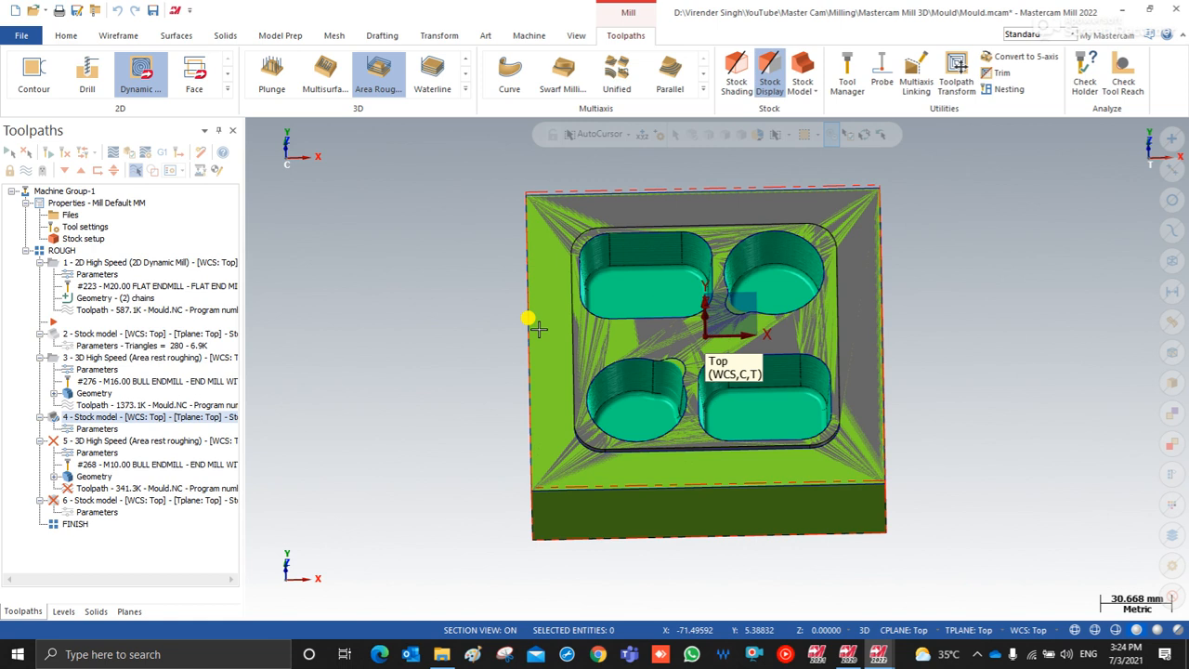
pyautogui.click(90, 452)
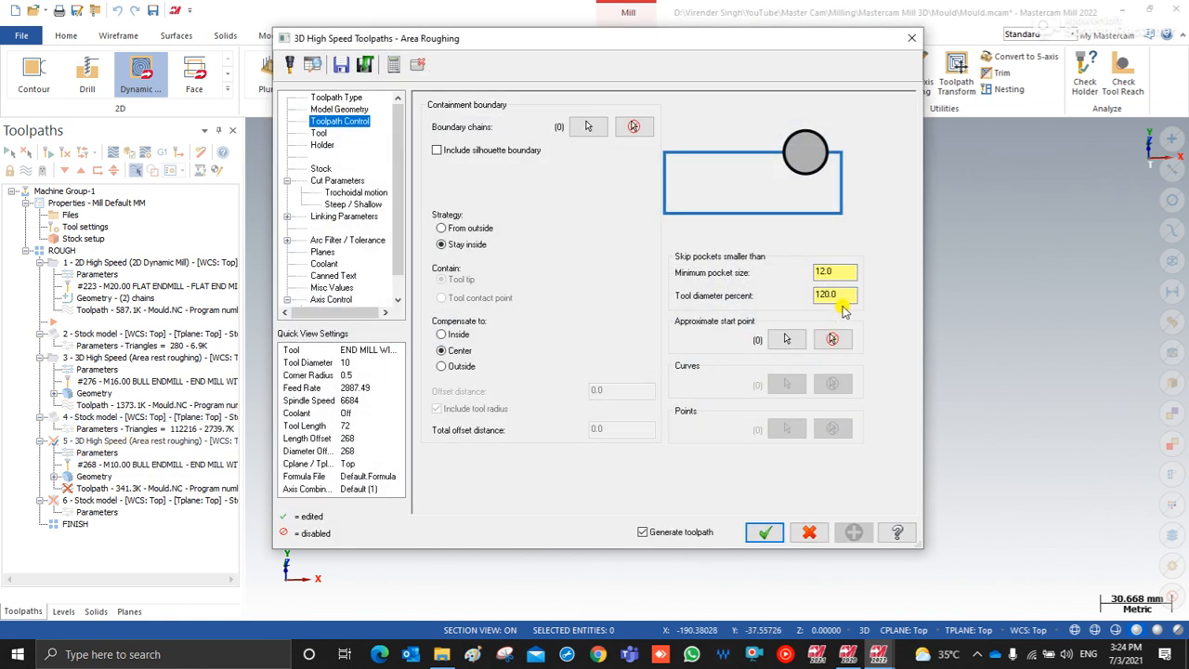
pyautogui.click(764, 531)
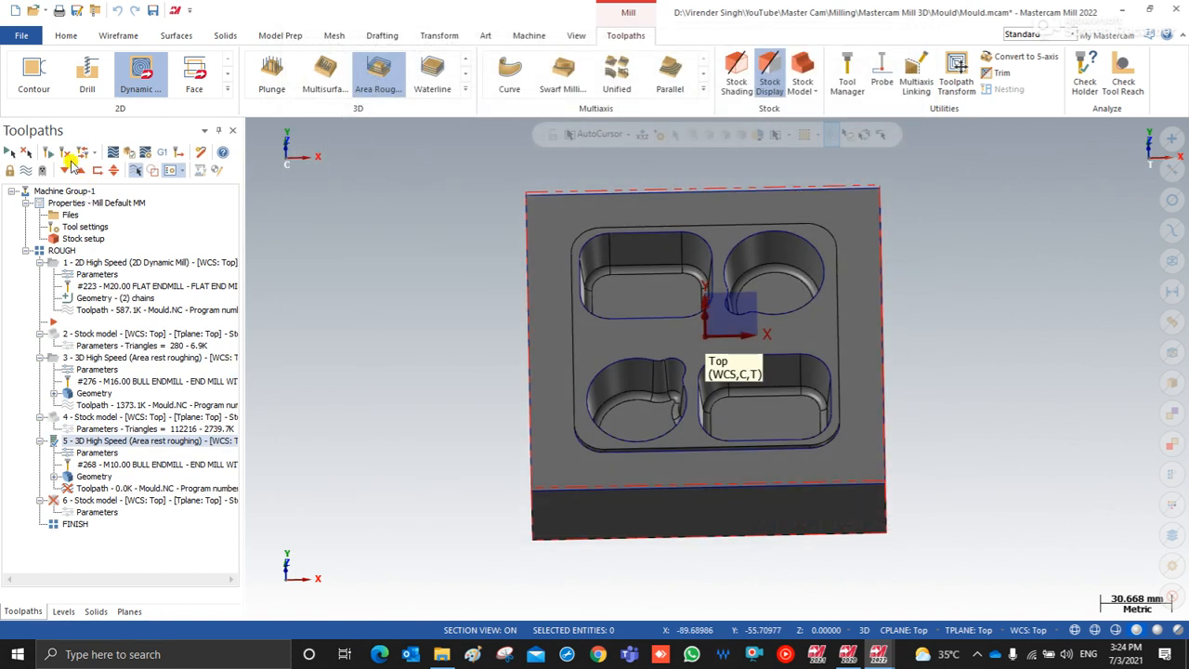
pyautogui.click(66, 155)
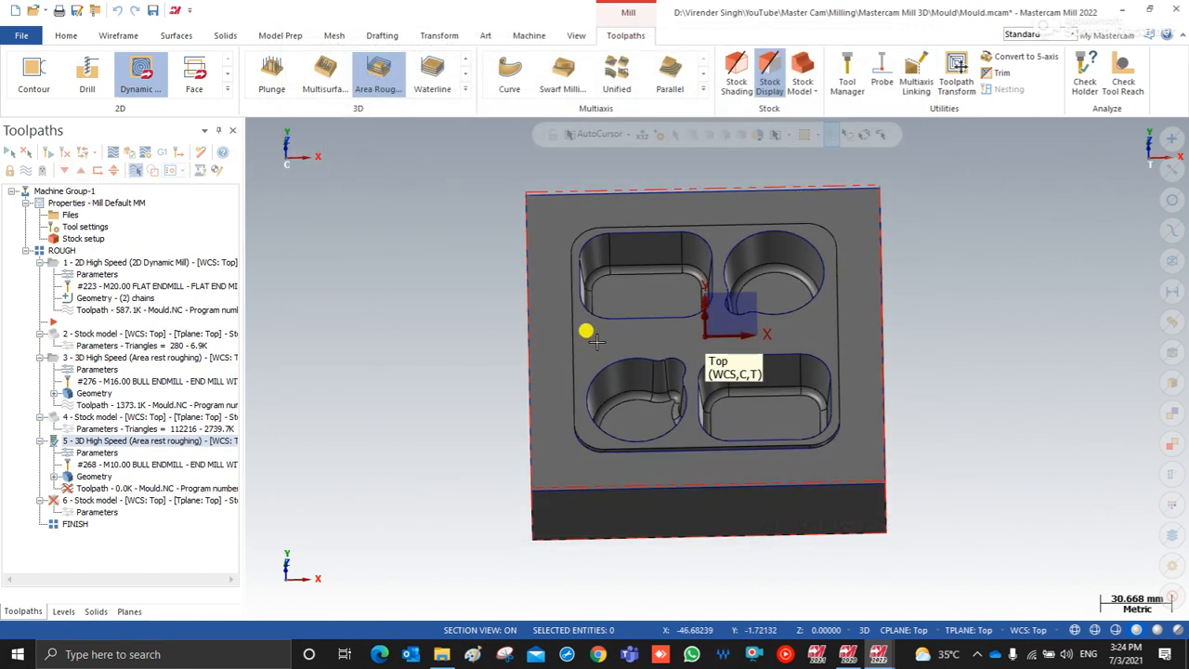
# Step: Examine the mould's pockets and the regenerated 10 mm rest roughing toolpath from the top and at an angle
pyautogui.scroll(2, 628, 370)
pyautogui.moveTo(632, 380)
pyautogui.mouseDown(button='middle')
pyautogui.moveTo(615, 367)
pyautogui.moveTo(625, 396)
pyautogui.mouseUp(button='middle')
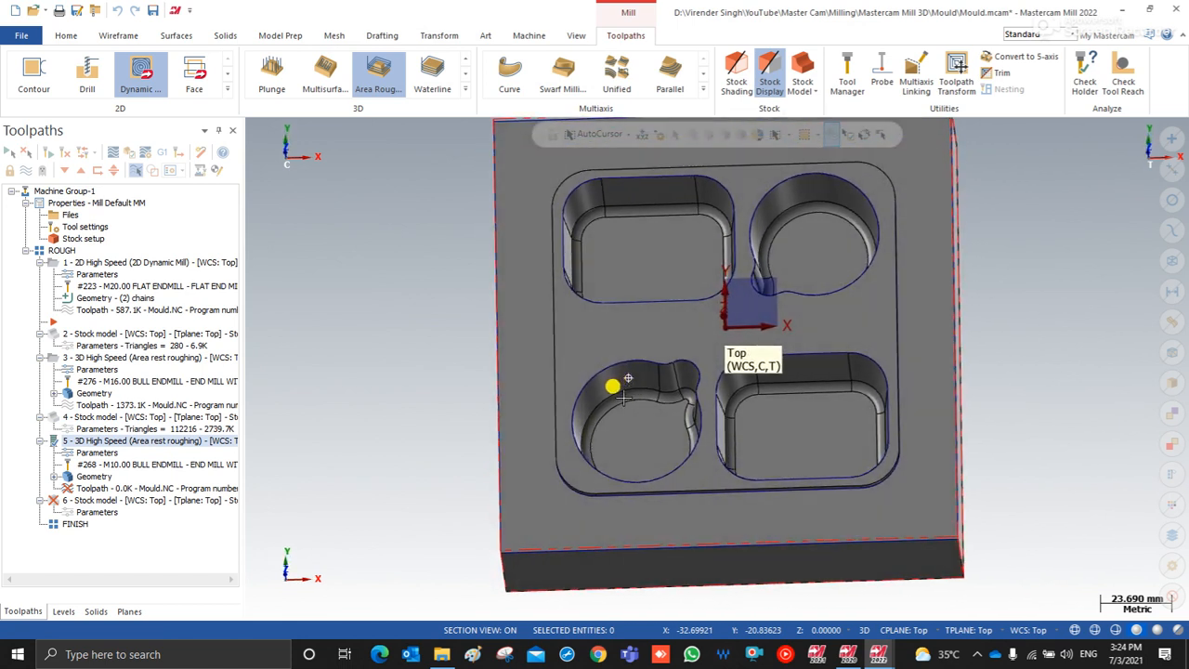
pyautogui.rightClick(381, 314)
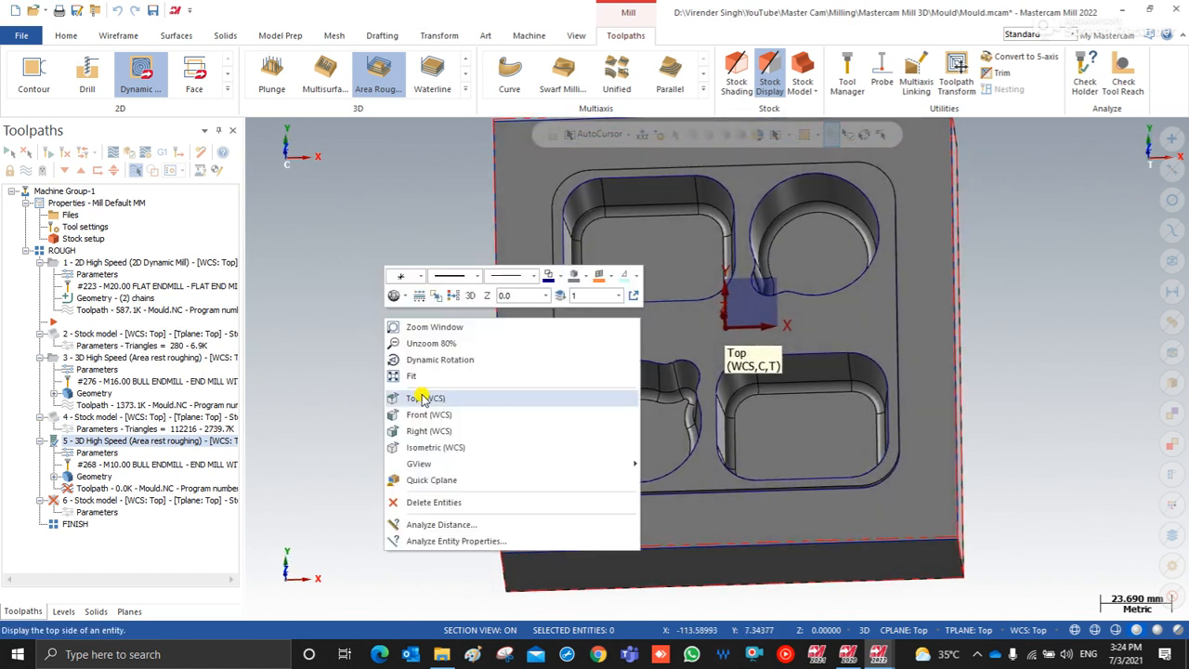
pyautogui.click(425, 393)
pyautogui.scroll(-5, 831, 427)
pyautogui.scroll(1, 719, 347)
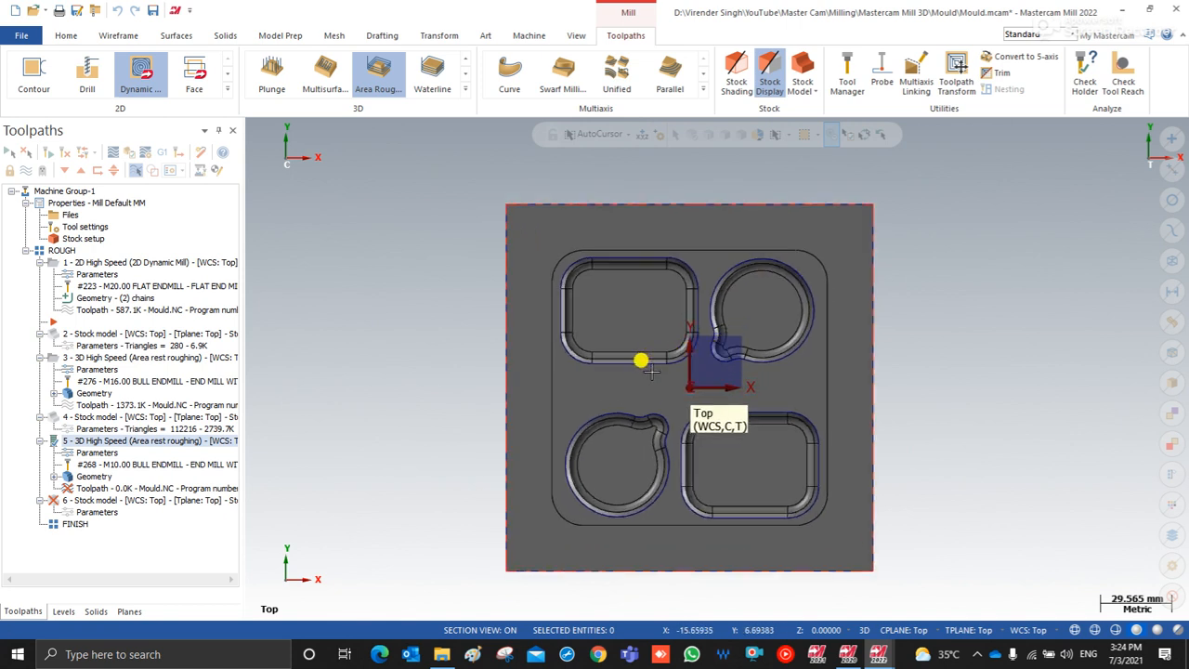
pyautogui.moveTo(653, 371); pyautogui.dragTo(653, 455, button='middle')
pyautogui.moveTo(661, 395)
pyautogui.mouseDown(button='middle')
pyautogui.moveTo(667, 370)
pyautogui.moveTo(660, 382)
pyautogui.mouseUp(button='middle')
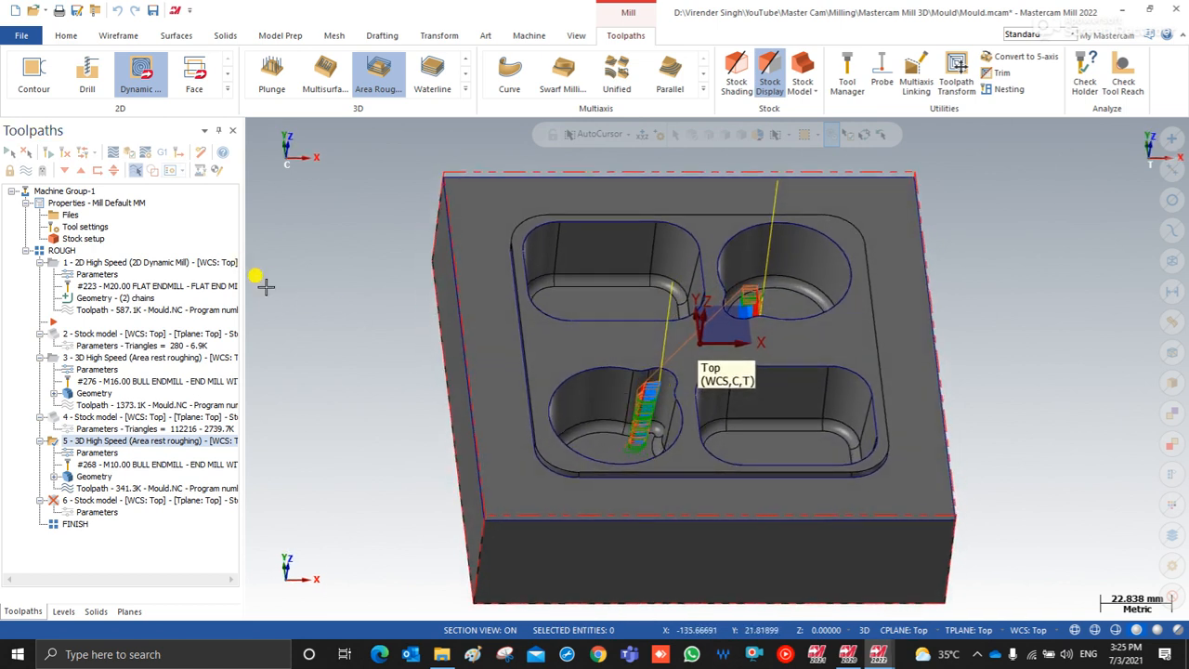
# Step: Regenerate the last stock model, the one following the 10 mm area rest roughing operation
pyautogui.click(65, 152)
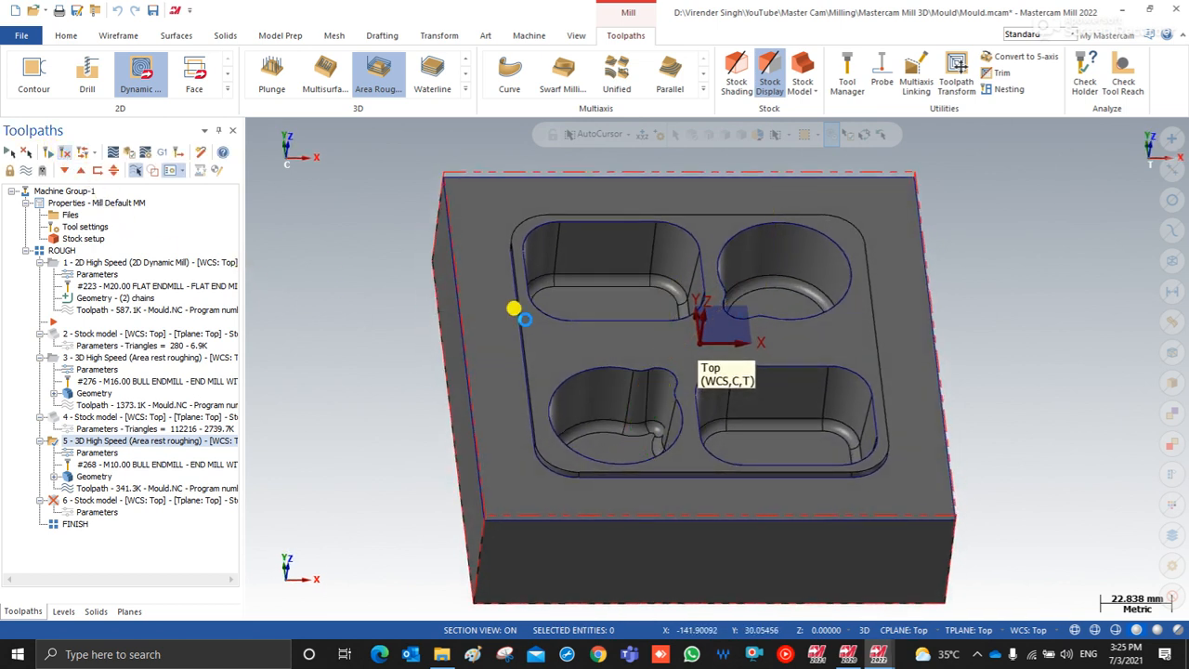
pyautogui.moveTo(640, 367); pyautogui.dragTo(621, 375, button='middle')
pyautogui.moveTo(691, 358)
pyautogui.mouseDown(button='middle')
pyautogui.moveTo(690, 344)
pyautogui.moveTo(683, 368)
pyautogui.mouseUp(button='middle')
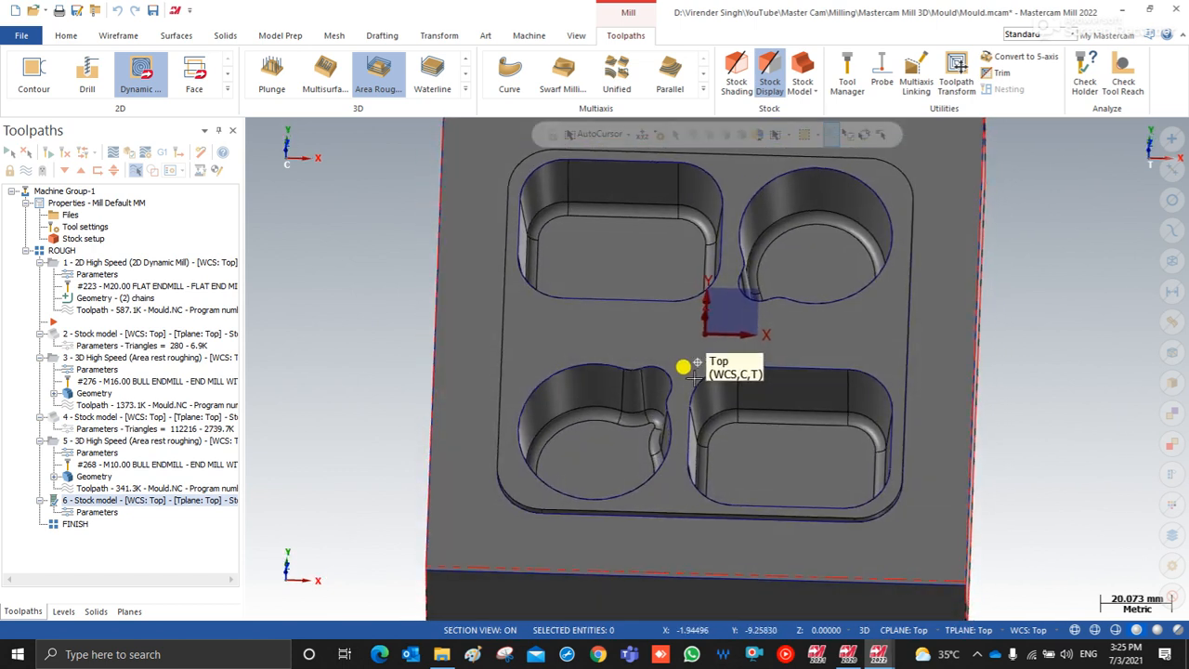
pyautogui.scroll(-5, 577, 317)
pyautogui.scroll(-5, 566, 423)
pyautogui.scroll(2, 670, 336)
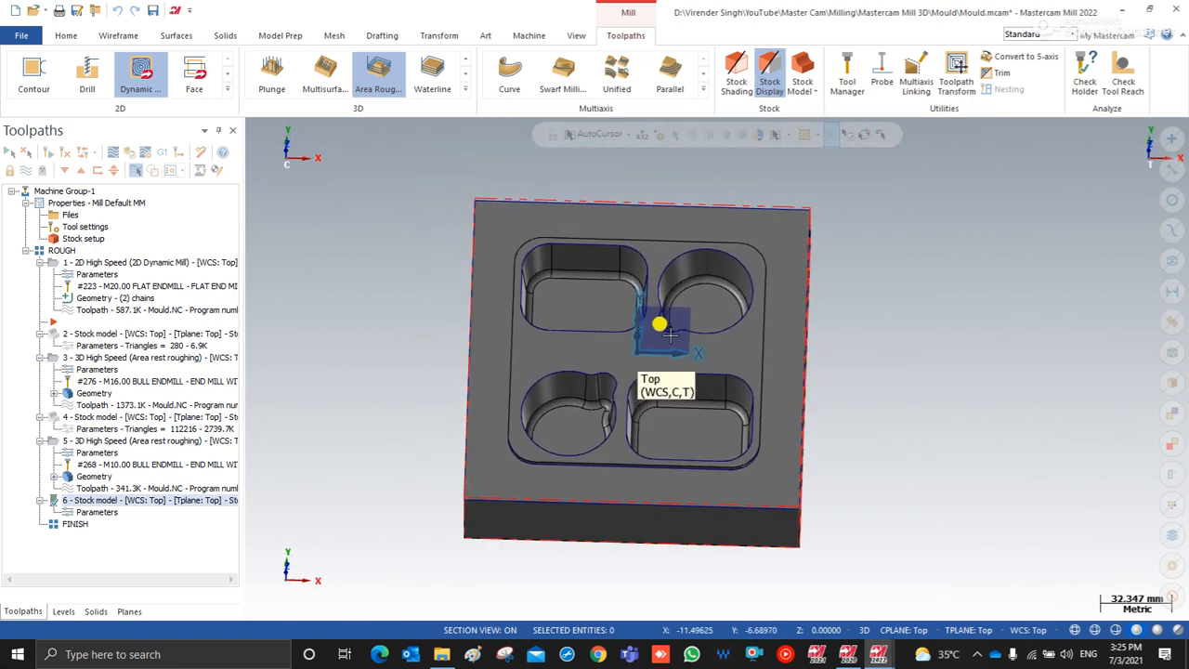